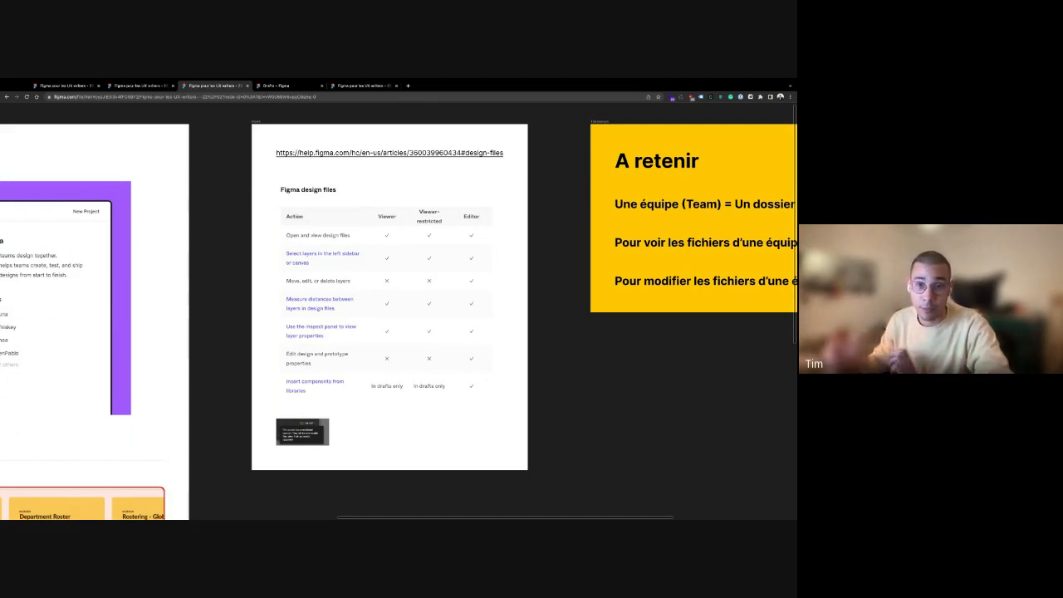
Browse the Organisation page slides, then switch to the Drafts file browser
scroll(399, 320, "up", 1)
scroll(398, 320, "down", 3)
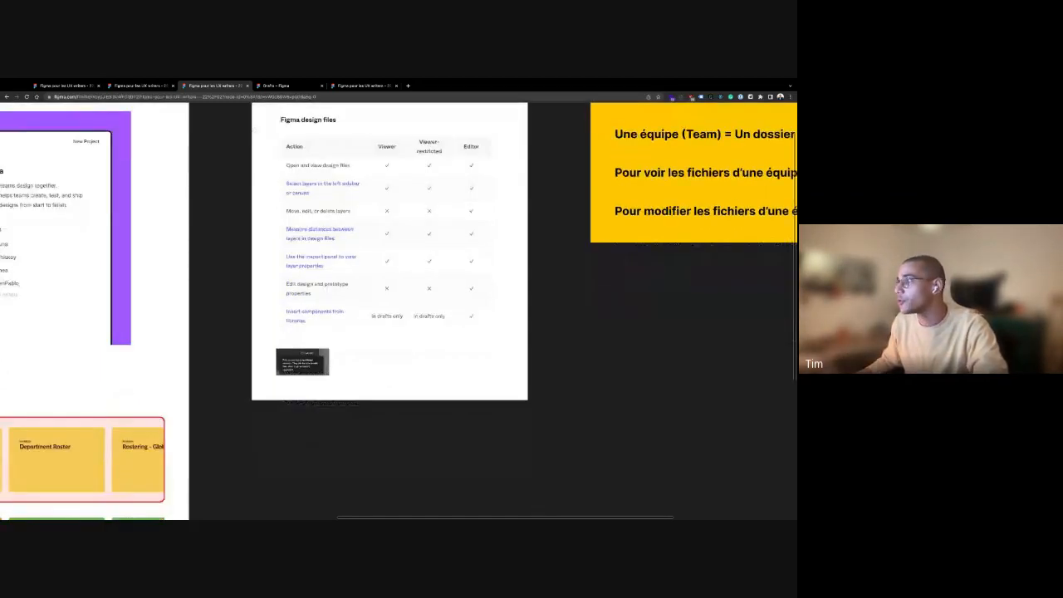
scroll(287, 366, "up", 5)
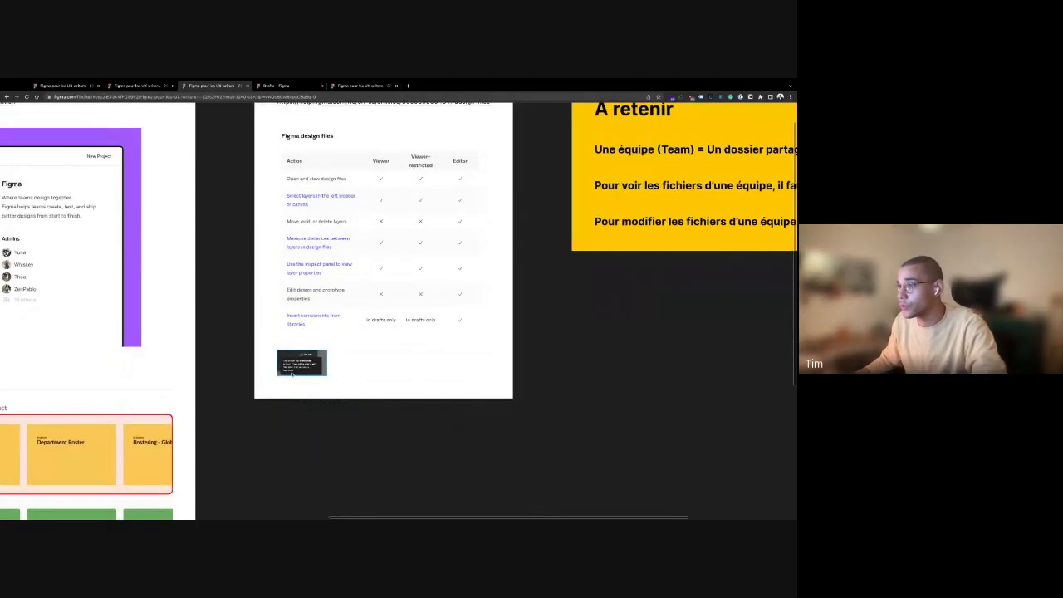
scroll(280, 354, "up", 5)
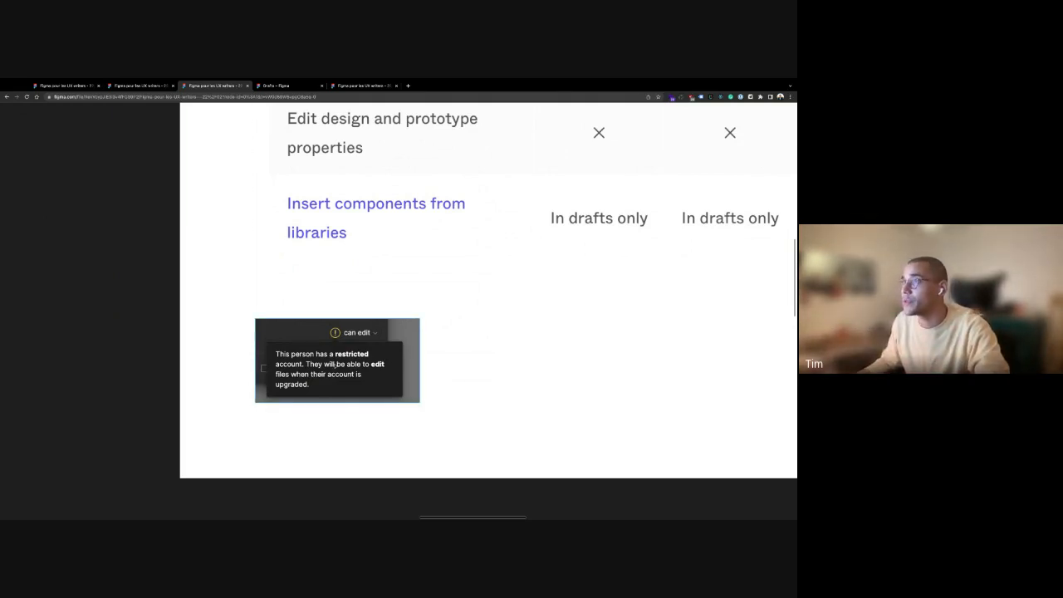
scroll(384, 311, "down", 10)
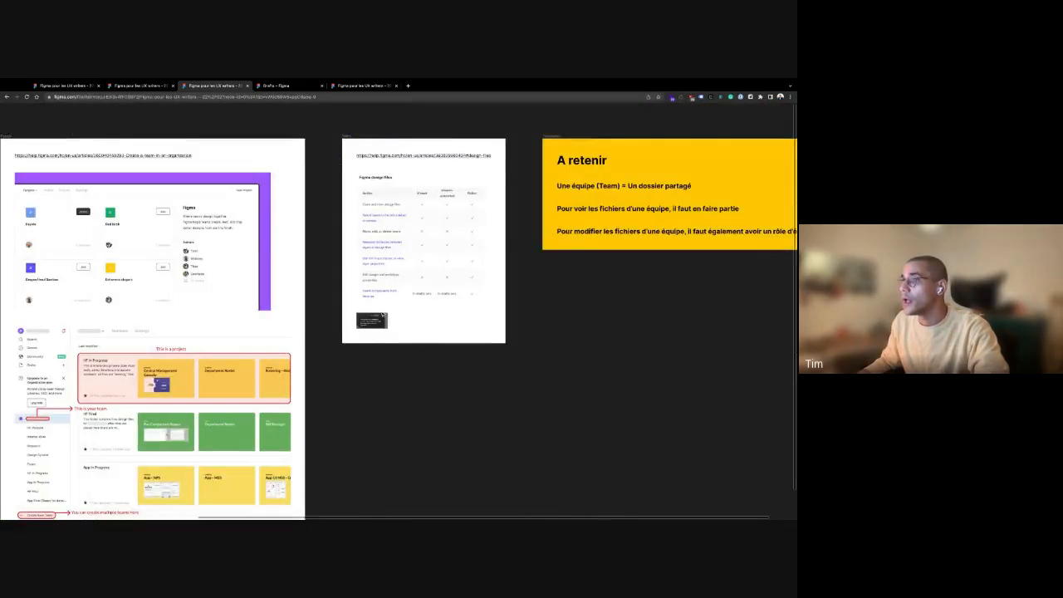
scroll(382, 311, "down", 5)
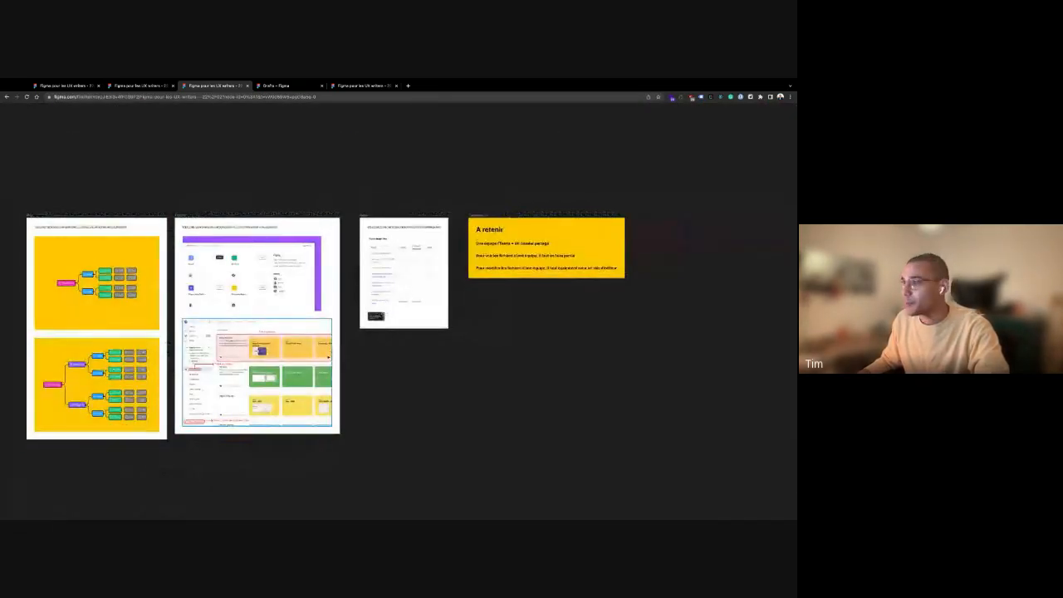
scroll(621, 309, "right", 10)
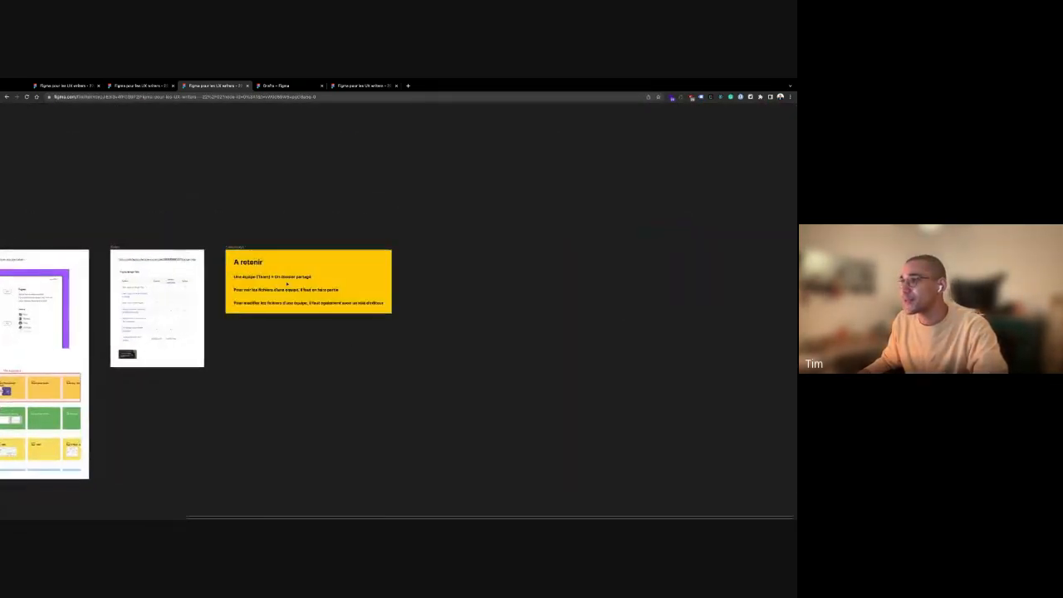
scroll(286, 284, "up", 10)
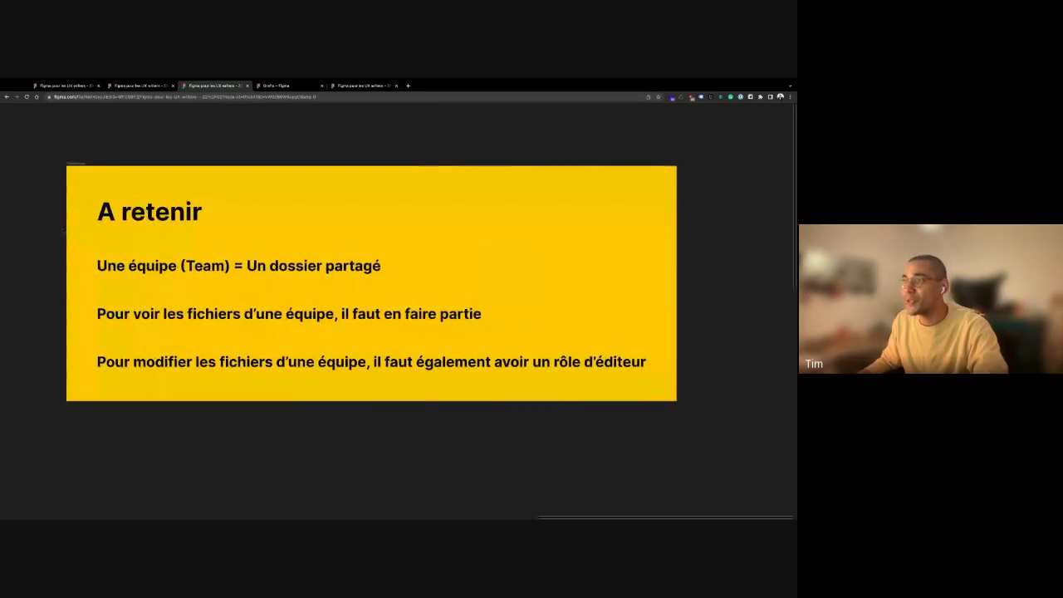
scroll(288, 284, "up", 1)
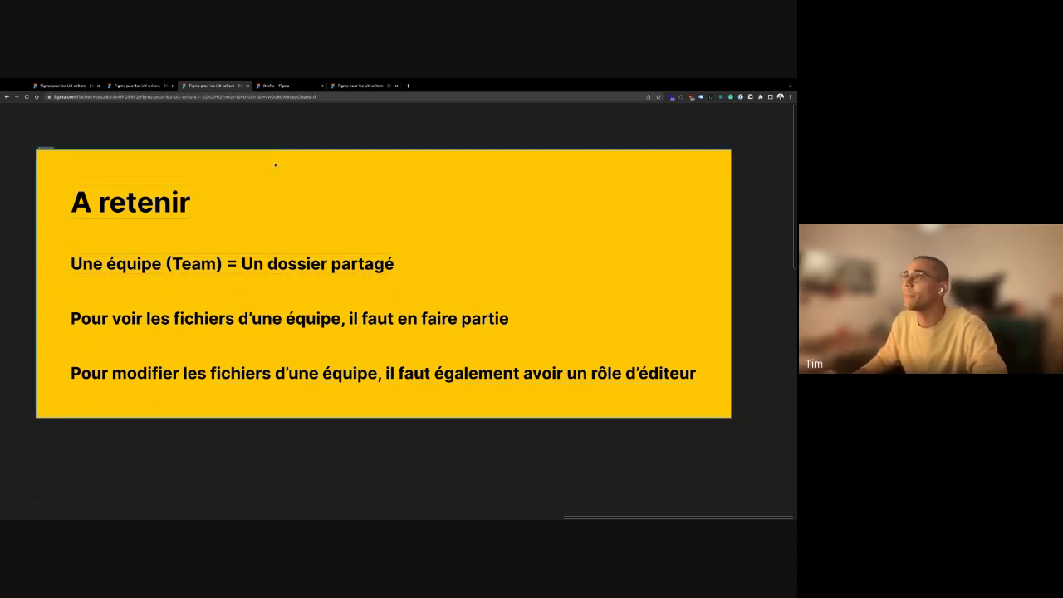
left_click(276, 85)
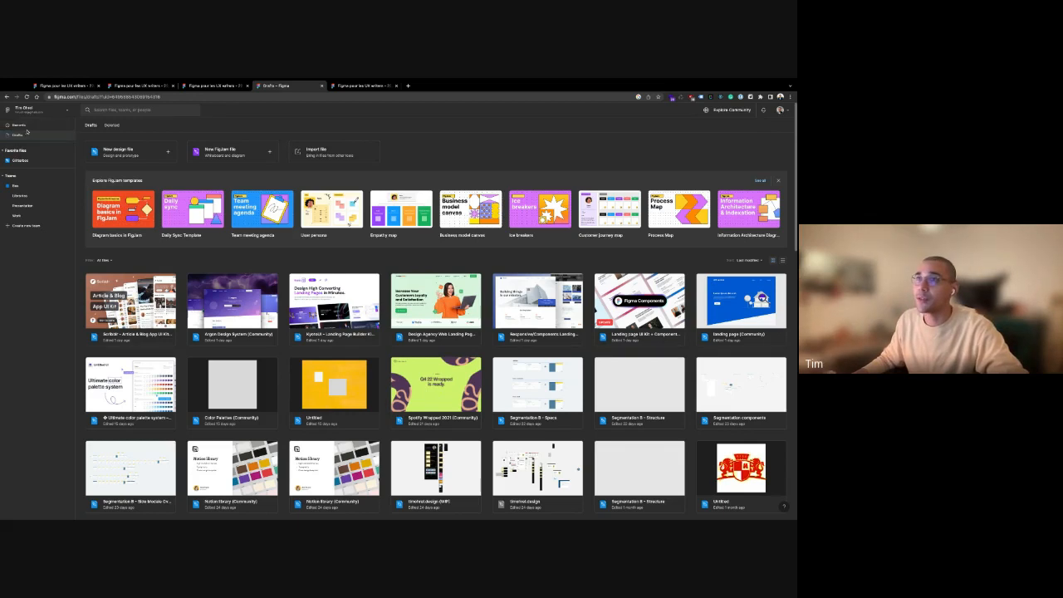
Look through the Box team's Work, Presentation and Libraries projects, then return to the design file
left_click(20, 185)
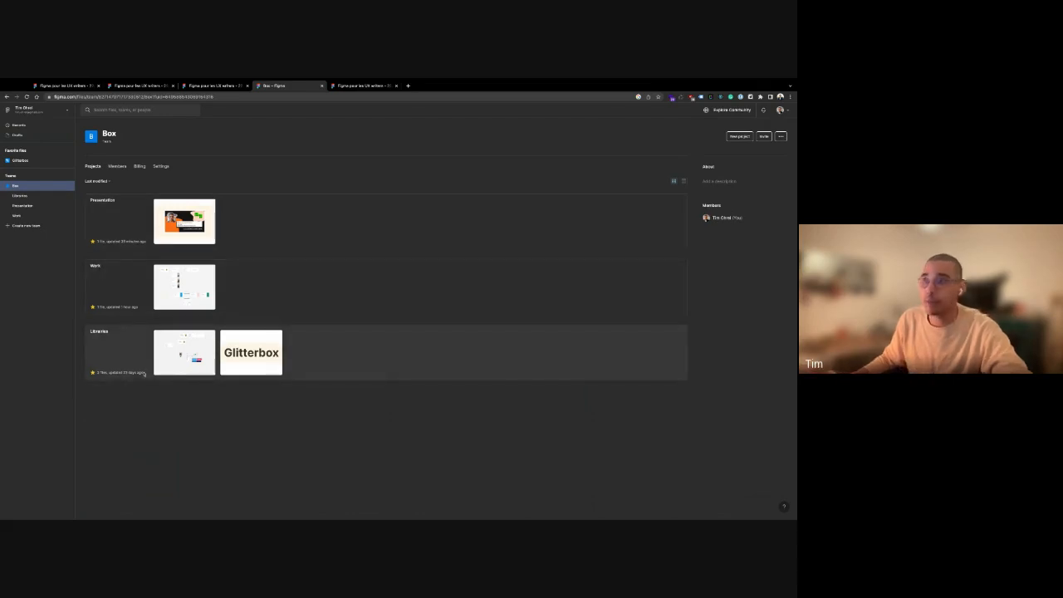
left_click(130, 291)
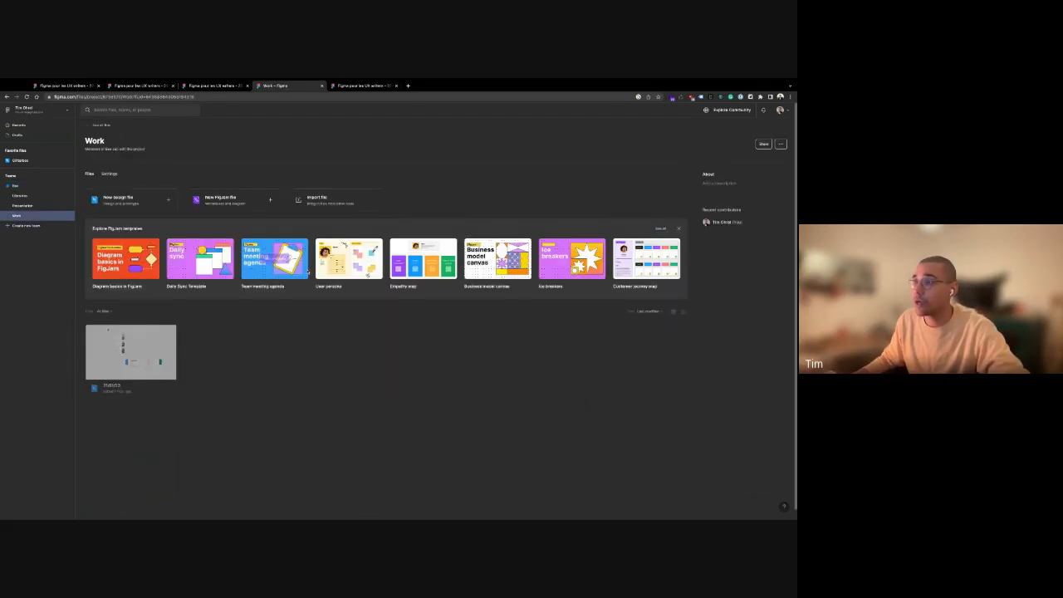
left_click(22, 205)
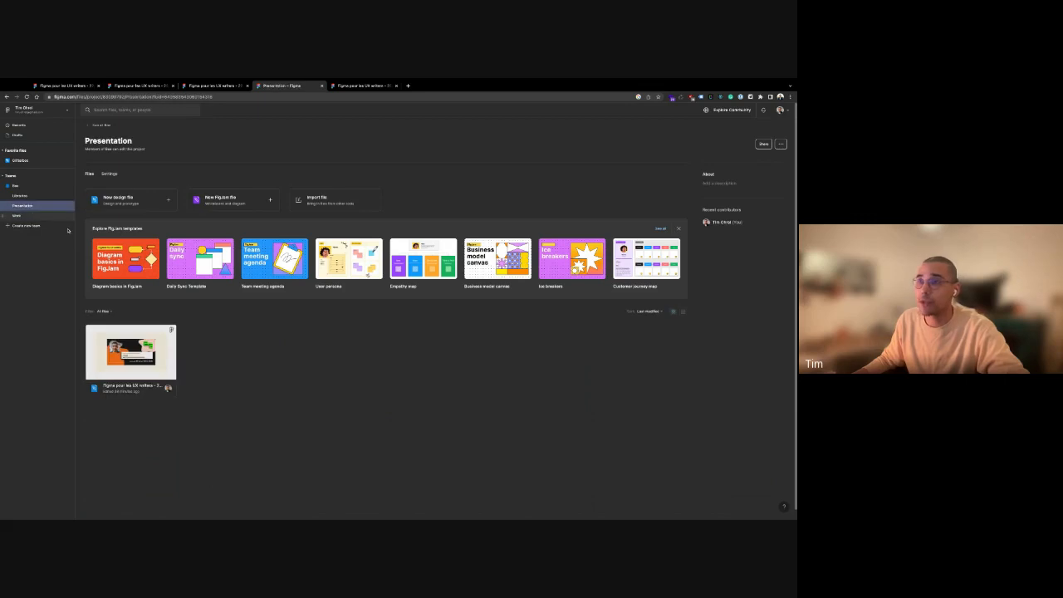
left_click(23, 195)
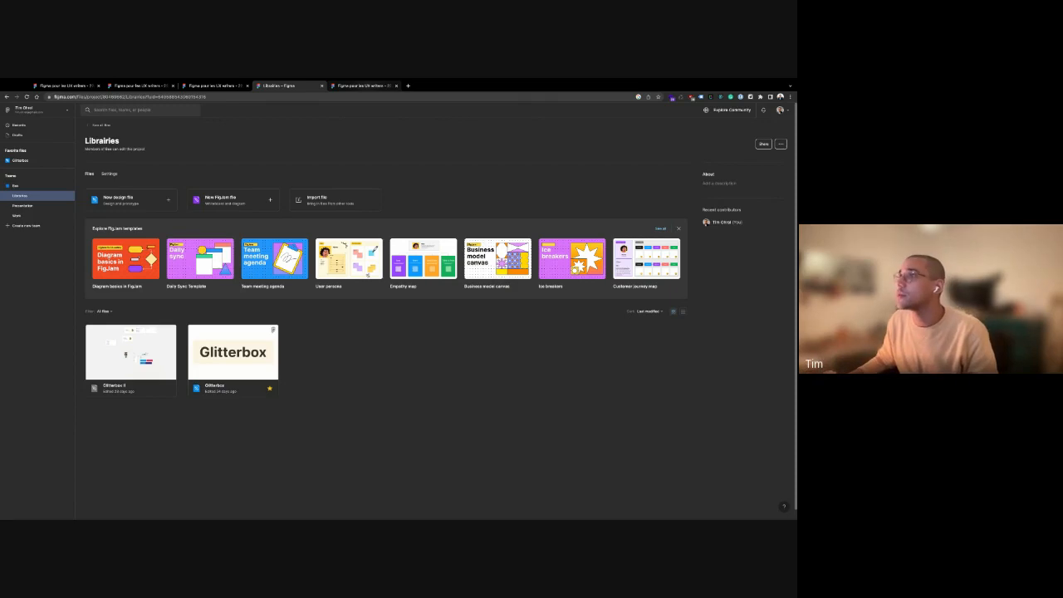
key("ctrl+Tab")
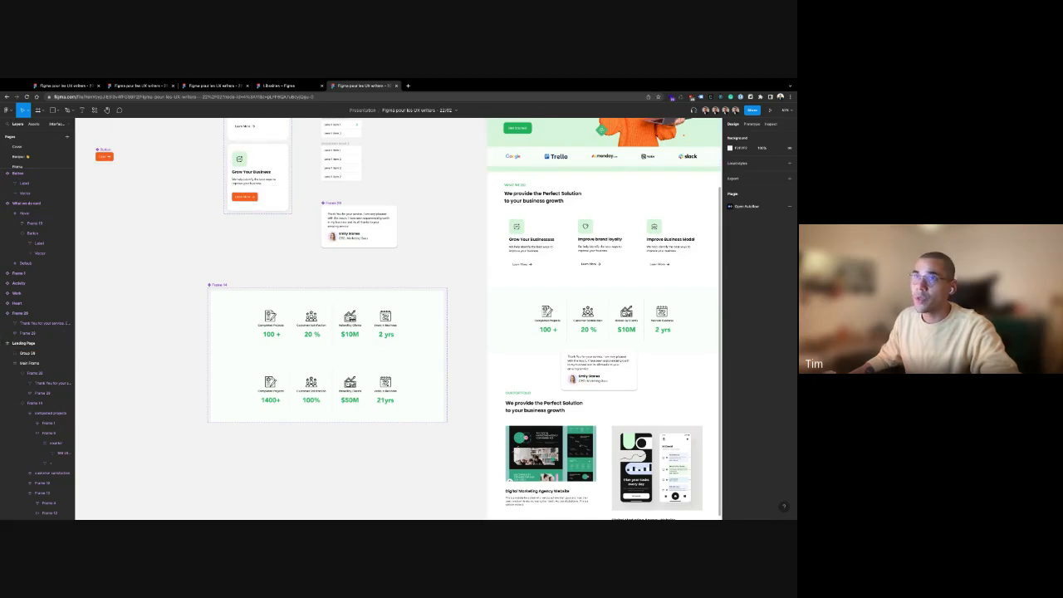
Drag the Pages/Layers divider down until every page of the file is listed
mouse_move(37, 167)
left_mouse_down()
mouse_move(36, 247)
mouse_move(37, 154)
mouse_move(37, 253)
mouse_move(37, 173)
left_mouse_up()
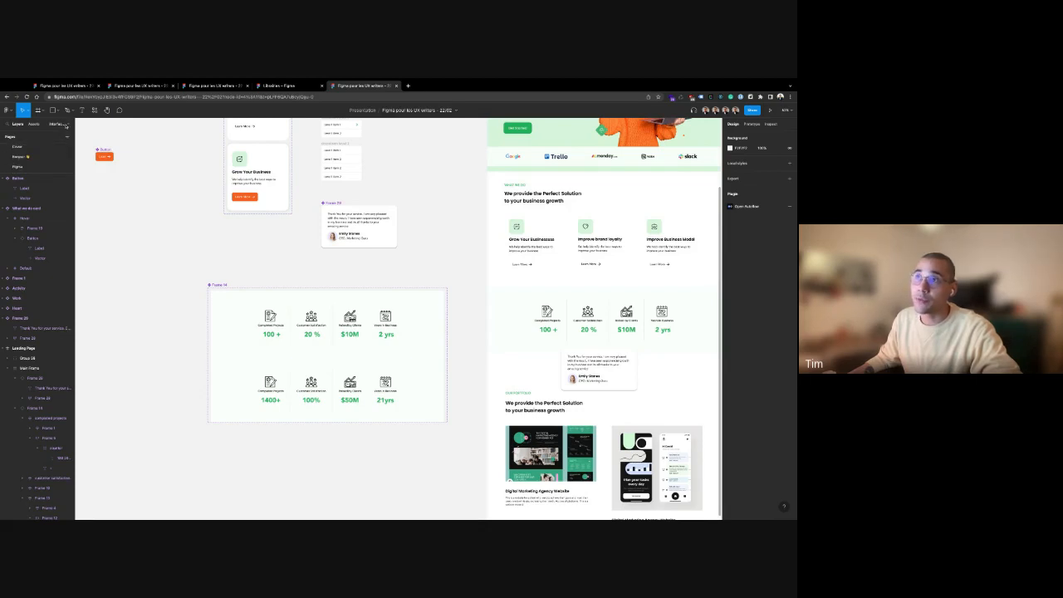
scroll(67, 125, "down", 1)
scroll(67, 125, "up", 1)
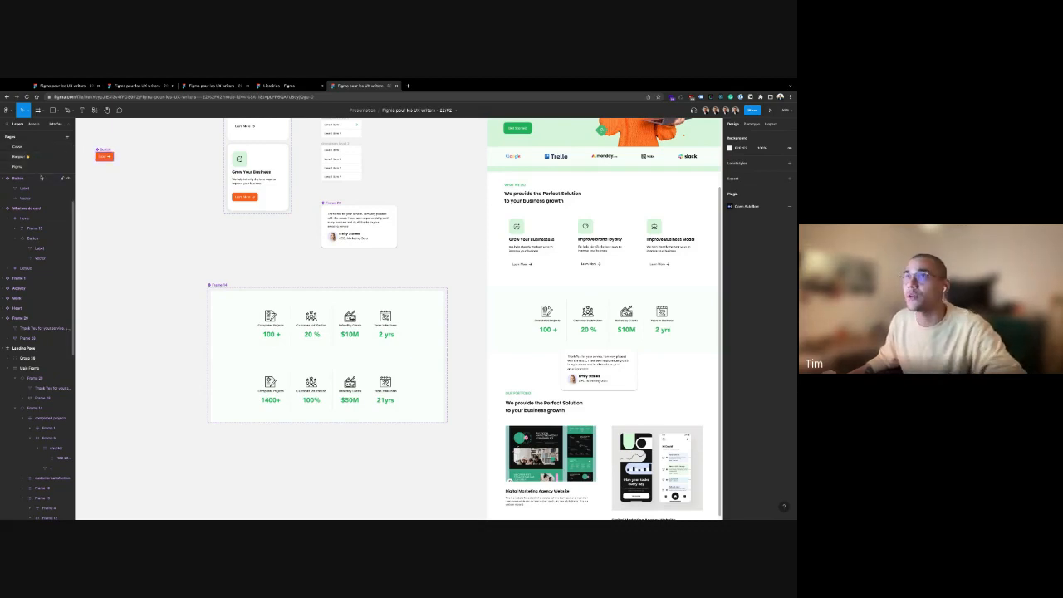
left_click(197, 97)
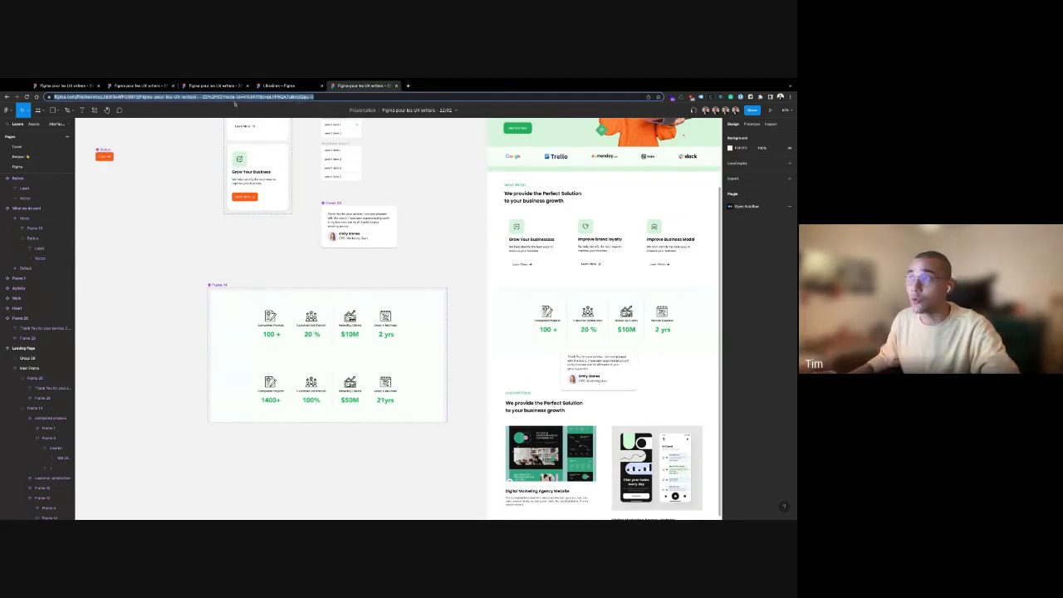
left_click(133, 189)
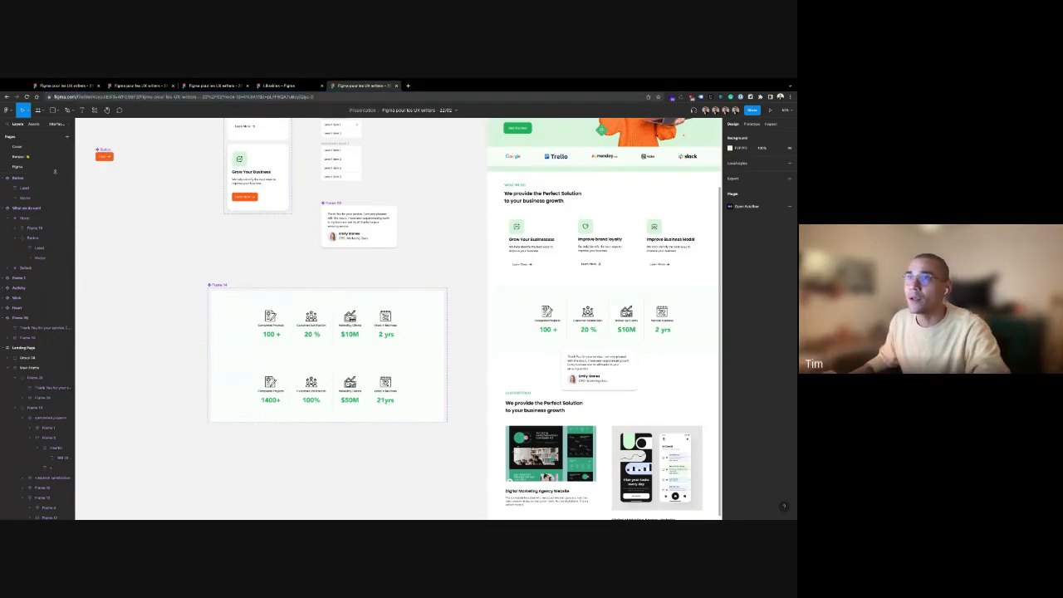
left_click_drag(55, 173, 55, 221)
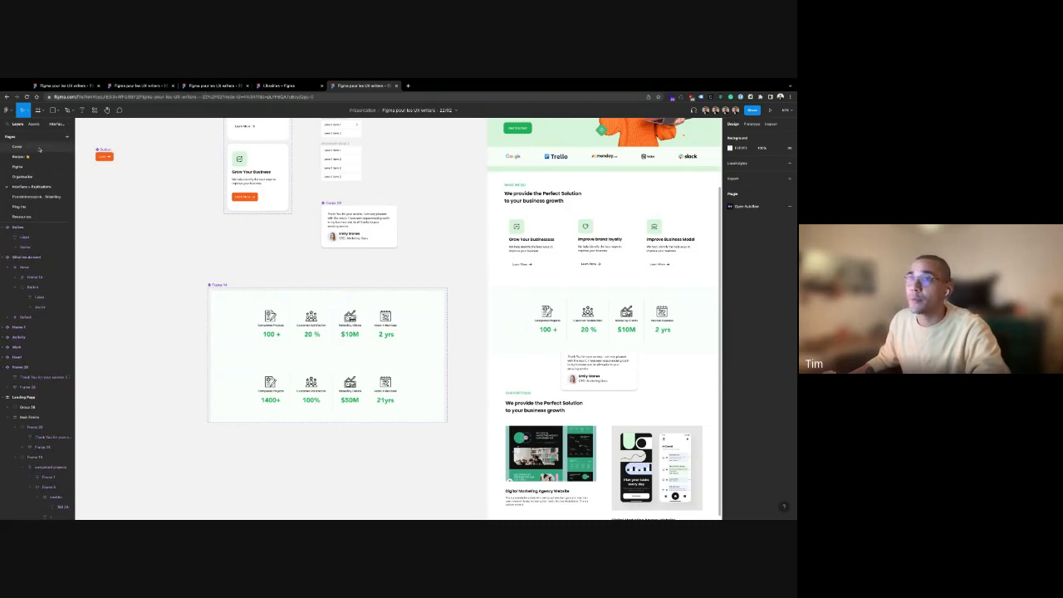
Preview the cover, bio, tools diagram and Organisation pages, then open Interface + Explications
left_click(25, 147)
left_click(25, 157)
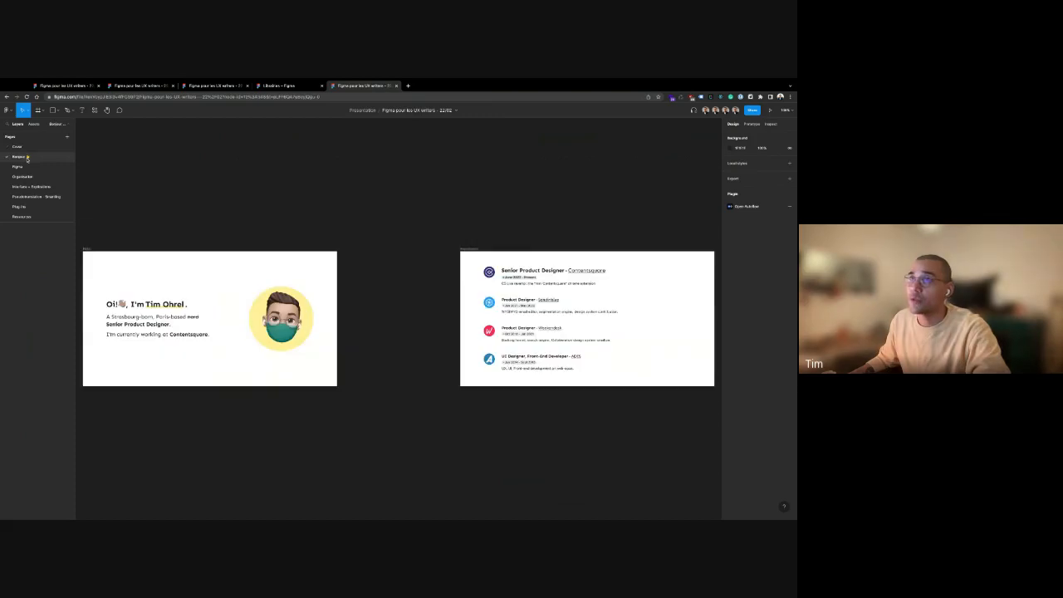
left_click(25, 167)
left_click(27, 177)
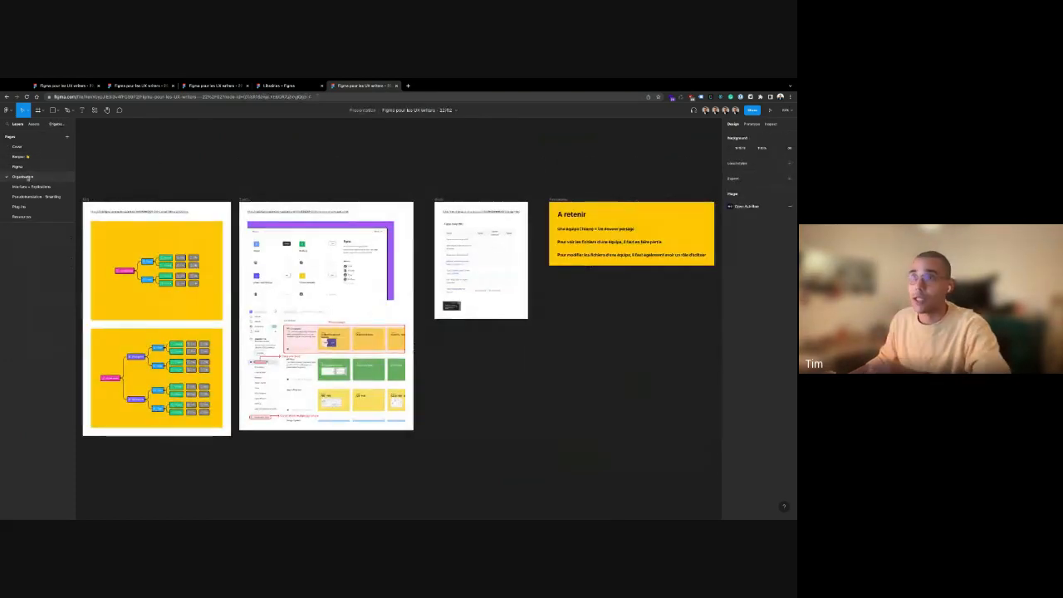
left_click(31, 187)
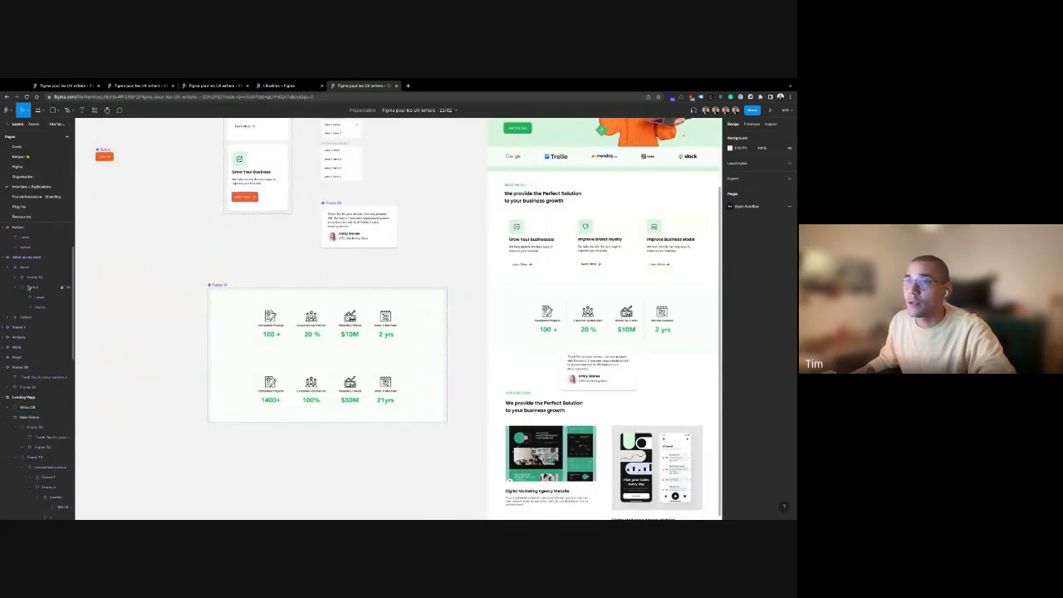
Shrink the pages list back and zoom out over the landing-page designs
left_click_drag(29, 221, 30, 180)
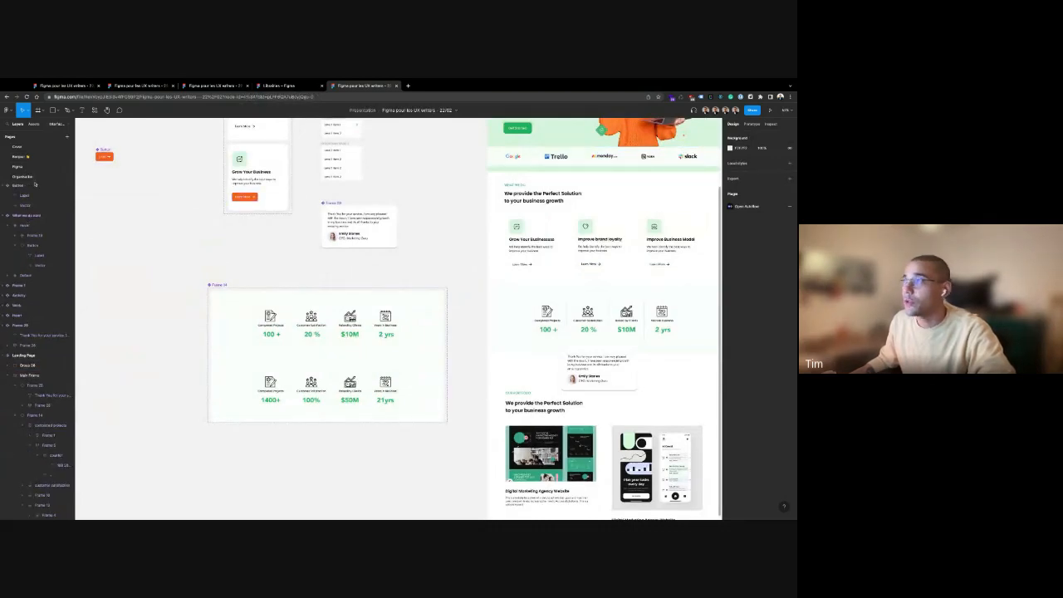
scroll(445, 291, "up", 3)
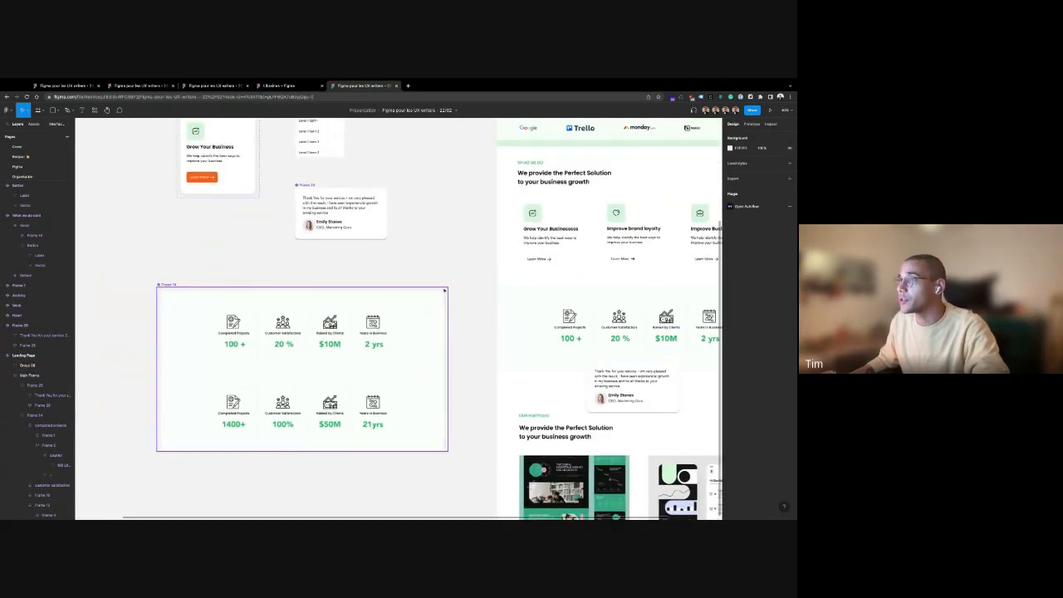
scroll(445, 290, "down", 5)
scroll(445, 290, "down", 5)
scroll(636, 282, "right", 2)
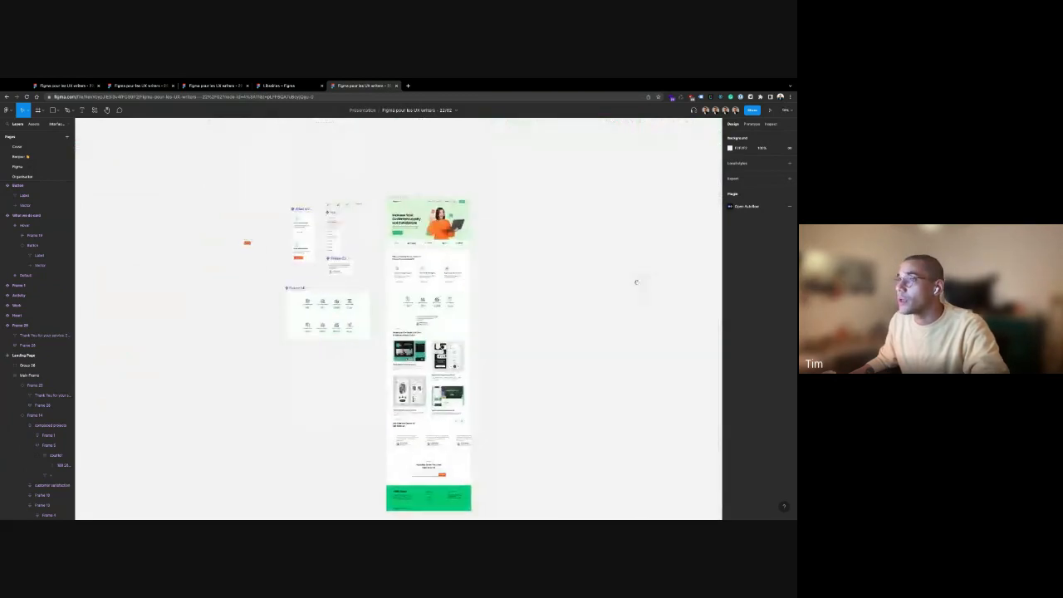
scroll(360, 235, "up", 2)
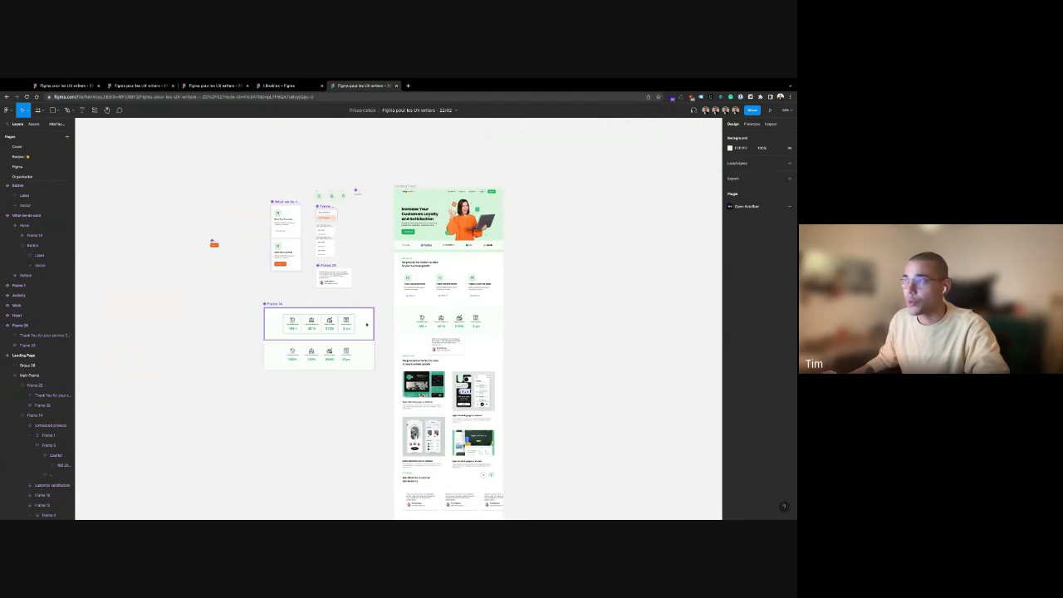
left_click(333, 266)
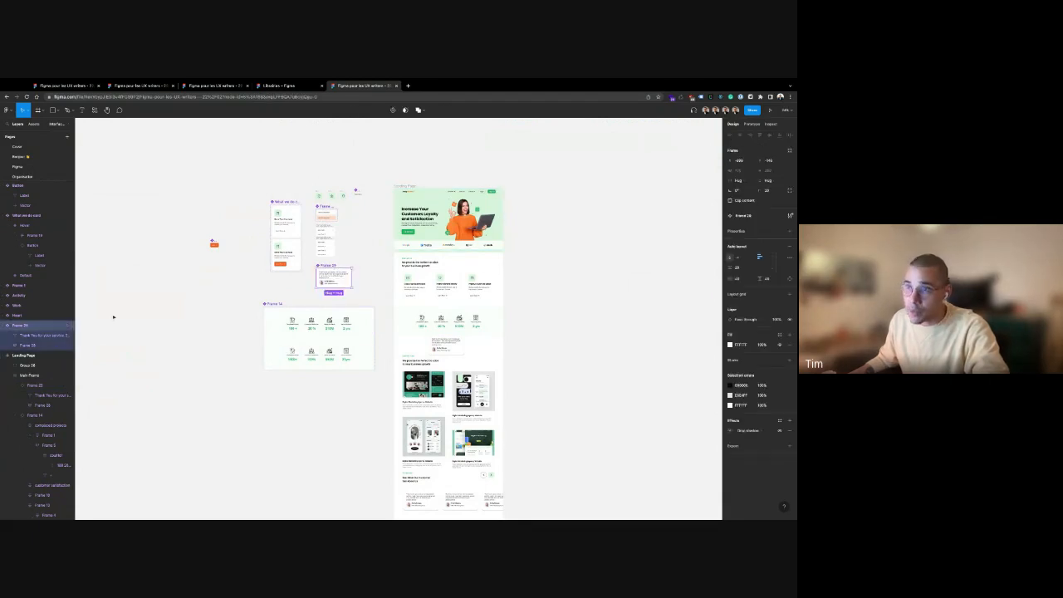
left_click(68, 327)
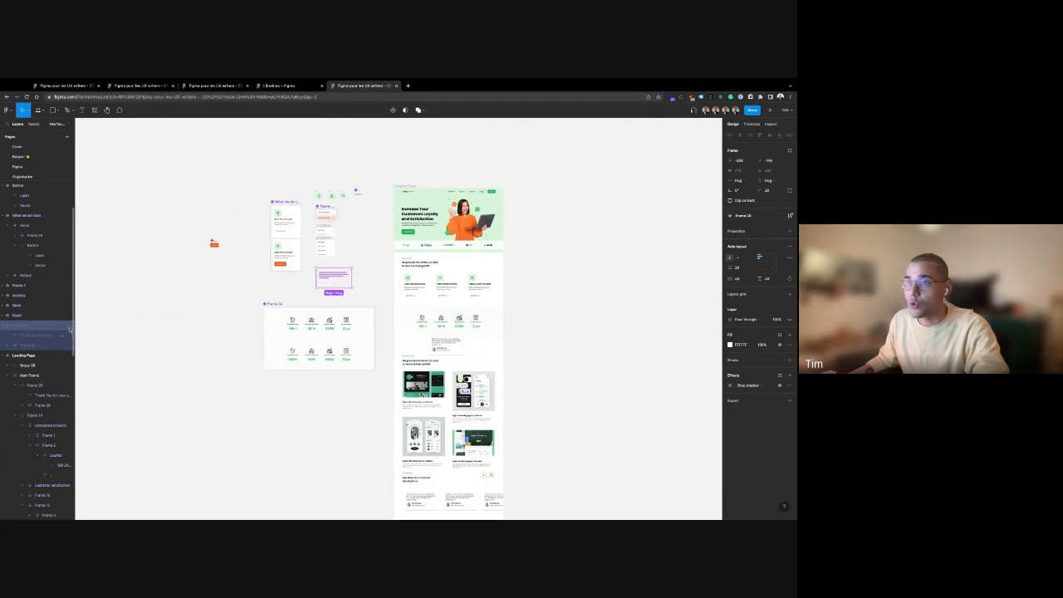
left_click(69, 327)
left_click(161, 298)
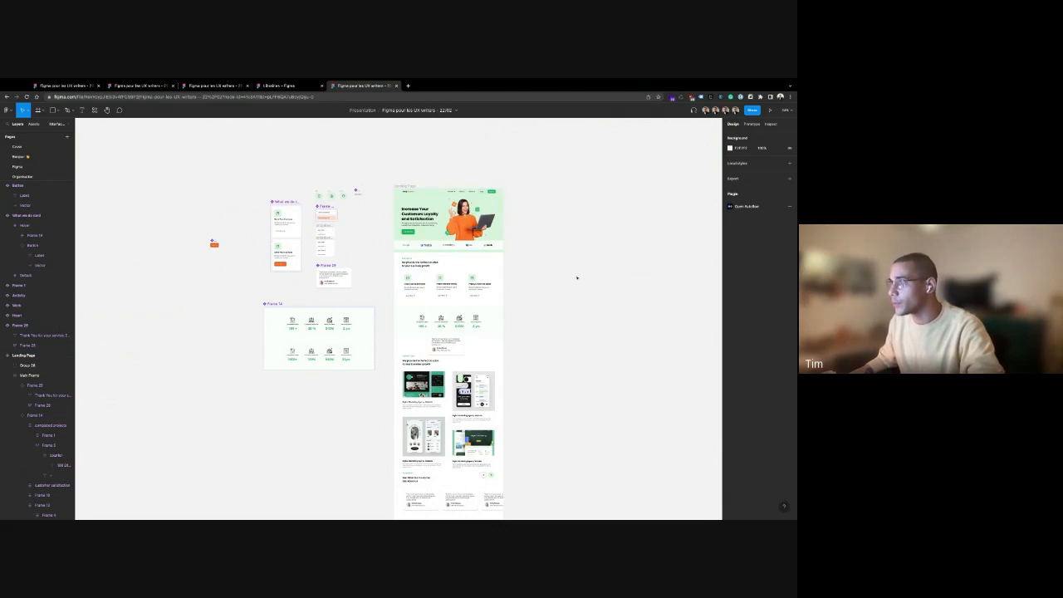
scroll(579, 224, "right", 3)
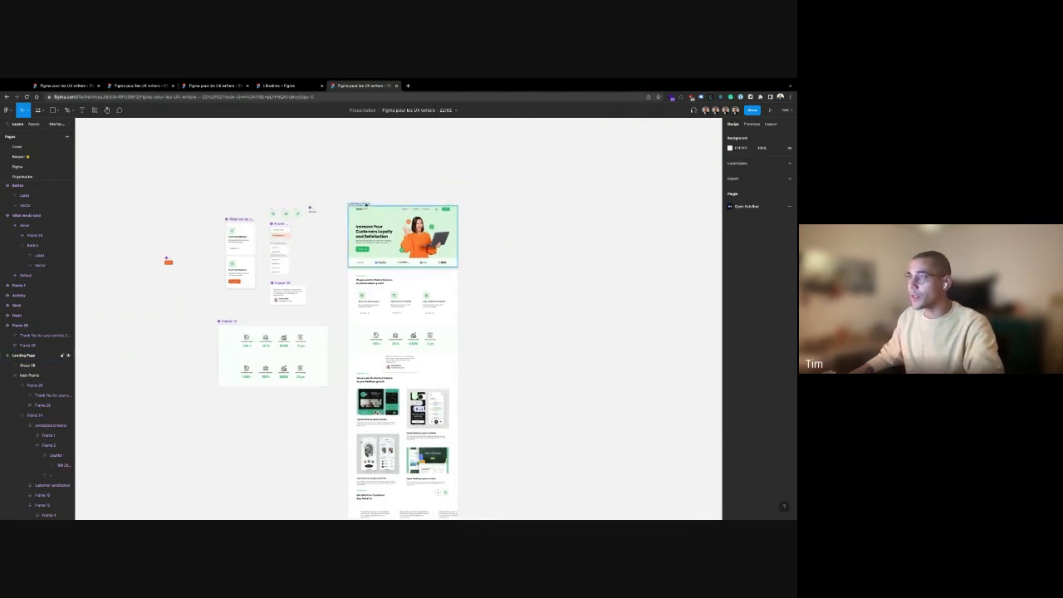
left_click(365, 203)
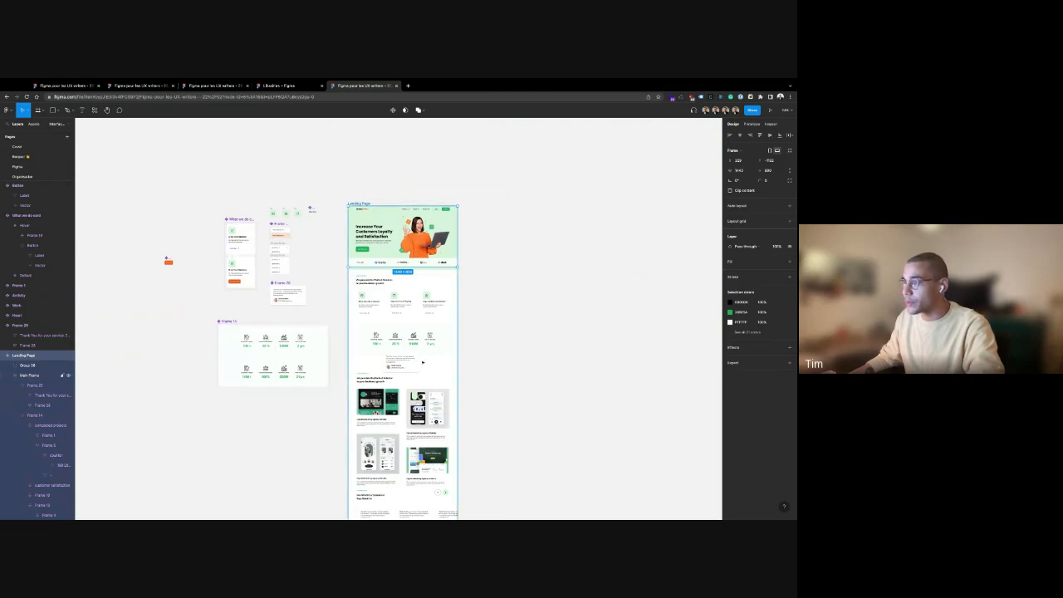
scroll(398, 357, "down", 3)
double_click(376, 332)
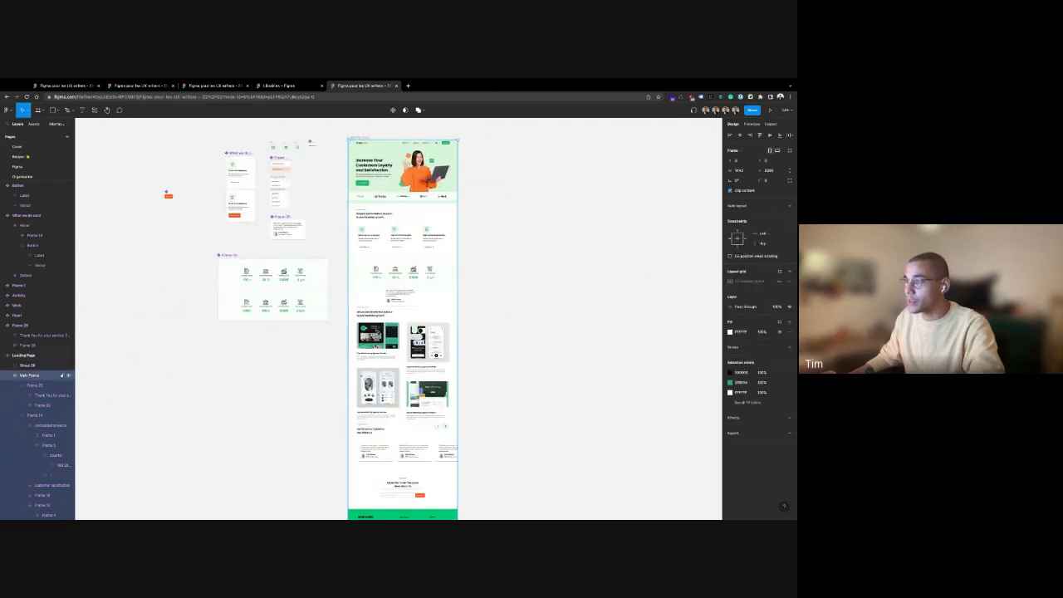
double_click(376, 331)
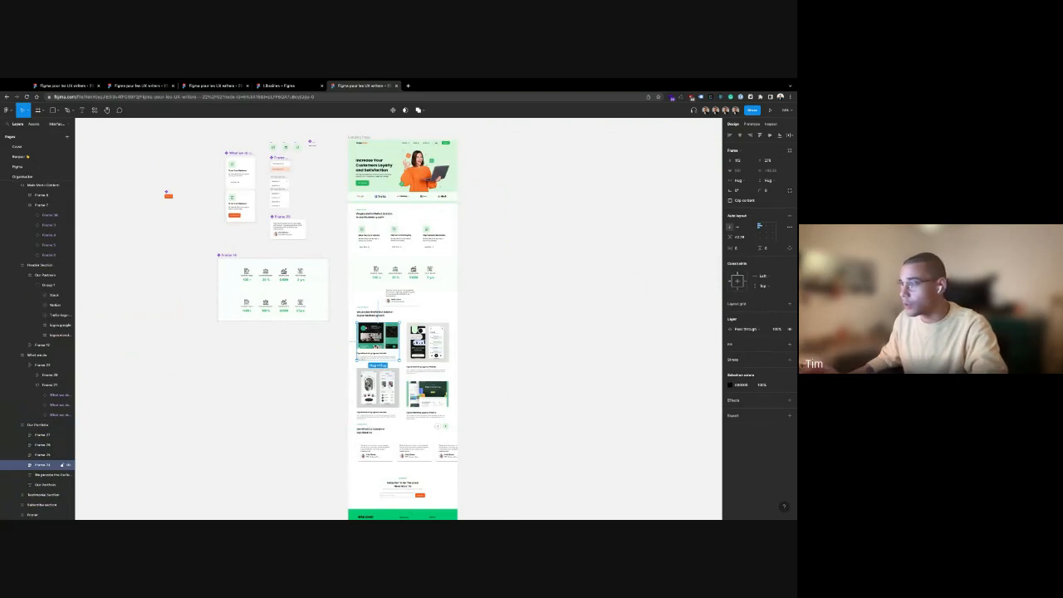
left_click(555, 325)
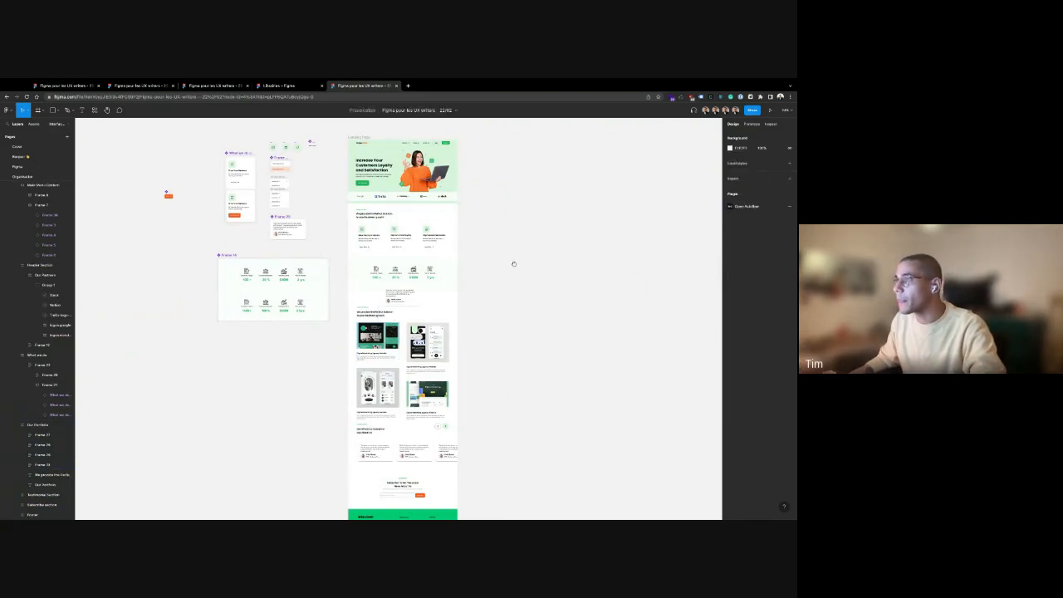
scroll(512, 263, "up", 1)
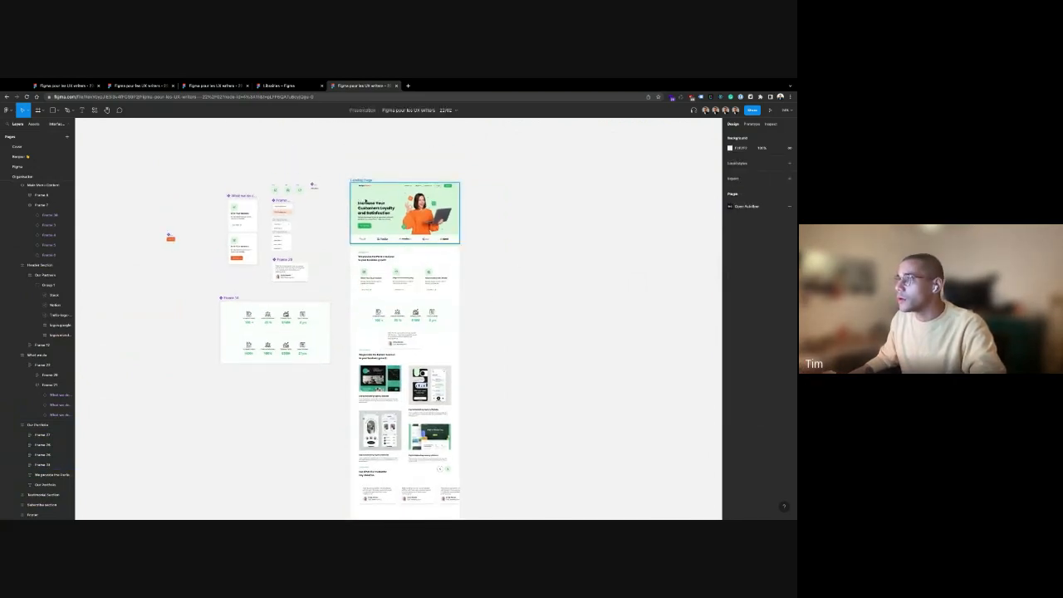
left_click(751, 124)
left_click(771, 124)
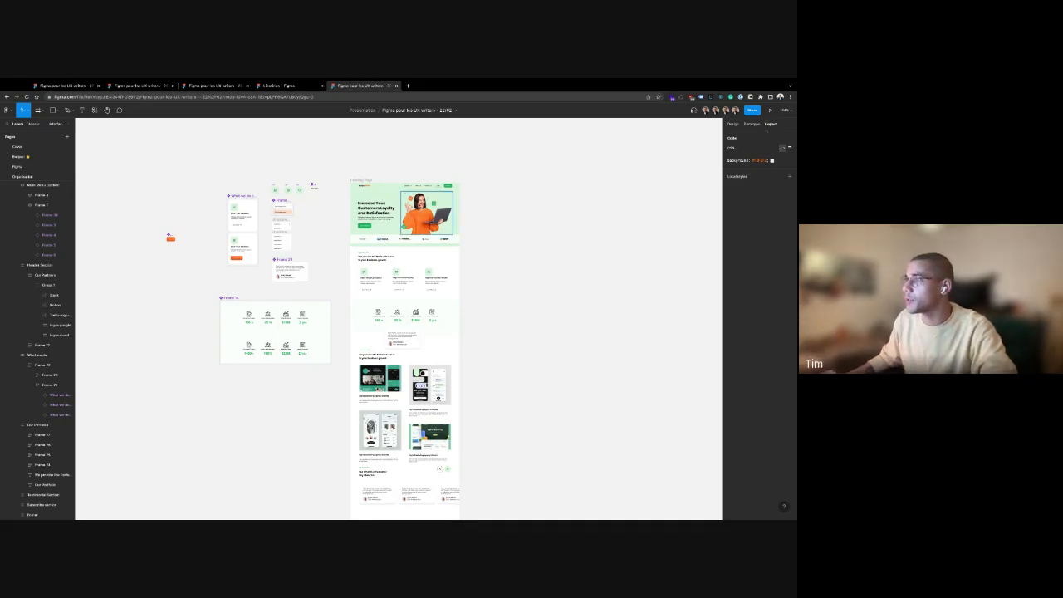
left_click(427, 212)
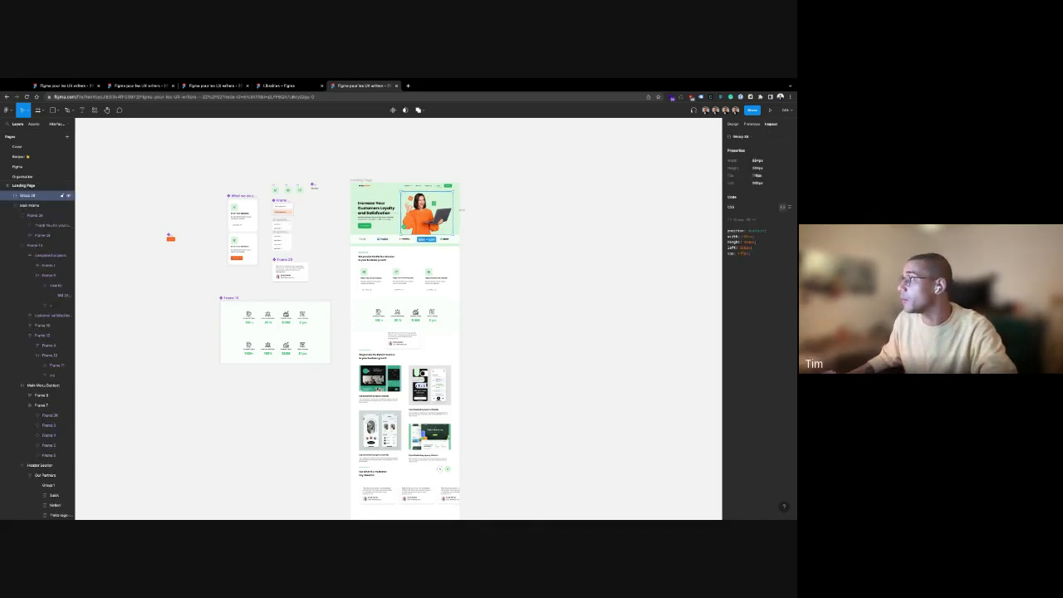
left_click(621, 249)
left_click(734, 124)
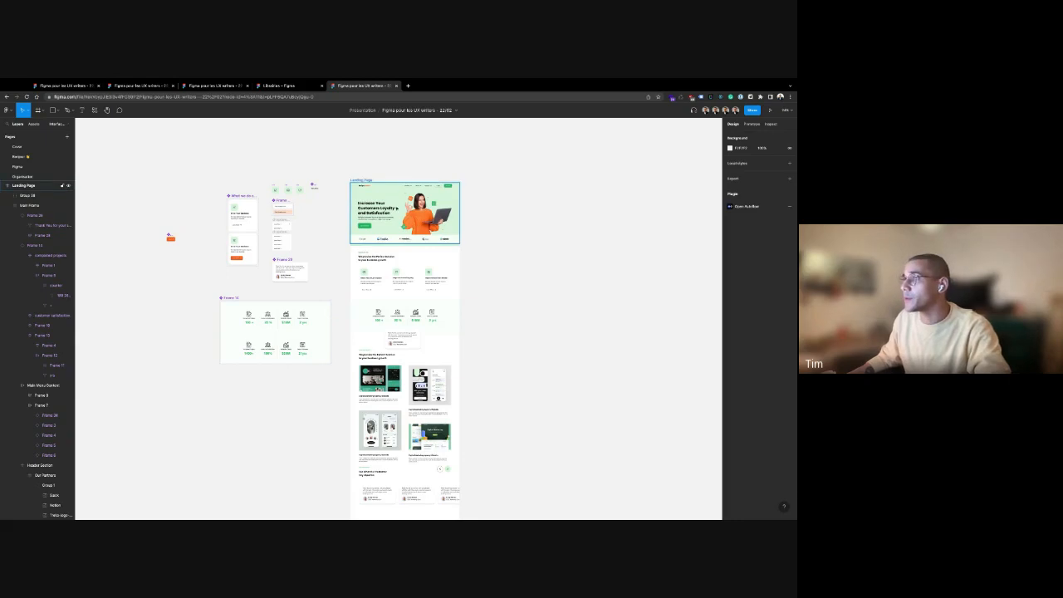
scroll(411, 193, "up", 10)
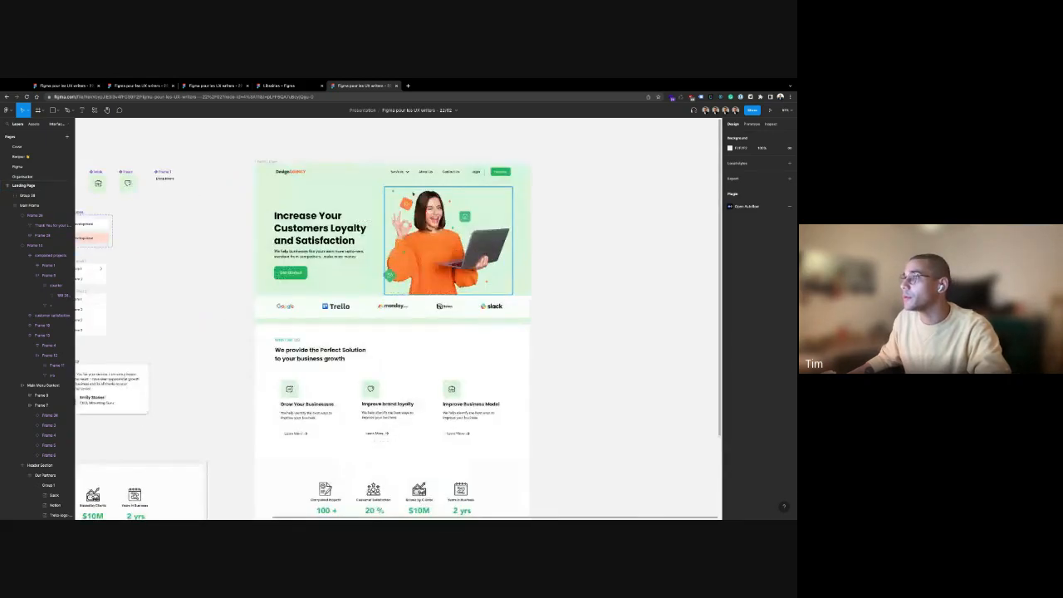
left_click(441, 257)
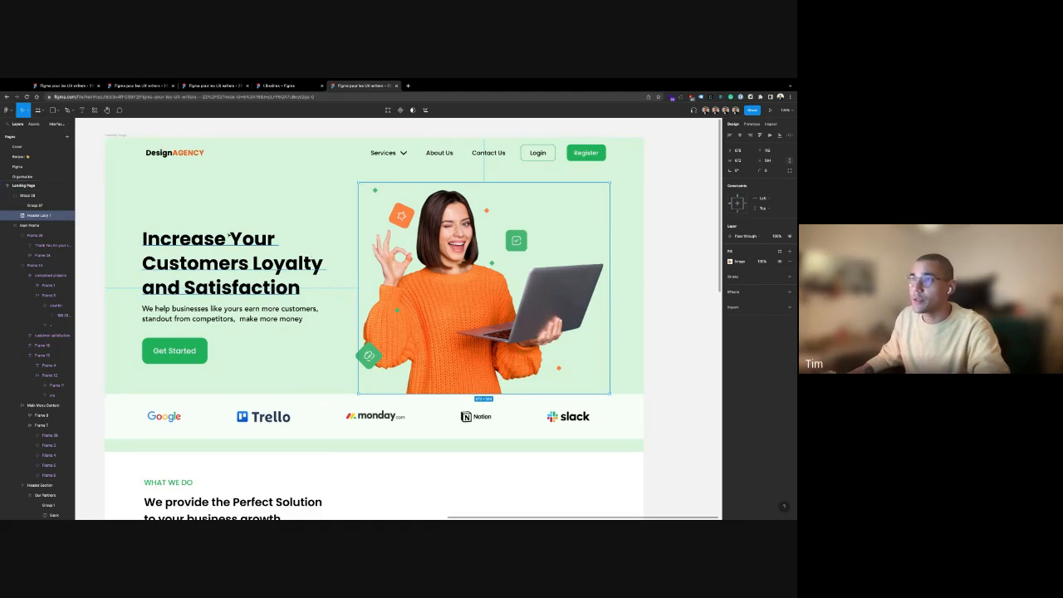
left_click(166, 239)
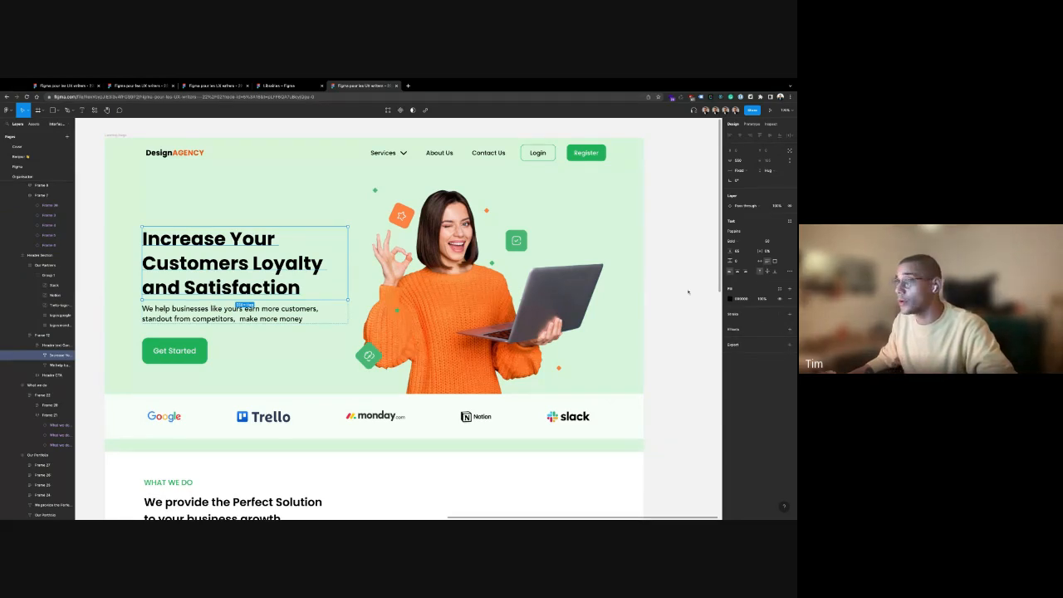
scroll(662, 308, "down", 3)
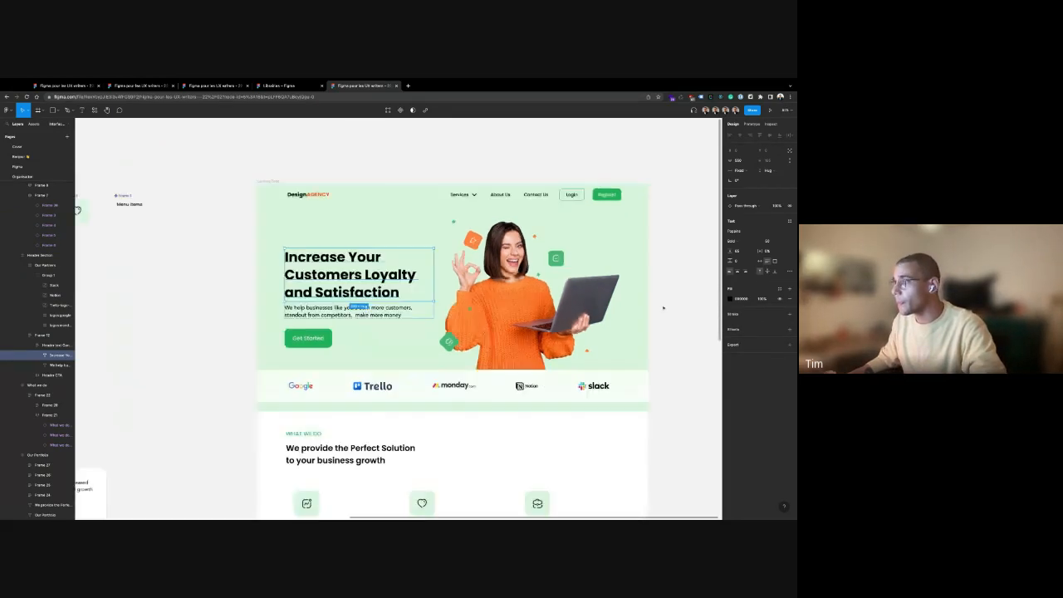
scroll(662, 308, "down", 3)
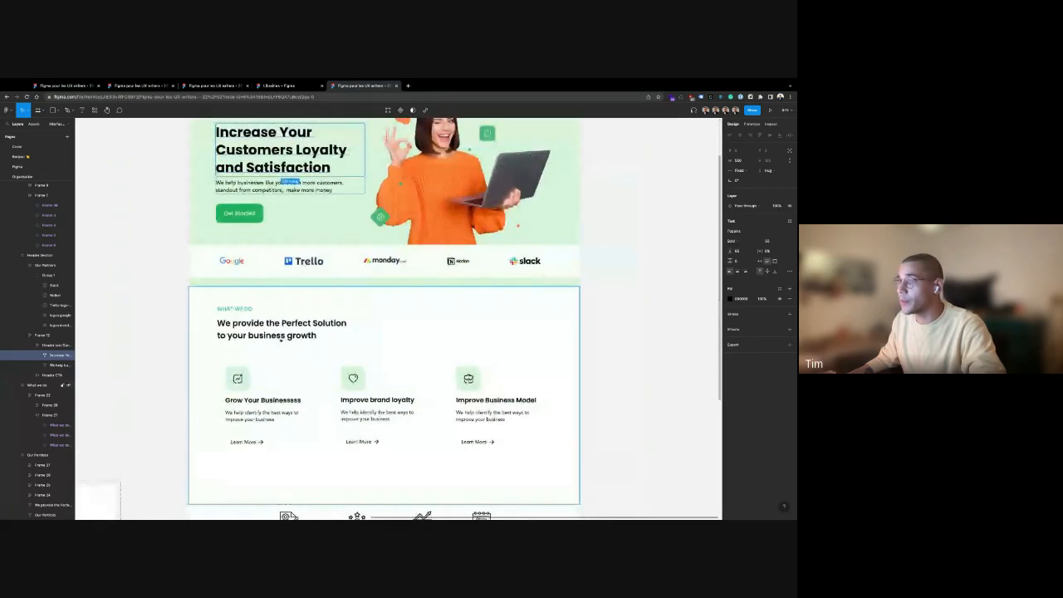
left_click(247, 368)
left_click(247, 367)
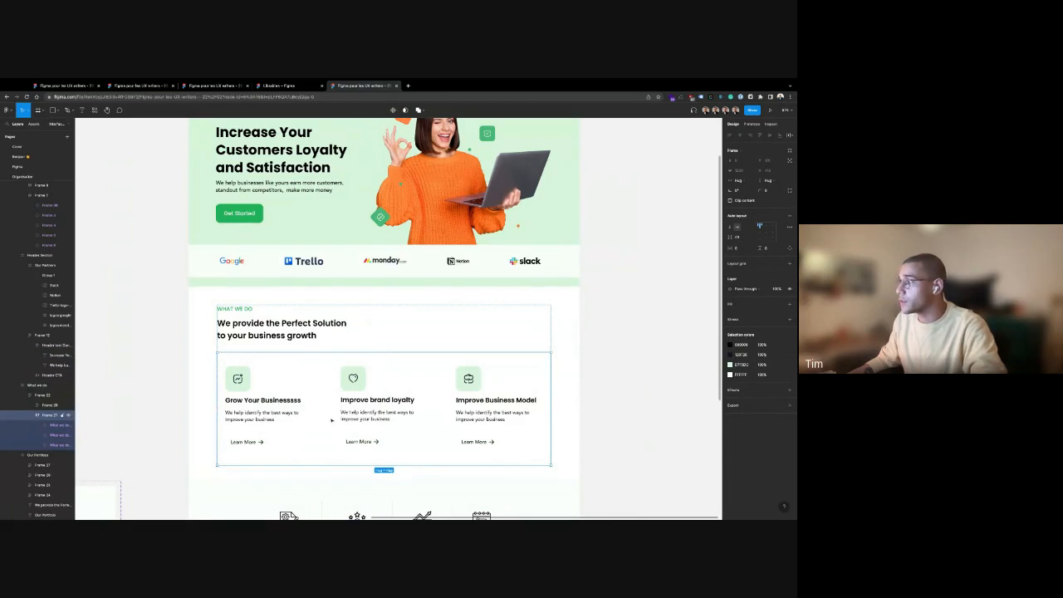
left_click(647, 335)
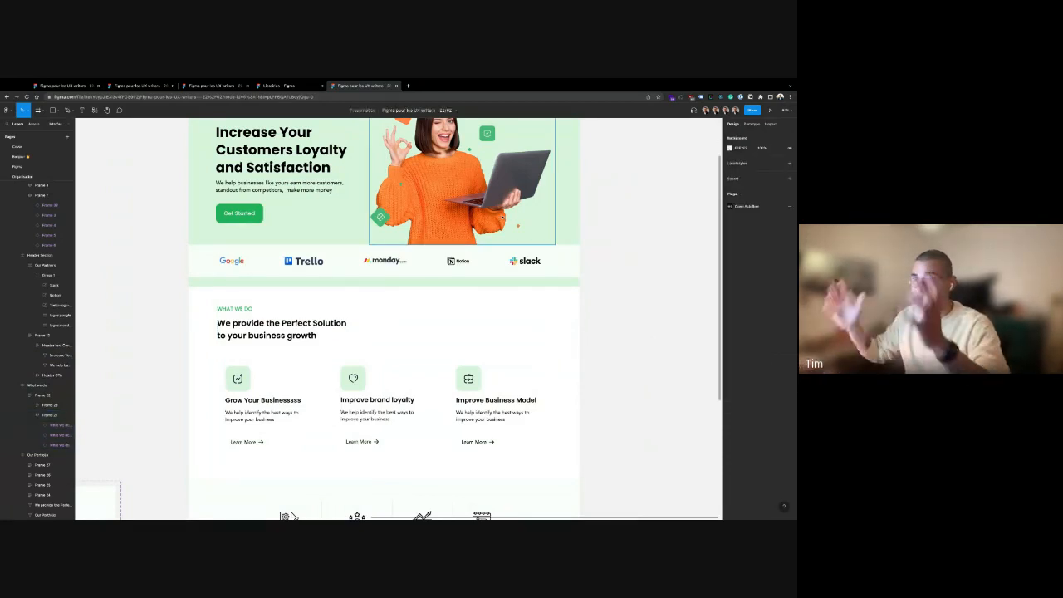
Set the page Background colour to pale pink FBEEEE
left_click(729, 148)
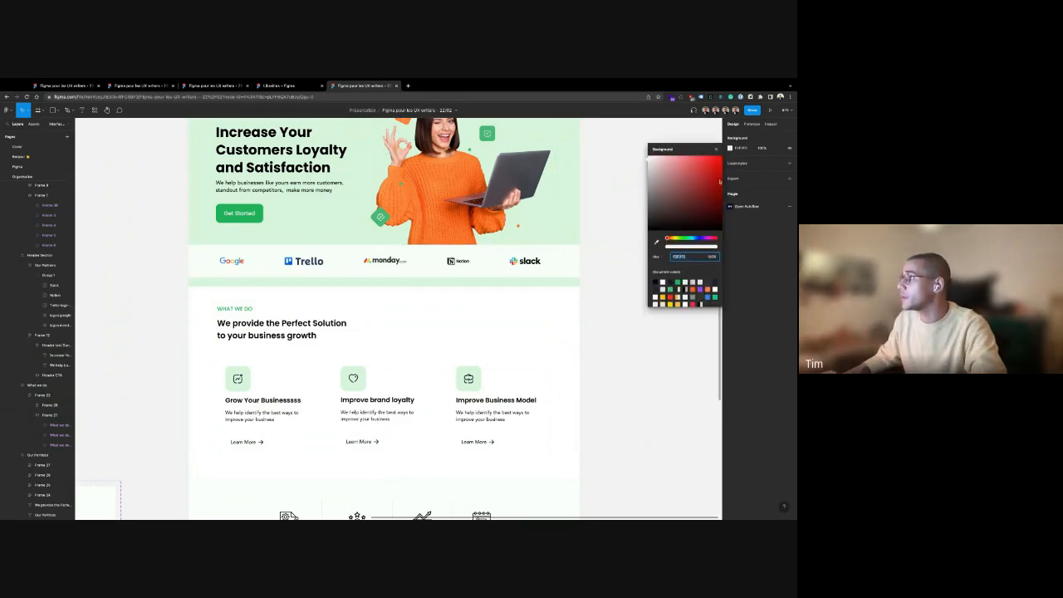
left_click_drag(719, 183, 651, 156)
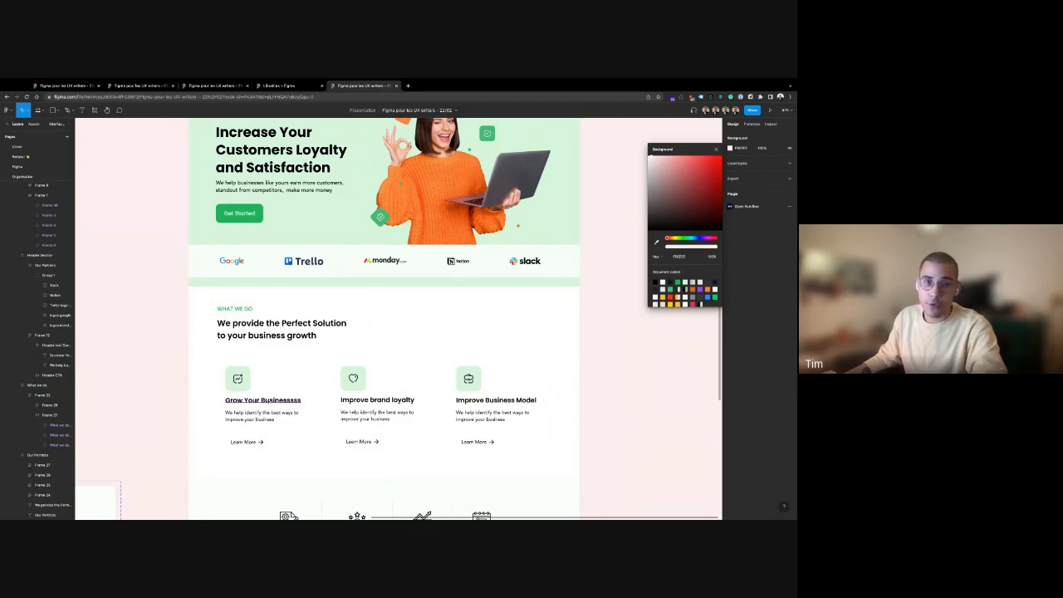
key("Escape")
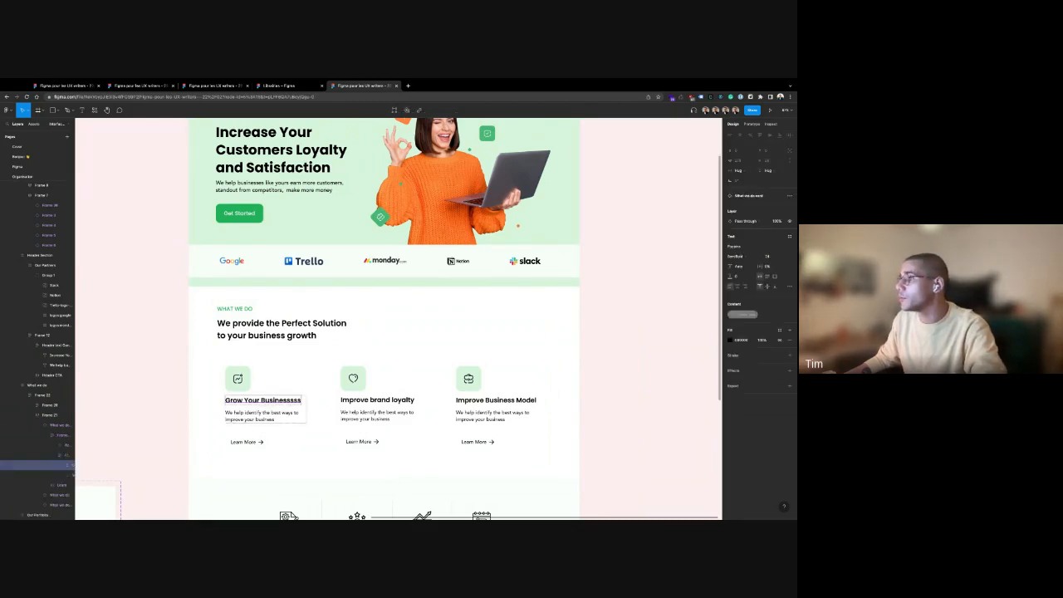
scroll(624, 360, "up", 2)
scroll(624, 360, "up", 1)
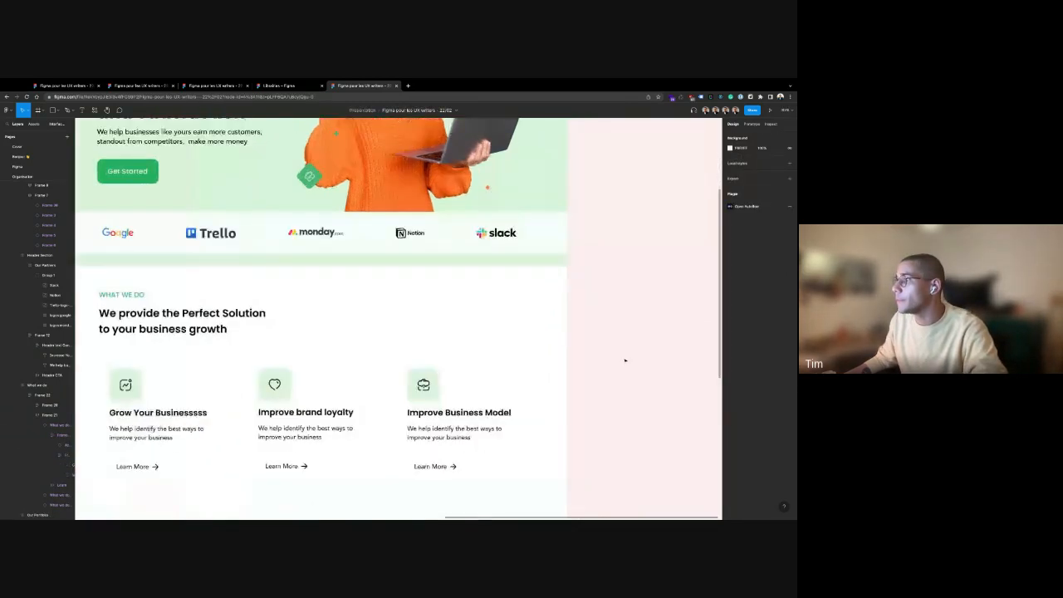
scroll(624, 361, "down", 5)
scroll(659, 412, "right", 2)
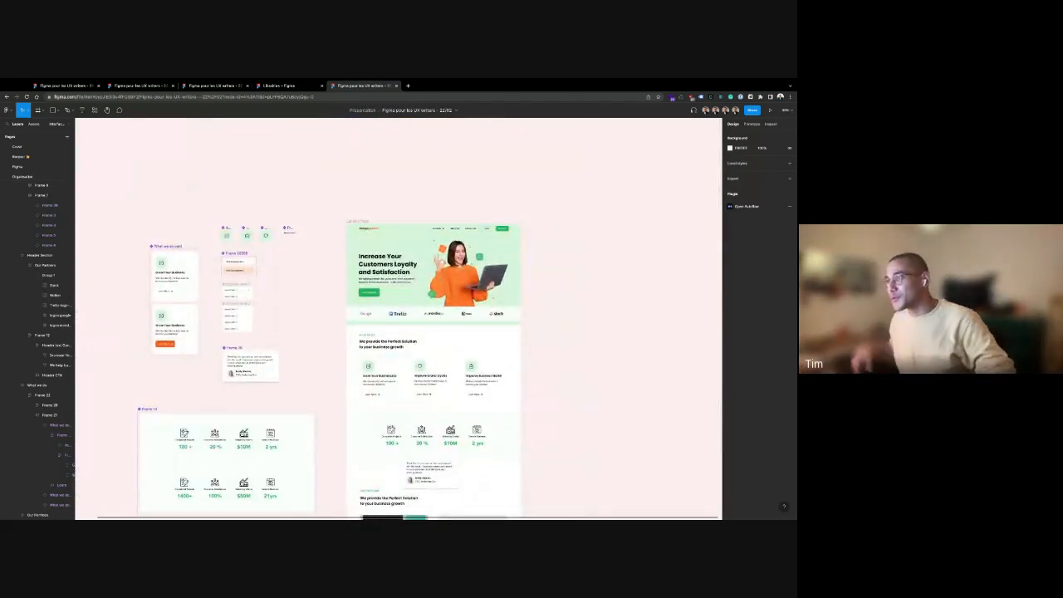
scroll(541, 400, "down", 1)
scroll(541, 399, "right", 1)
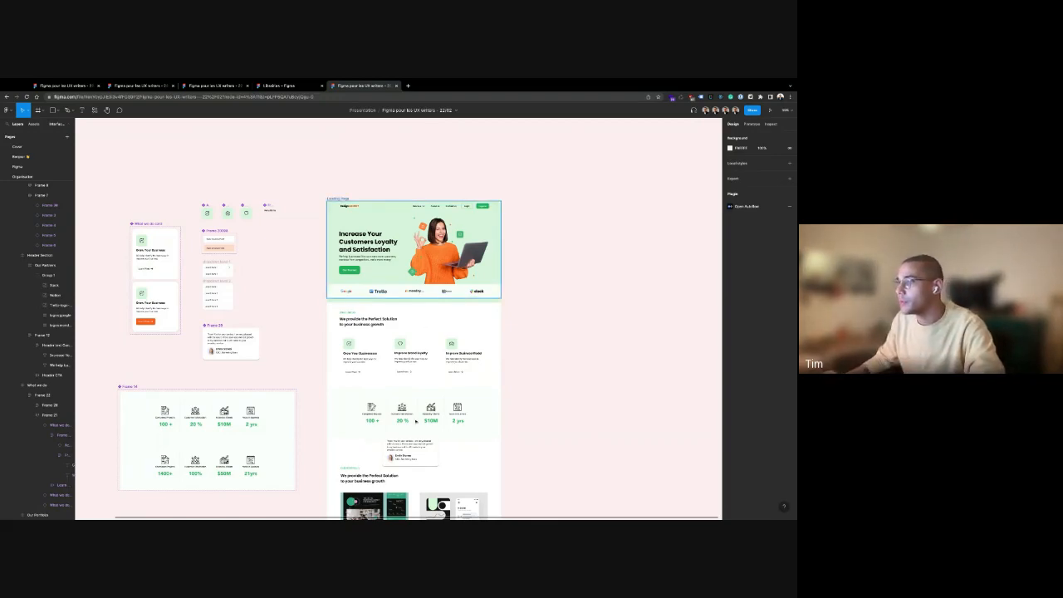
left_click_drag(222, 394, 216, 398)
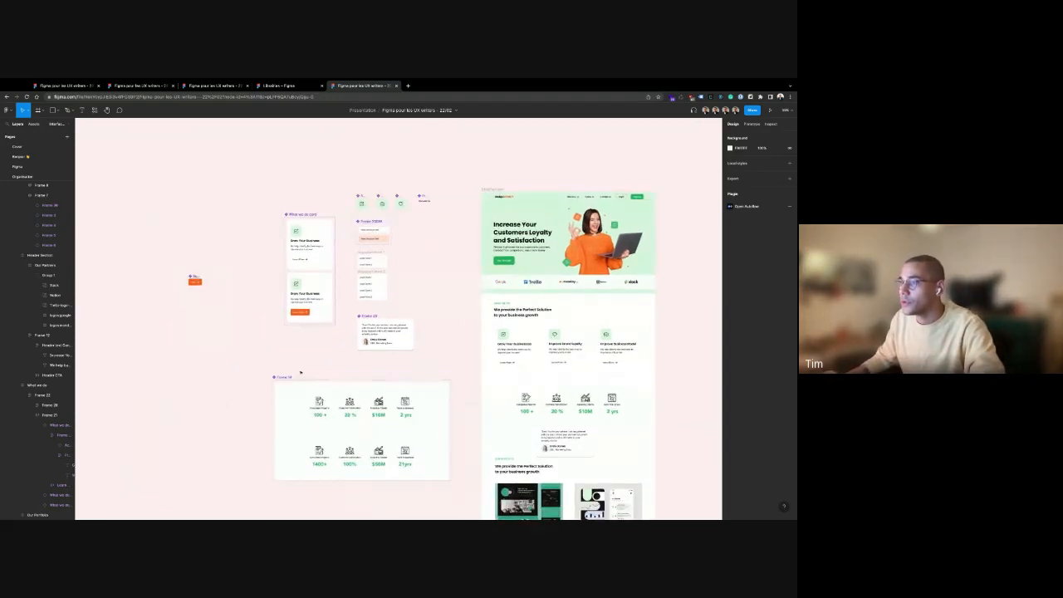
left_click(287, 378)
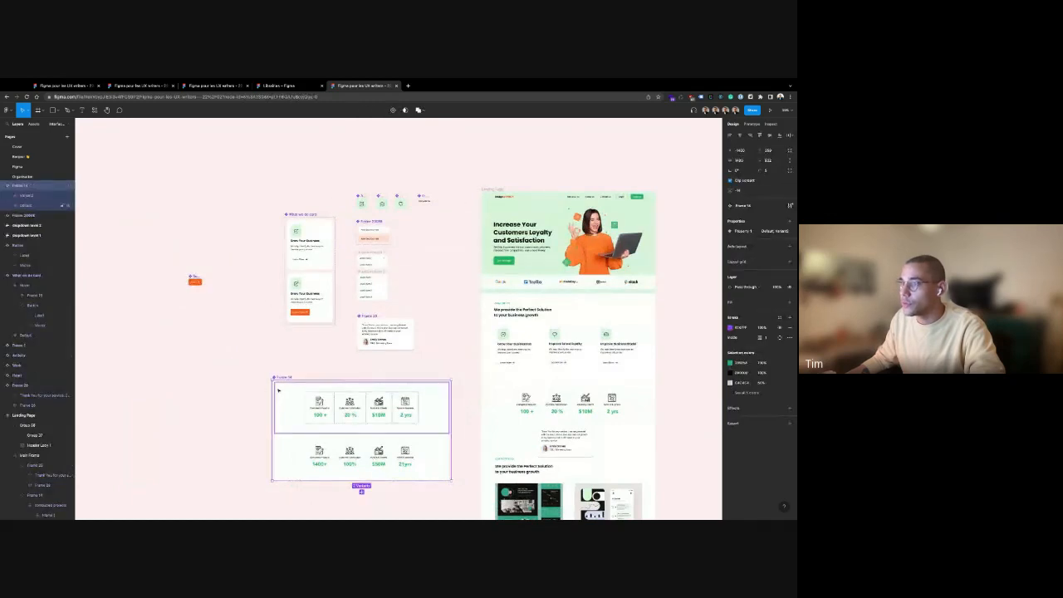
scroll(269, 301, "up", 5)
scroll(267, 374, "up", 2)
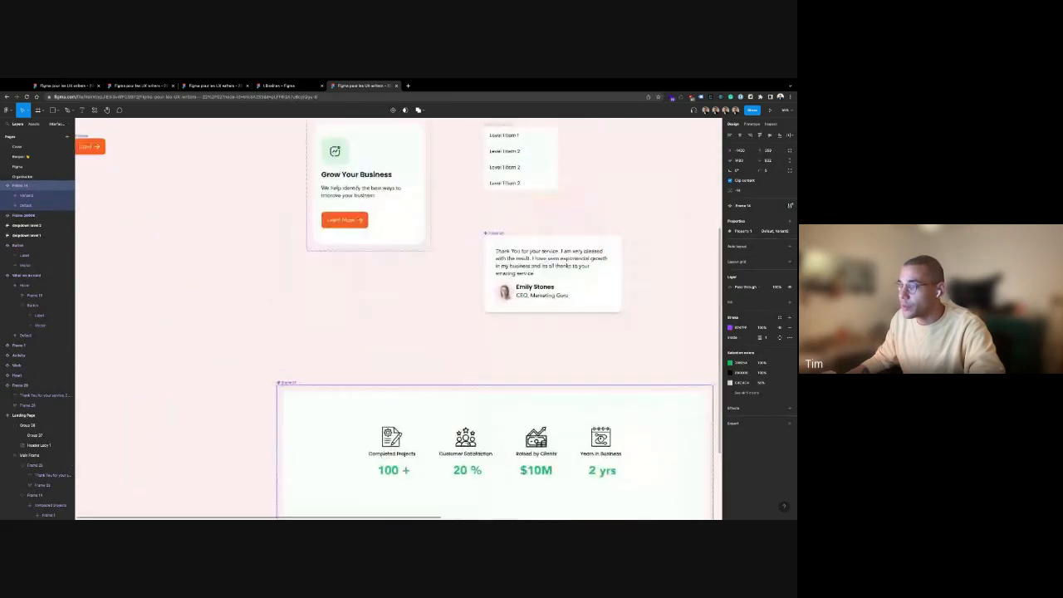
left_click(327, 363)
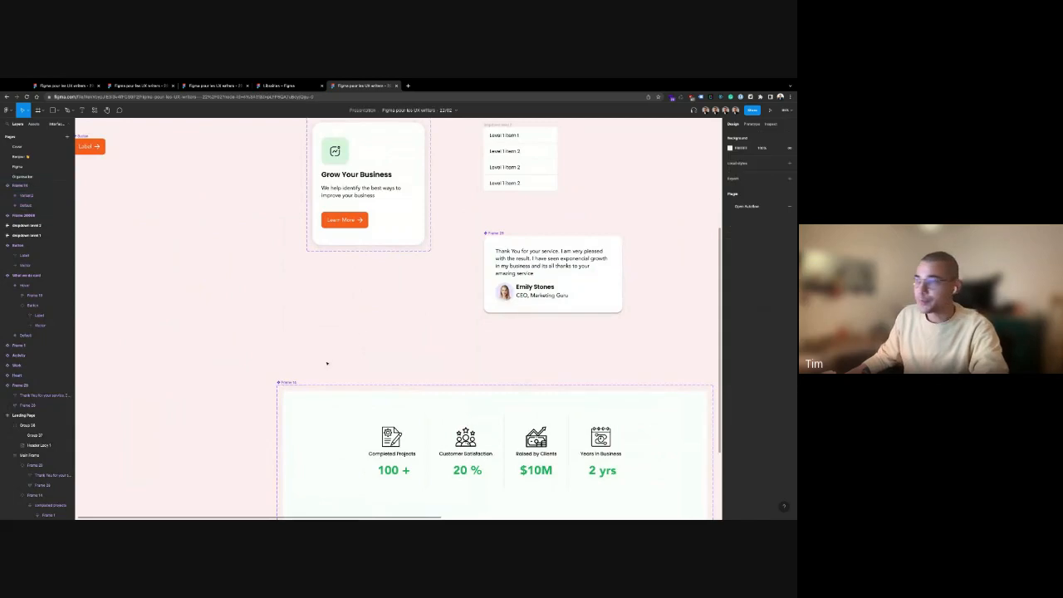
scroll(322, 339, "down", 2)
scroll(322, 339, "down", 2)
scroll(322, 340, "right", 3)
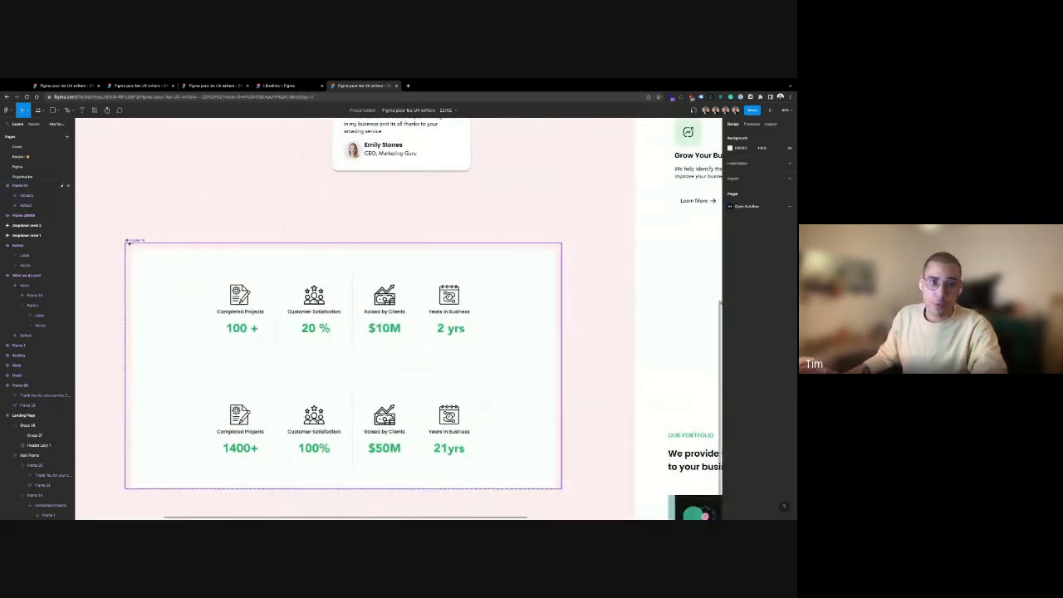
scroll(171, 218, "up", 3)
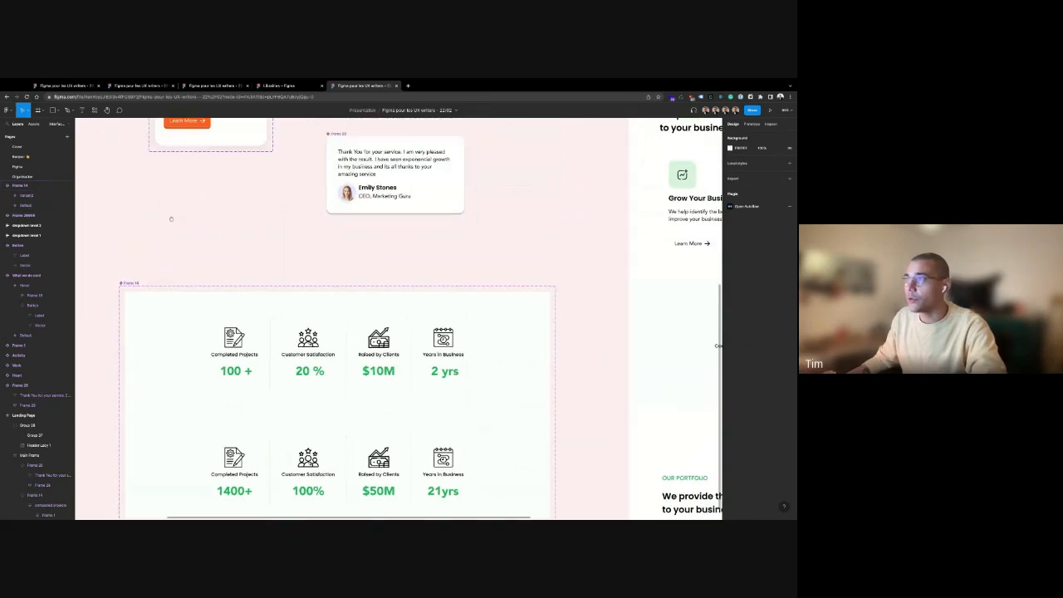
left_click(346, 214)
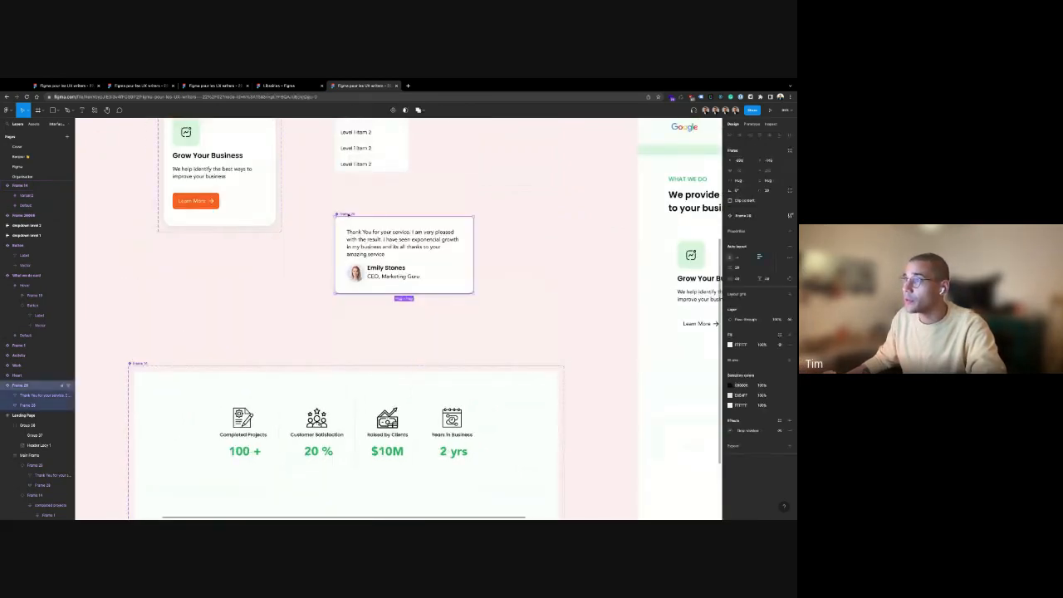
left_click_drag(347, 215, 177, 250)
key("ctrl+d")
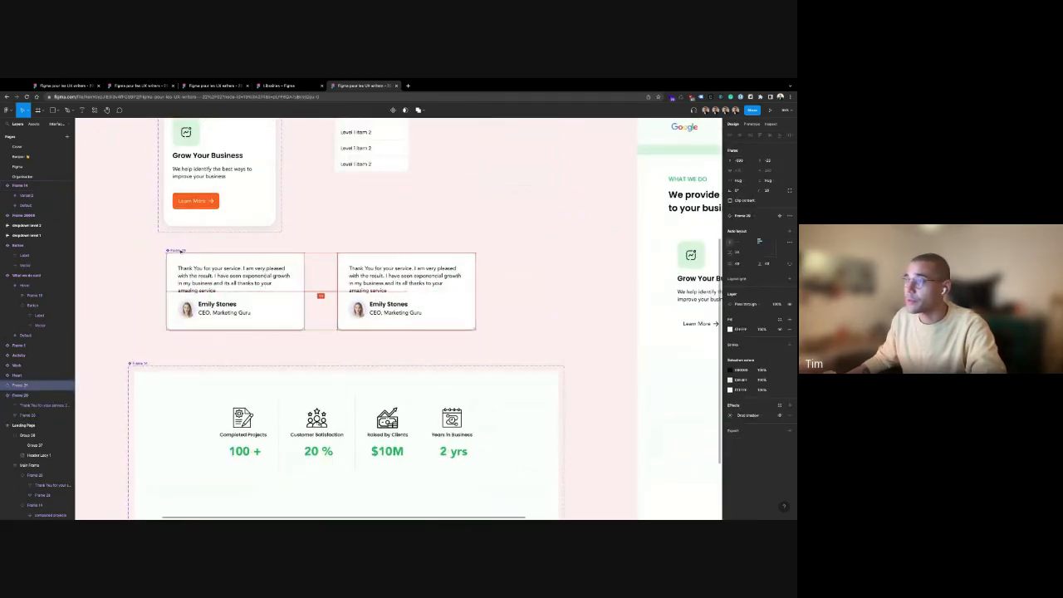
left_click_drag(364, 276, 388, 276)
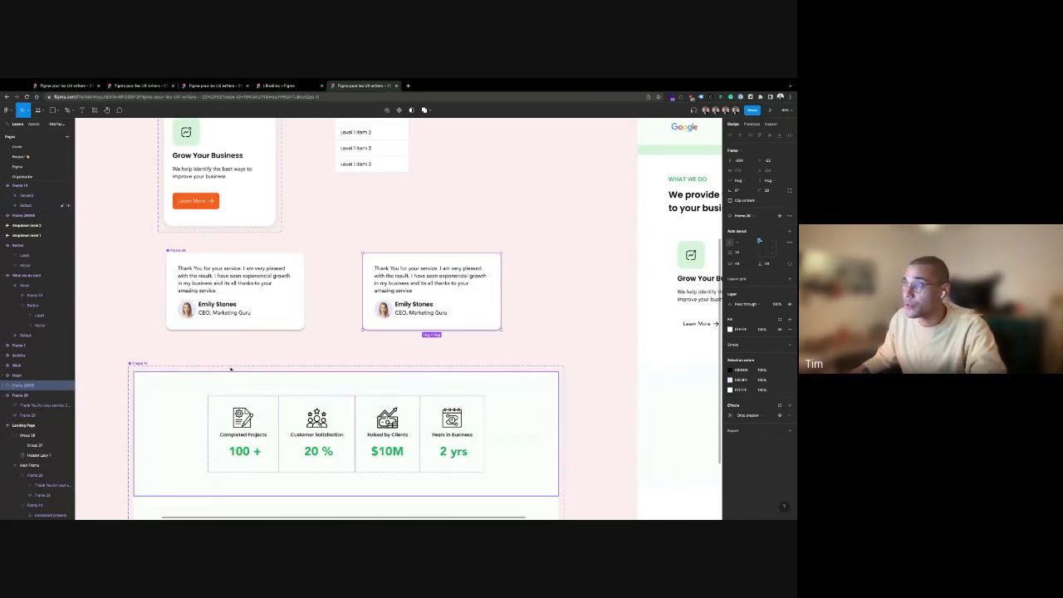
left_click(170, 251)
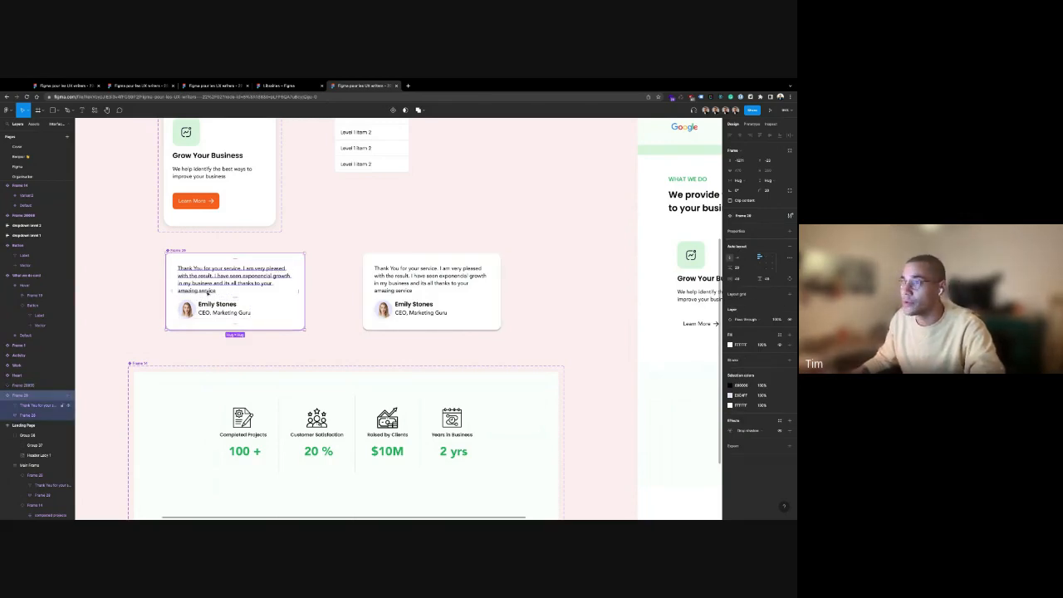
double_click(237, 282)
double_click(238, 283)
left_click(225, 290)
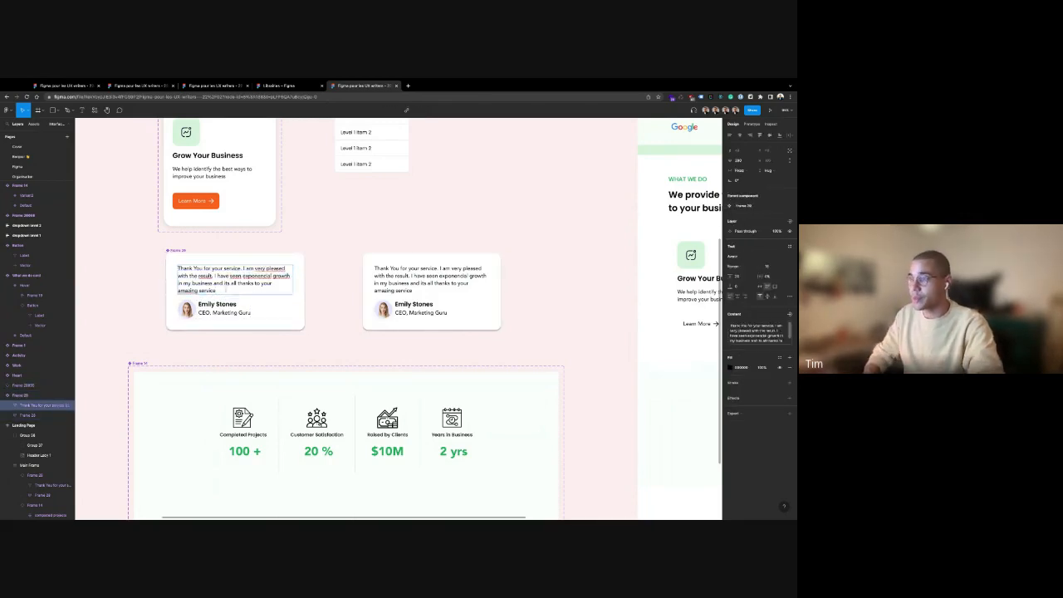
type("sdkjdksdjksdjksdk")
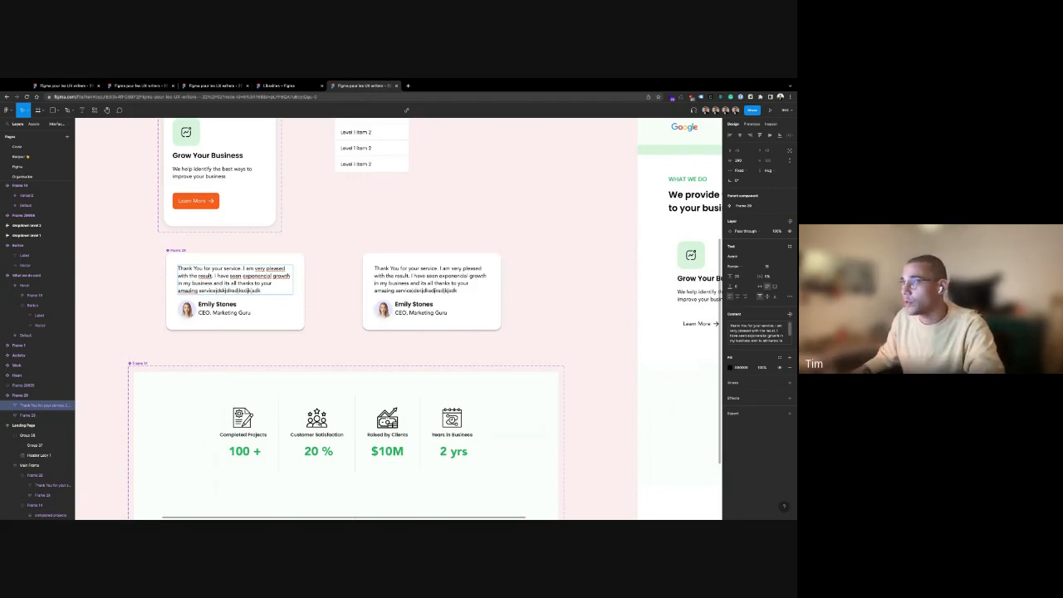
key("ctrl+z")
key("Escape")
scroll(393, 218, "up", 5)
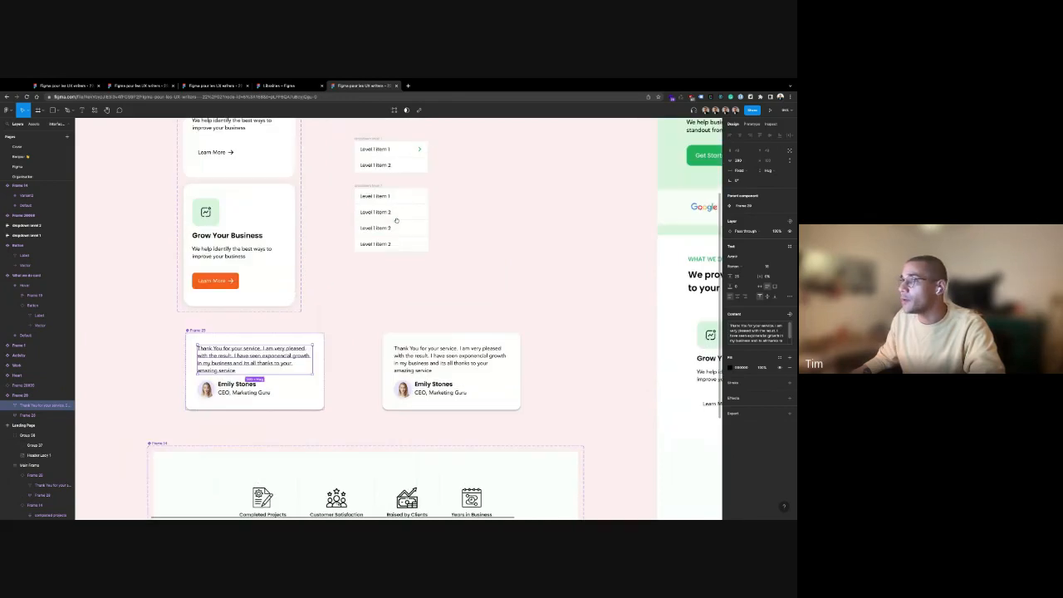
scroll(254, 306, "down", 10, "ctrl")
left_click(254, 306)
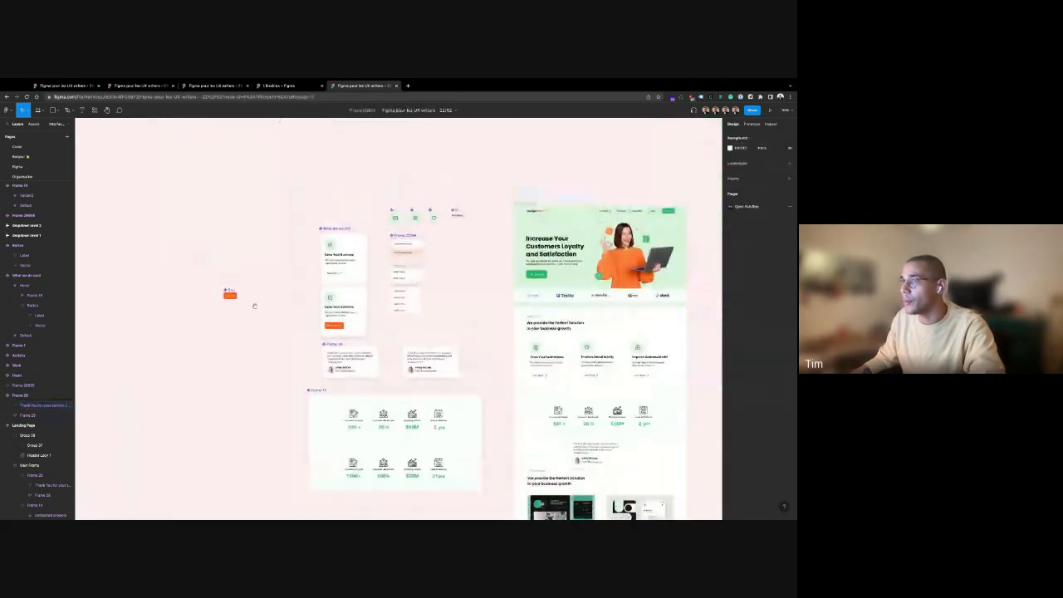
scroll(226, 306, "up", 10)
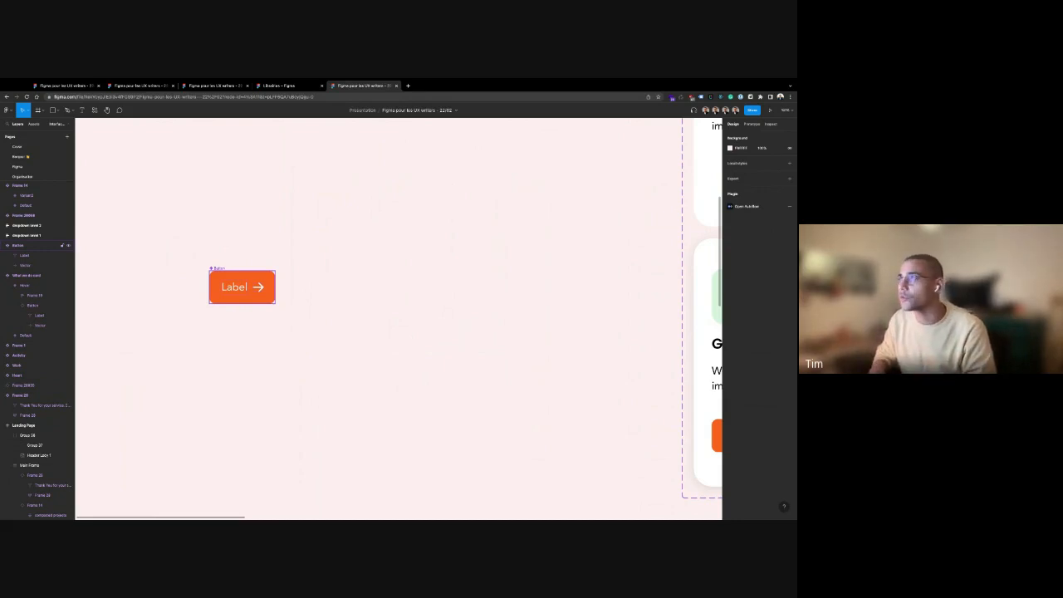
scroll(272, 330, "up", 5)
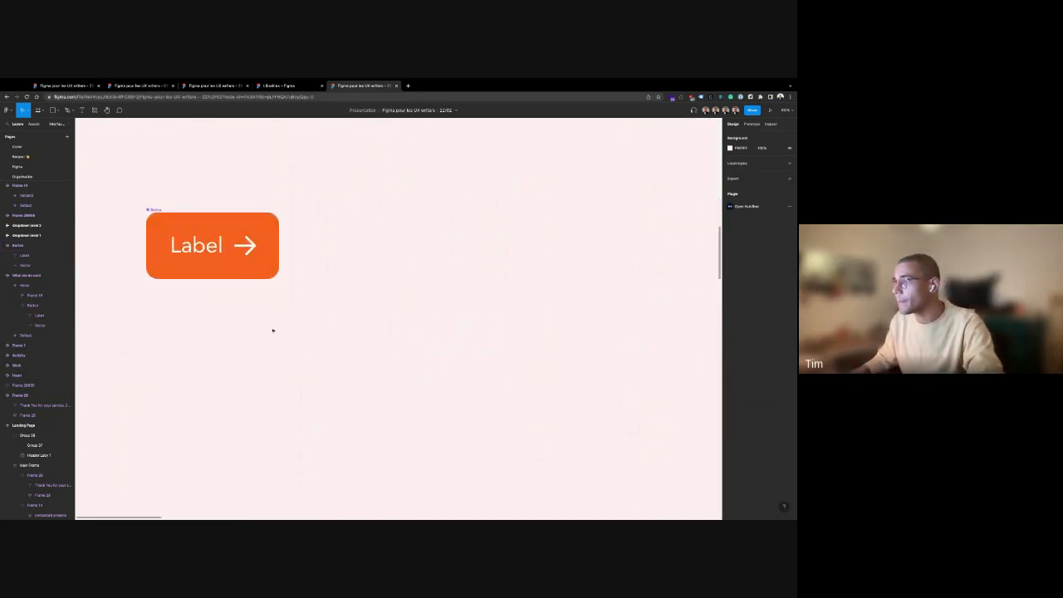
scroll(272, 330, "down", 5)
scroll(344, 451, "up", 8)
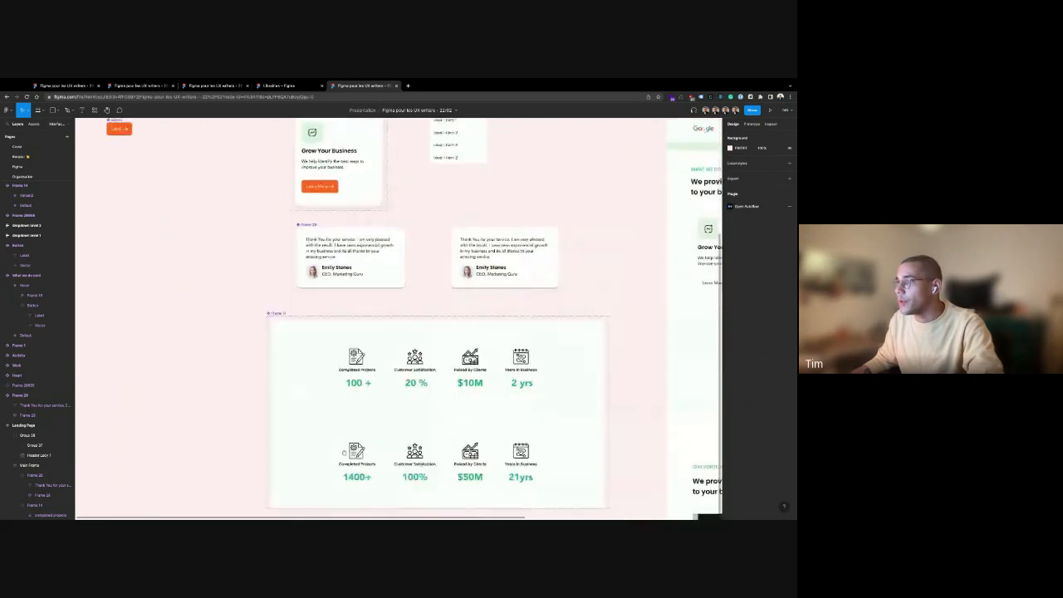
scroll(343, 451, "down", 2)
scroll(344, 451, "right", 3)
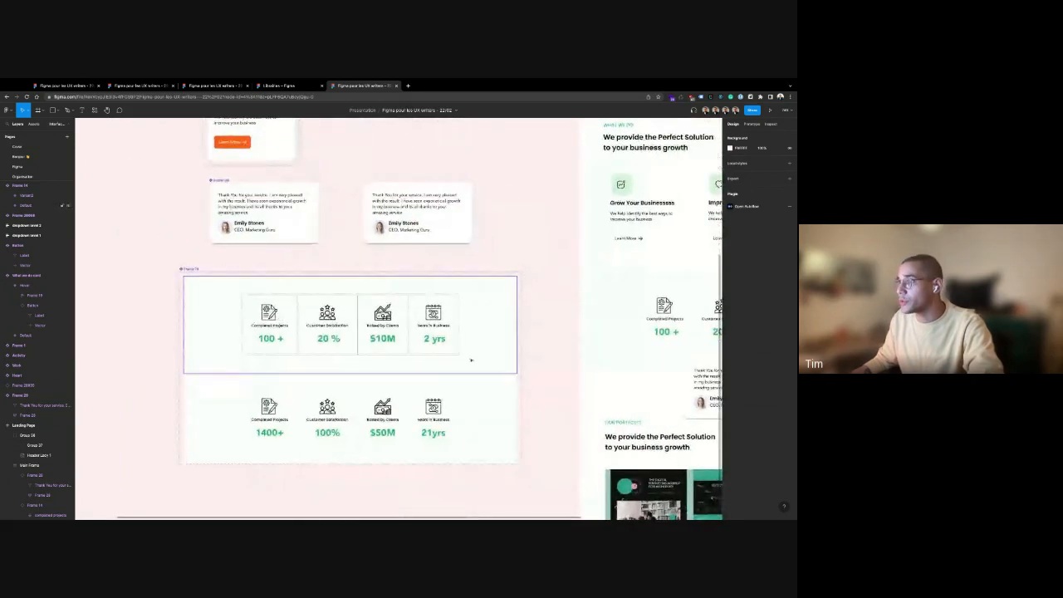
left_click(471, 360)
scroll(344, 332, "down", 2)
scroll(345, 333, "up", 5)
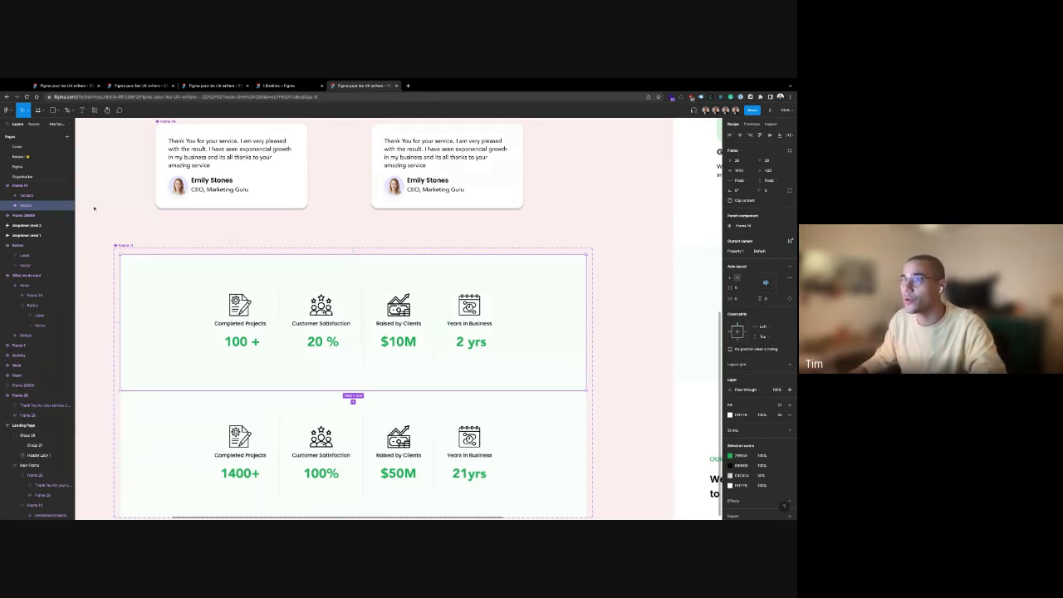
scroll(314, 327, "down", 10)
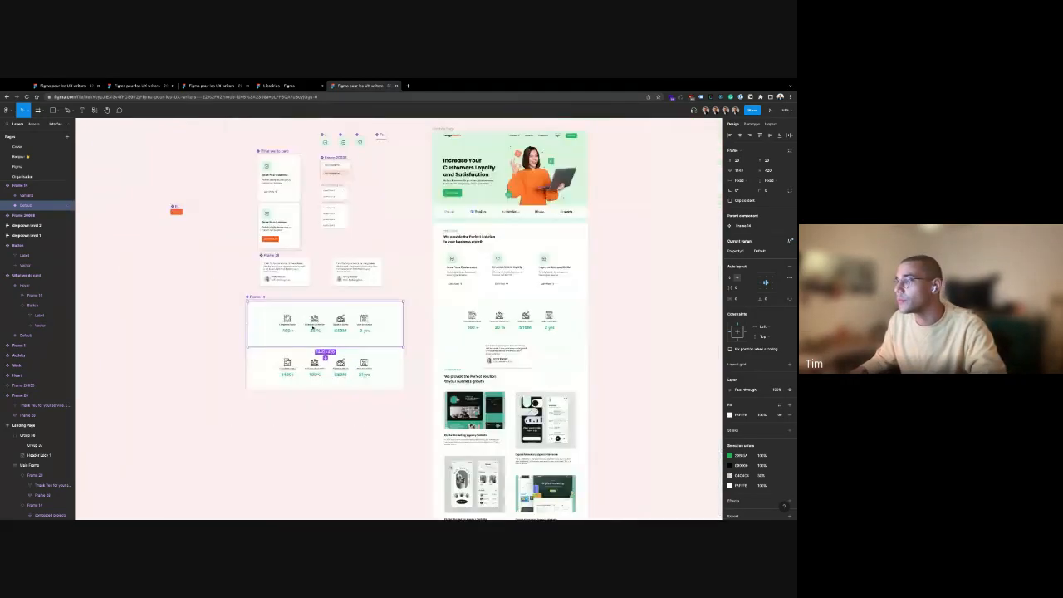
left_click(340, 386)
scroll(341, 386, "right", 5)
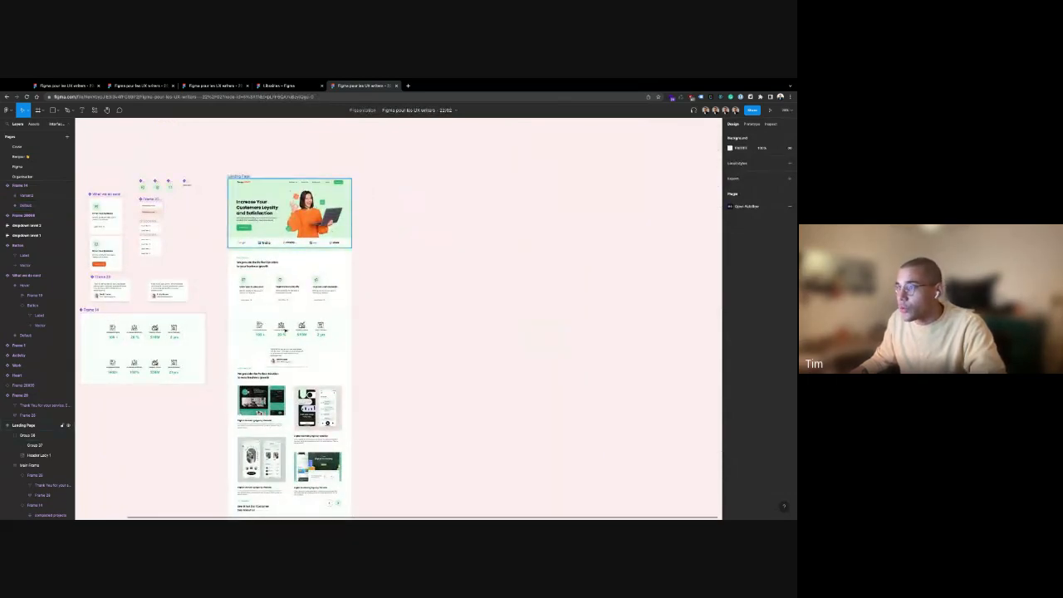
scroll(284, 330, "up", 10)
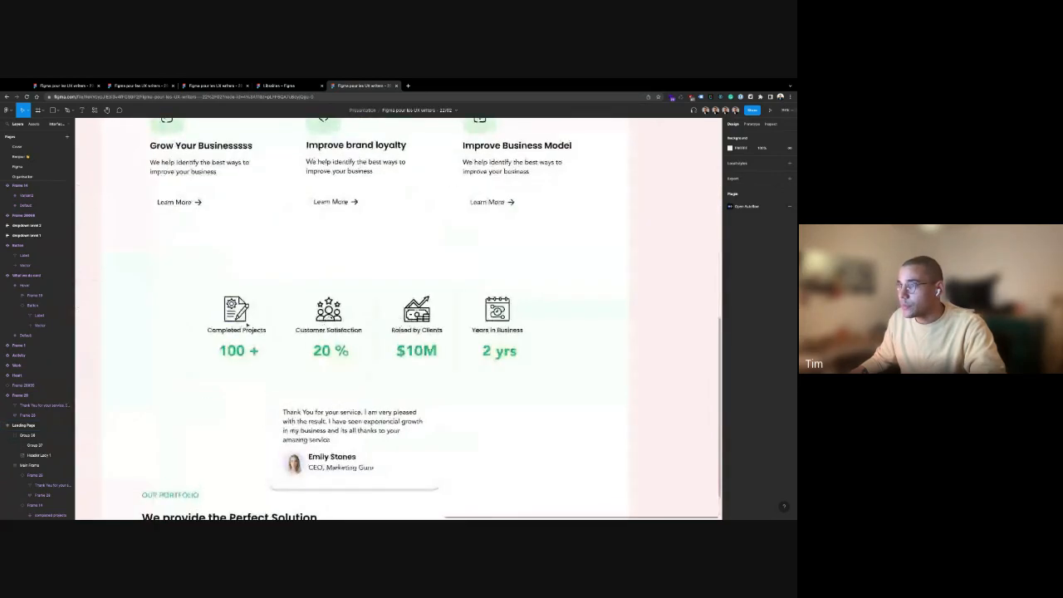
left_click(194, 294)
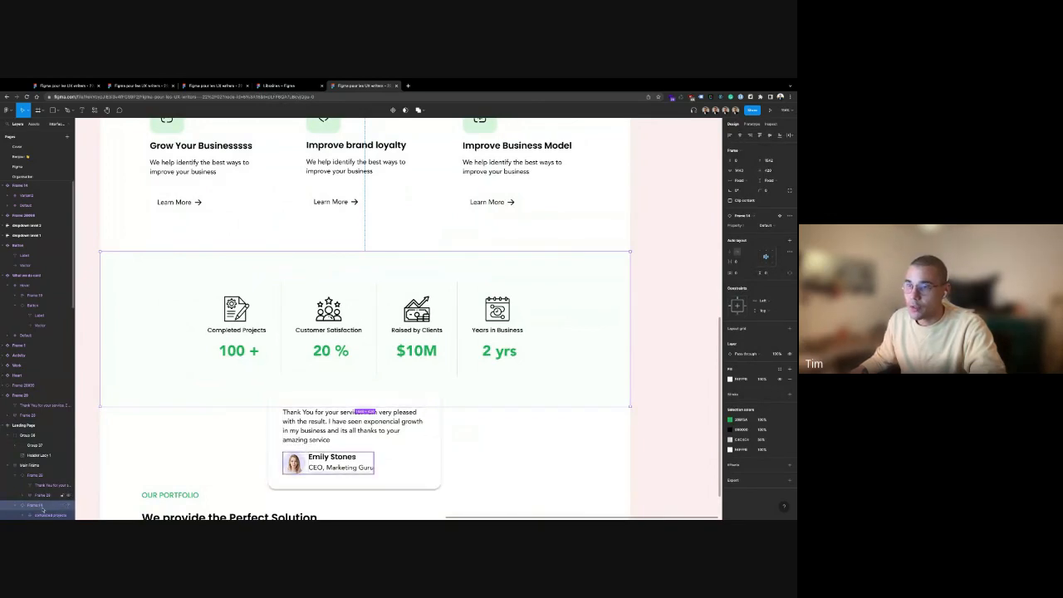
scroll(37, 451, "down", 3)
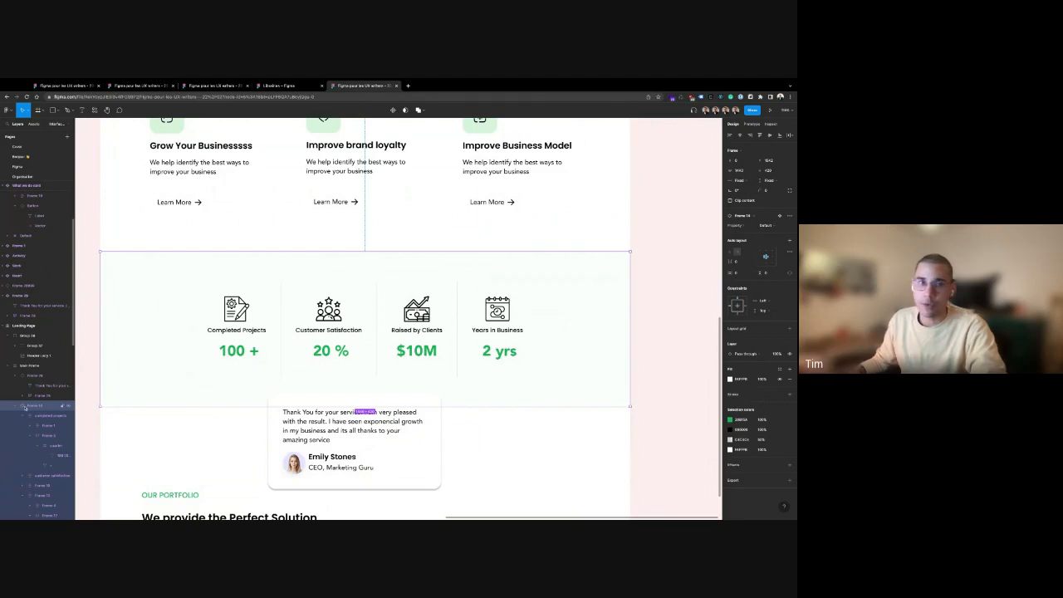
left_click(661, 315)
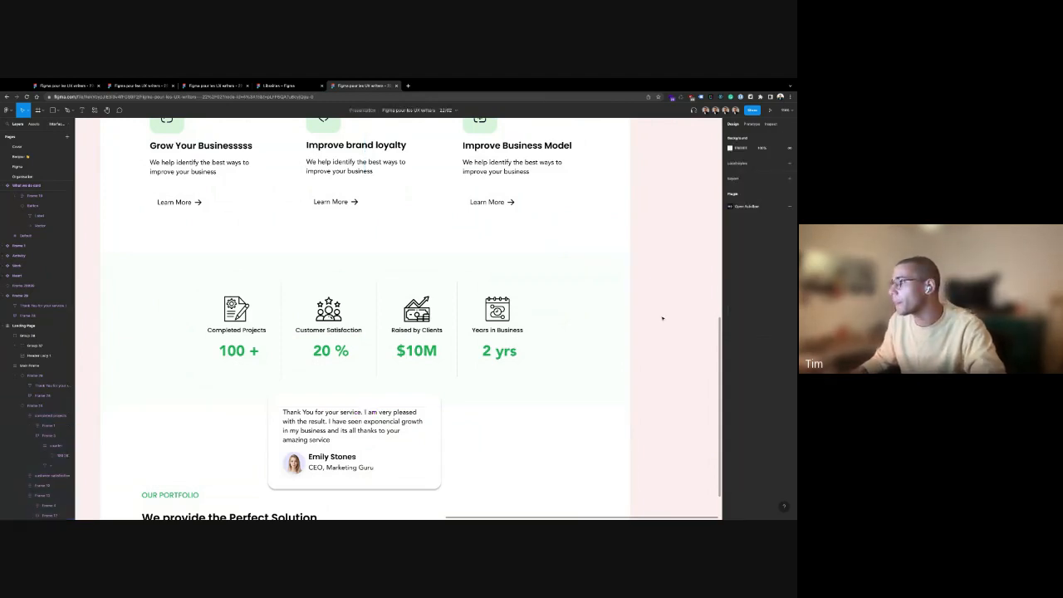
scroll(653, 287, "up", 1)
scroll(653, 287, "down", 10)
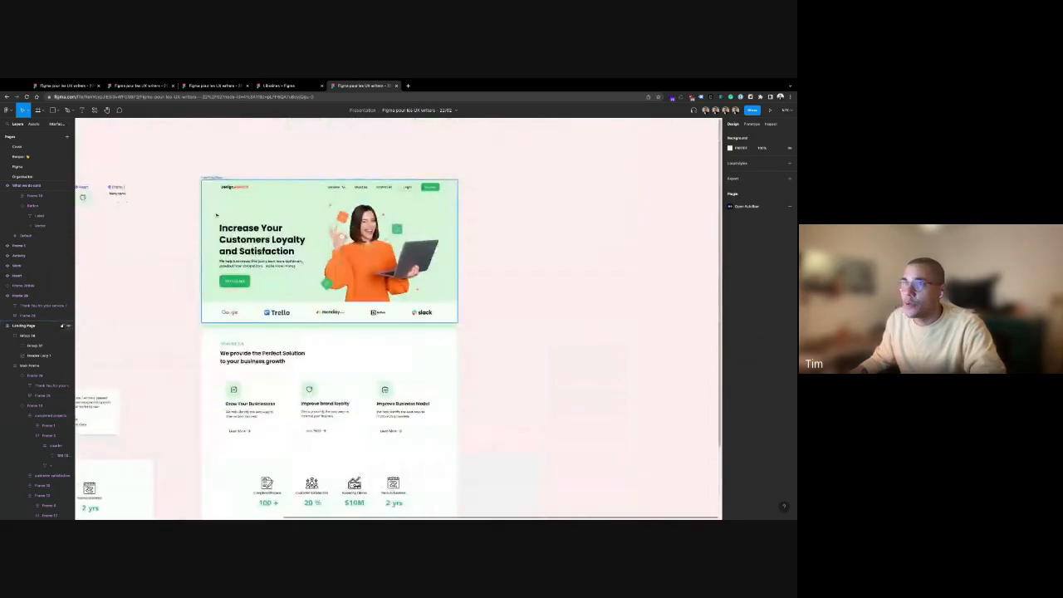
Inspect the Landing Page frame, What we do heading and Improve Business Model title
left_click(214, 178)
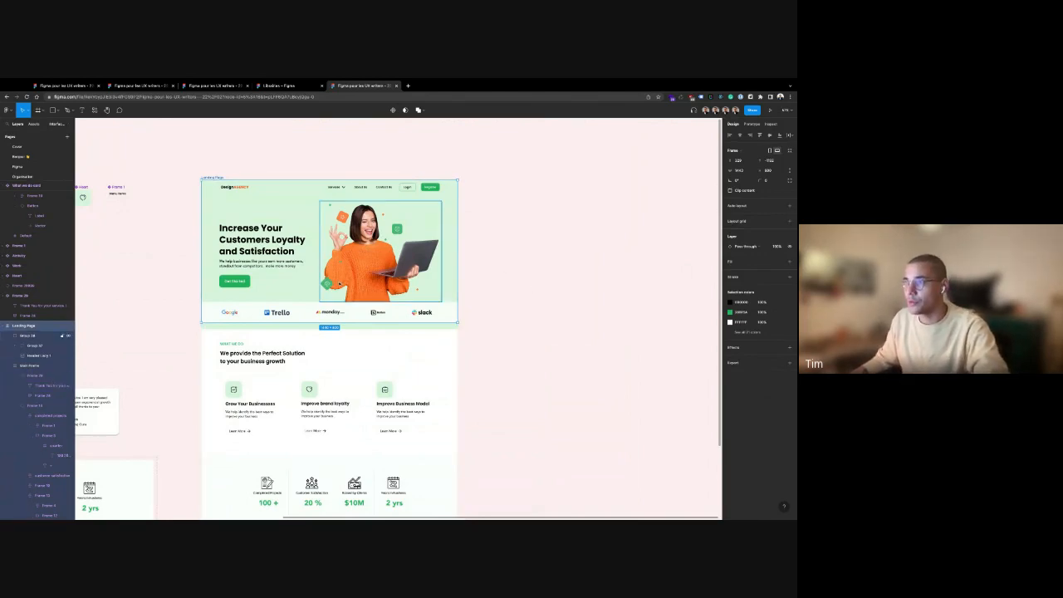
left_click(265, 347)
left_click(265, 352)
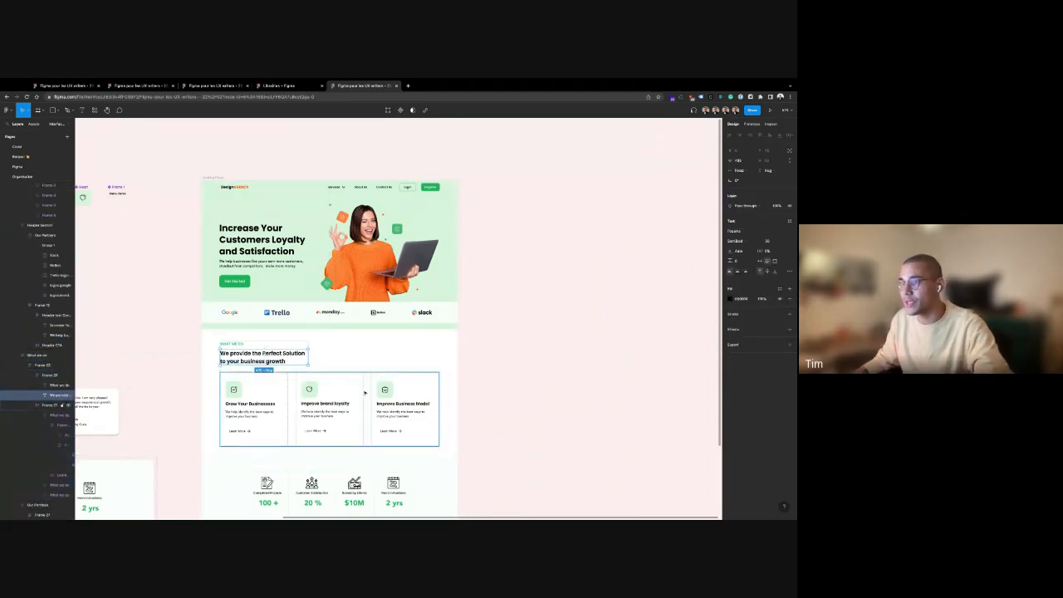
left_click(510, 368)
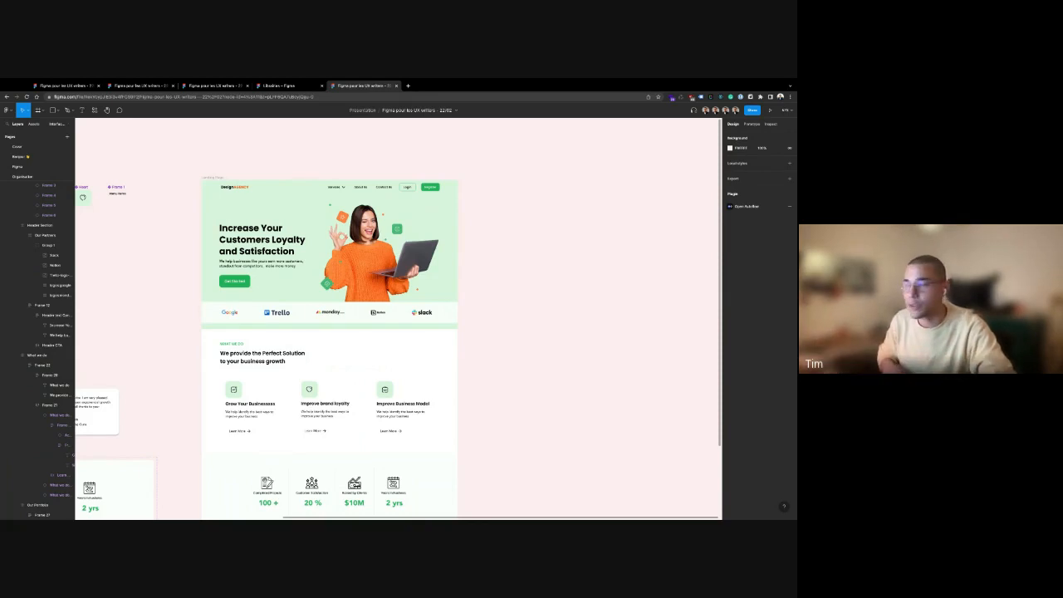
scroll(398, 319, "up", 1)
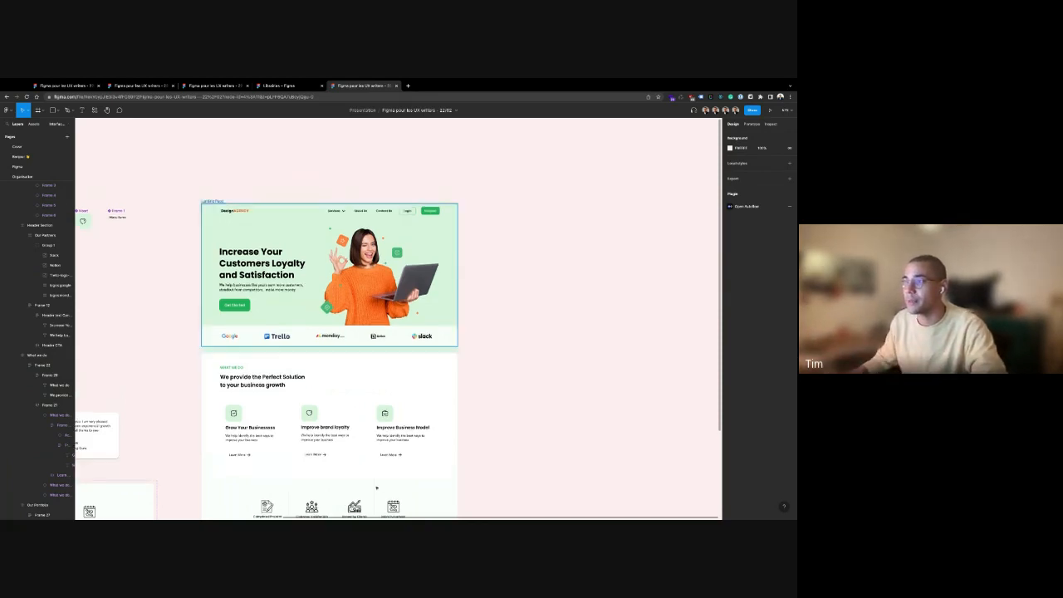
scroll(399, 318, "down", 3)
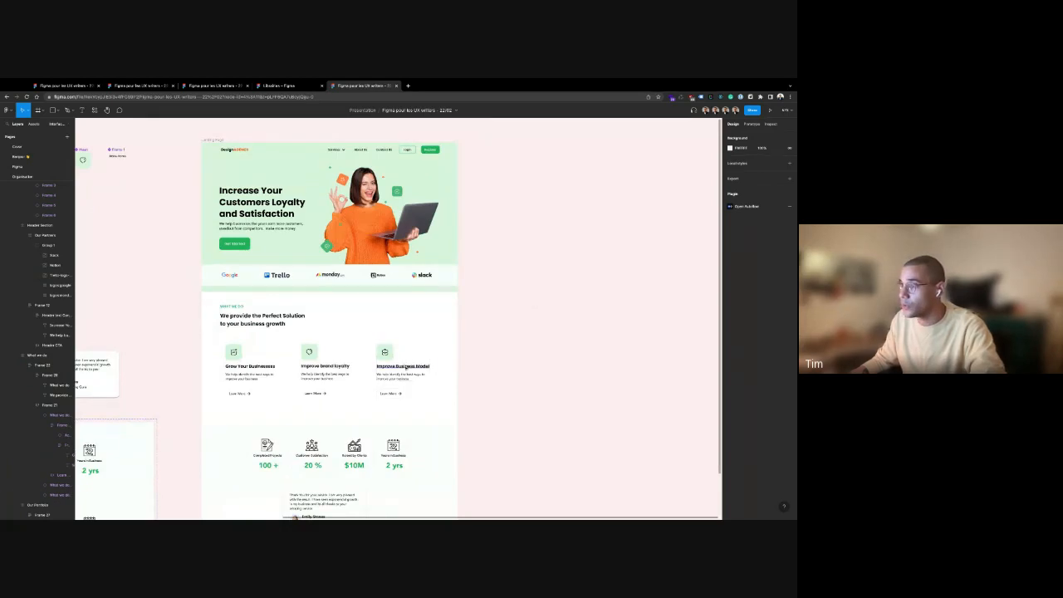
left_click(402, 367)
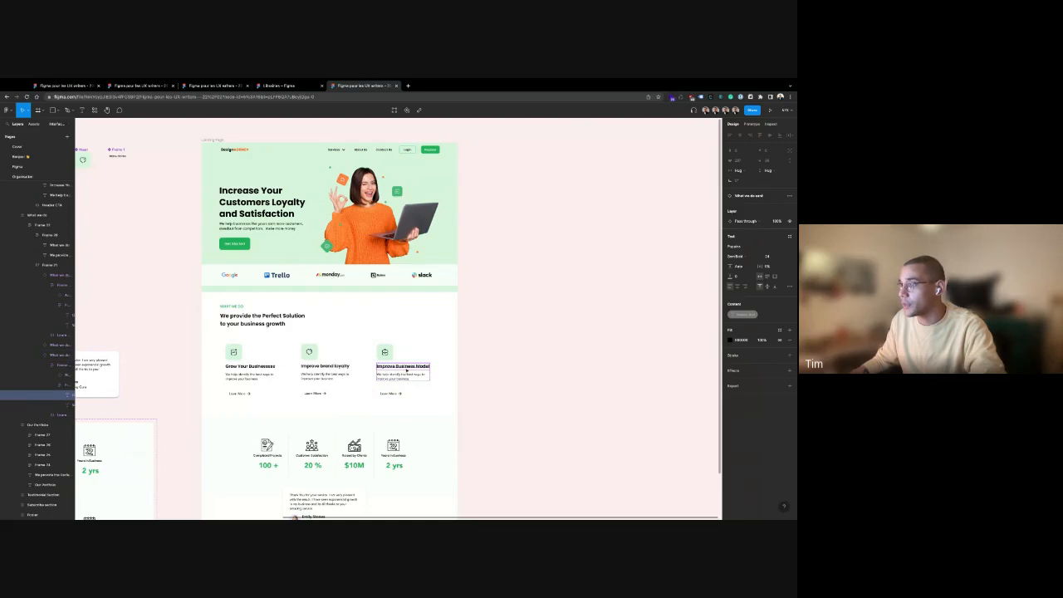
left_click(476, 367)
Pan around the page and nudge the Landing Page frame, leaving it in place
scroll(436, 336, "up", 2)
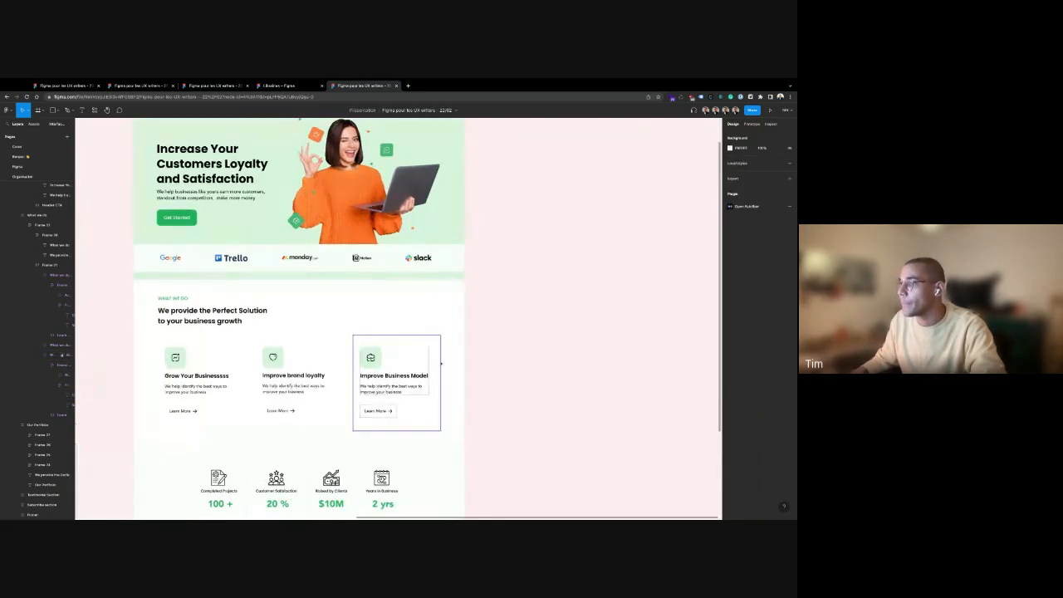
scroll(442, 365, "down", 5)
scroll(443, 365, "up", 1)
scroll(465, 377, "left", 3)
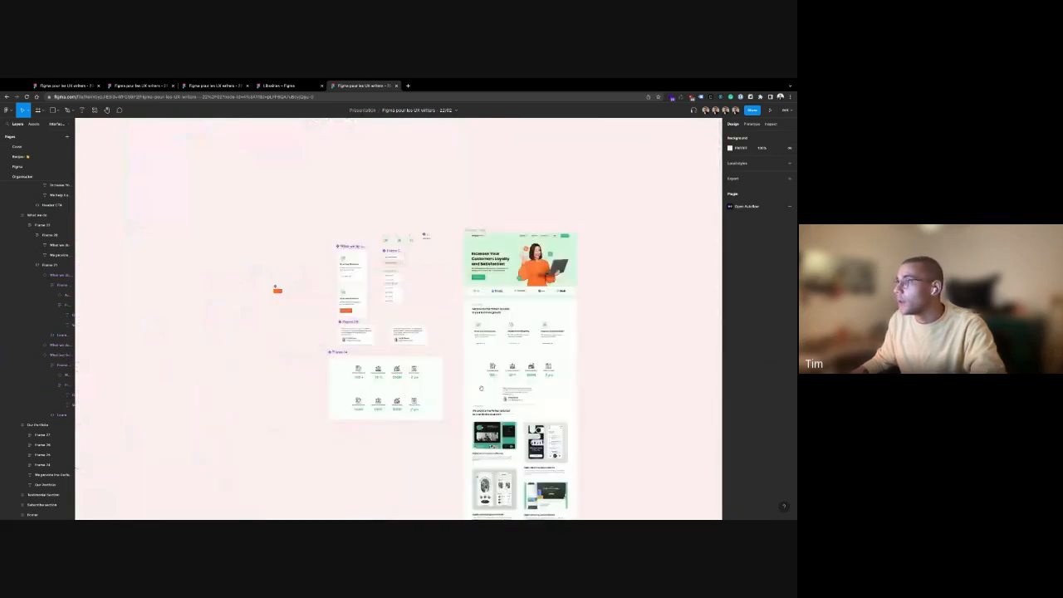
scroll(481, 386, "right", 4)
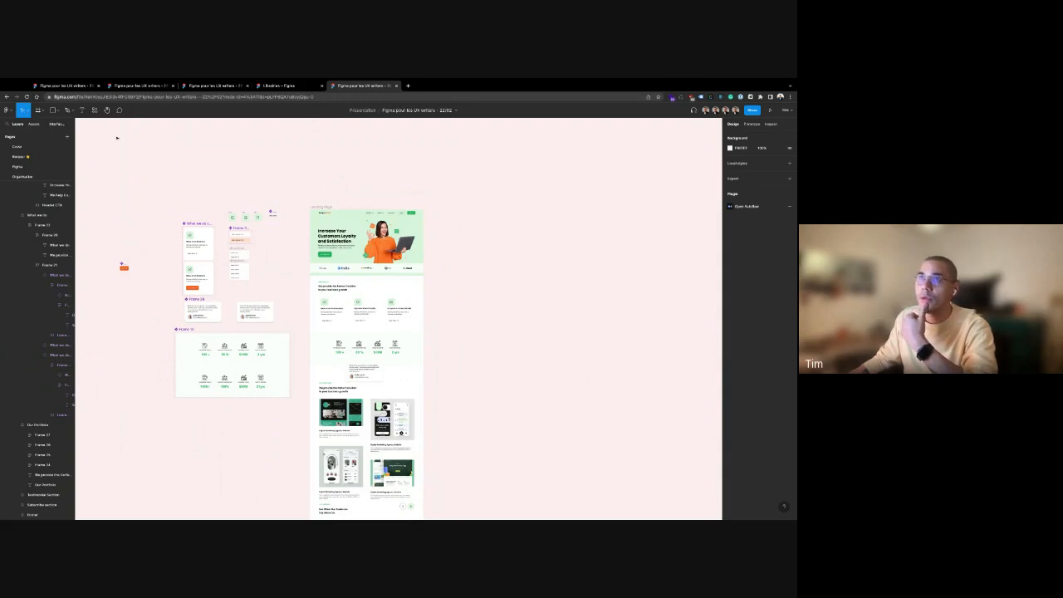
left_click(28, 111)
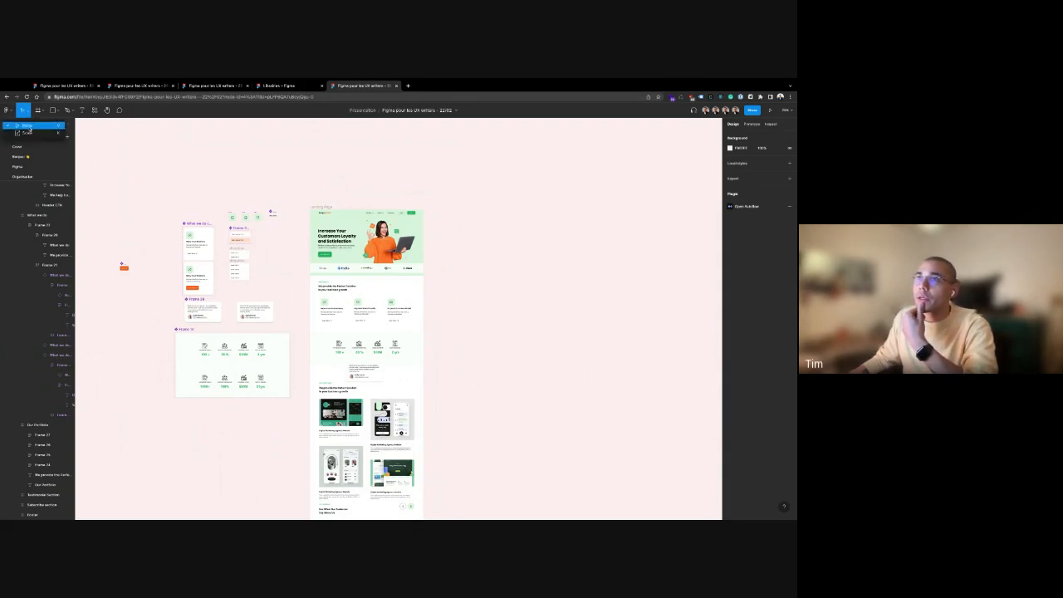
left_click(24, 125)
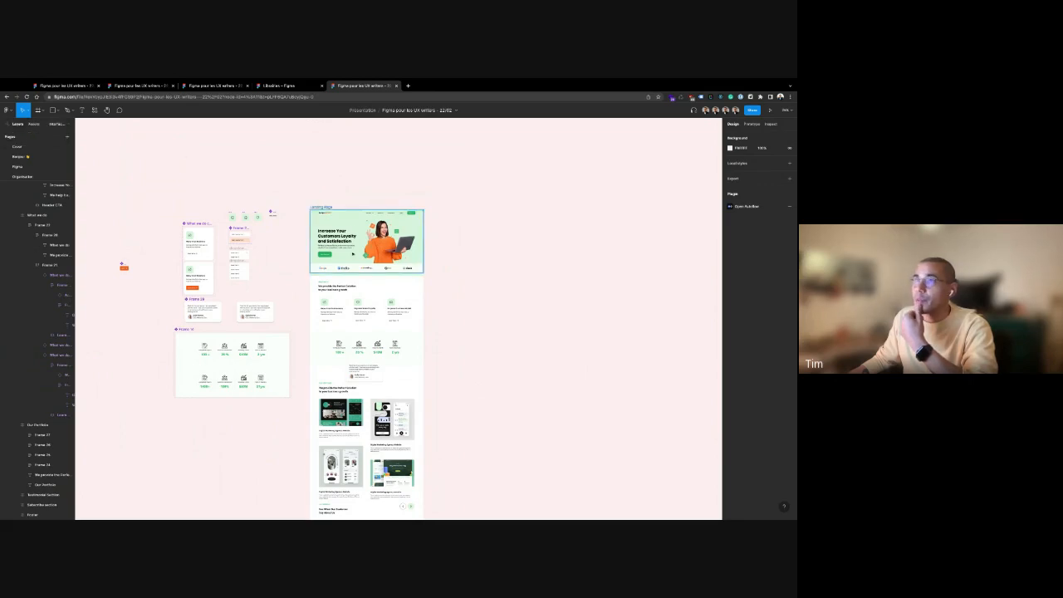
mouse_move(391, 266)
left_mouse_down()
mouse_move(461, 276)
mouse_move(385, 249)
mouse_move(405, 274)
mouse_move(381, 261)
left_mouse_up()
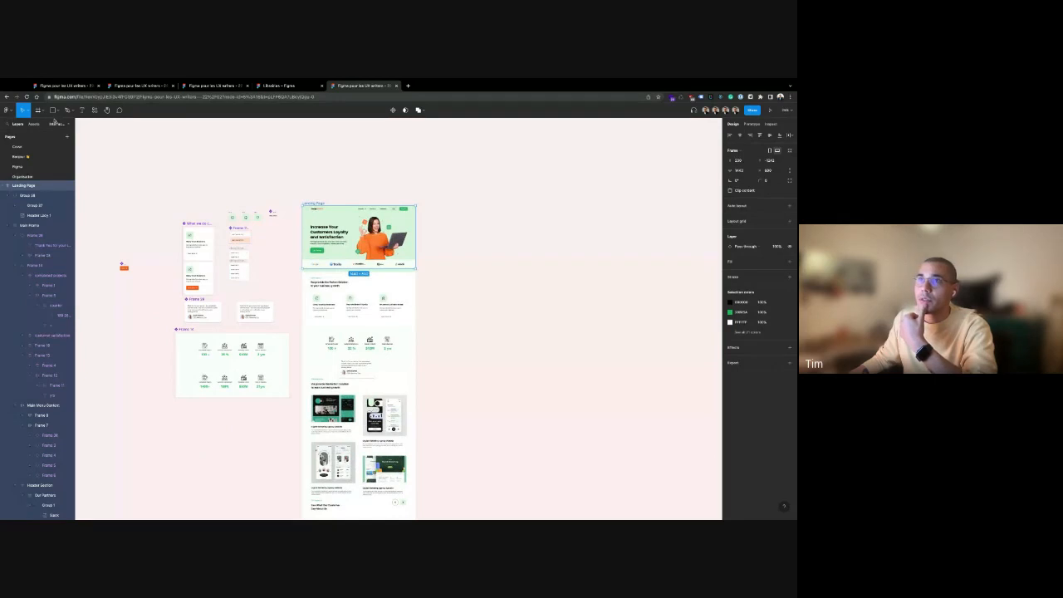
Enlarge the Our Partners strip with the Scale tool, undo it, and show frame-type options
left_click(28, 109)
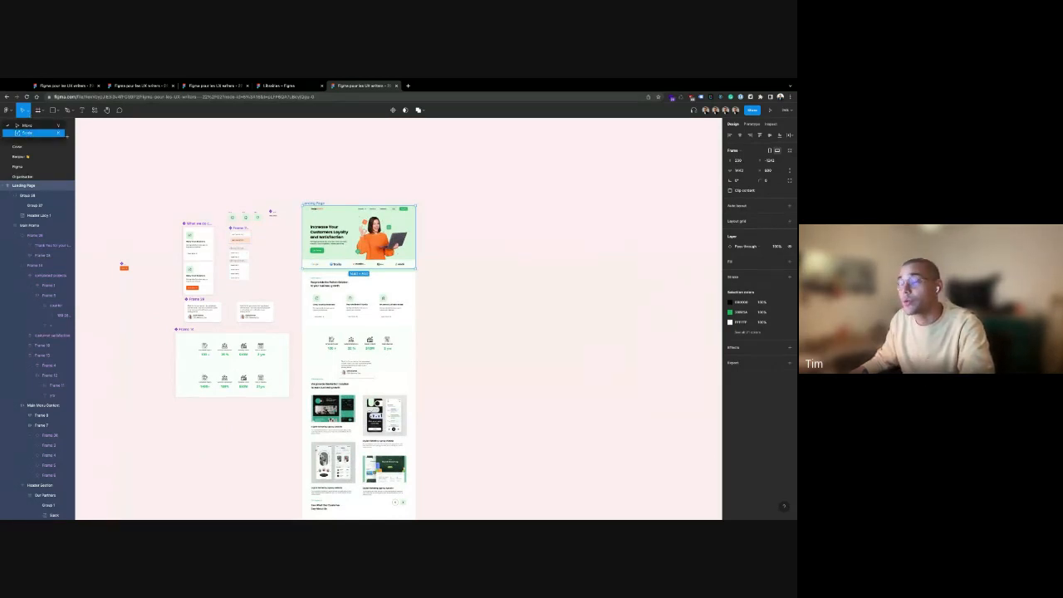
left_click(28, 133)
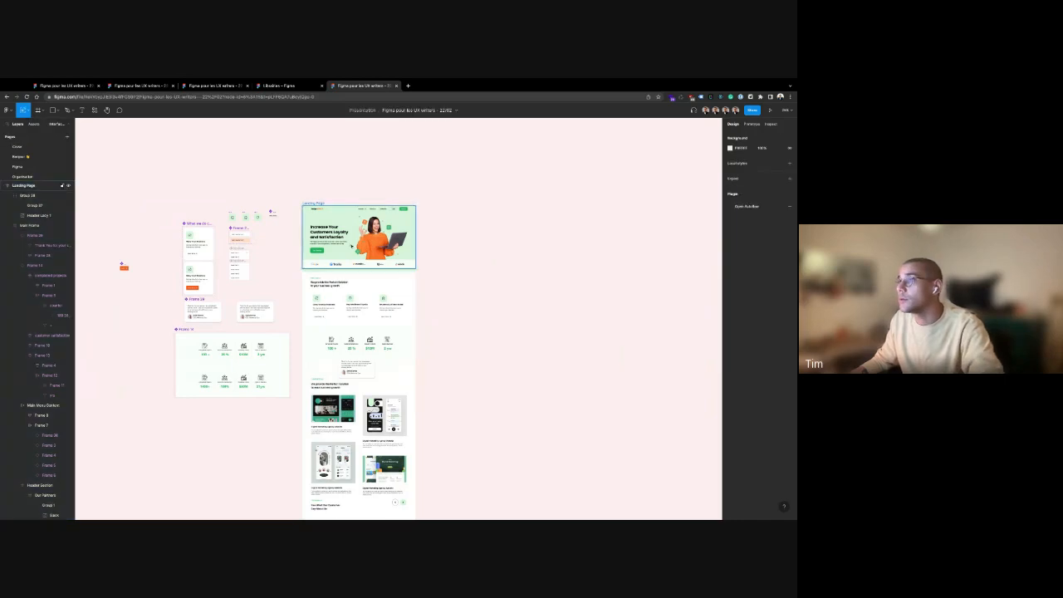
left_click(414, 267)
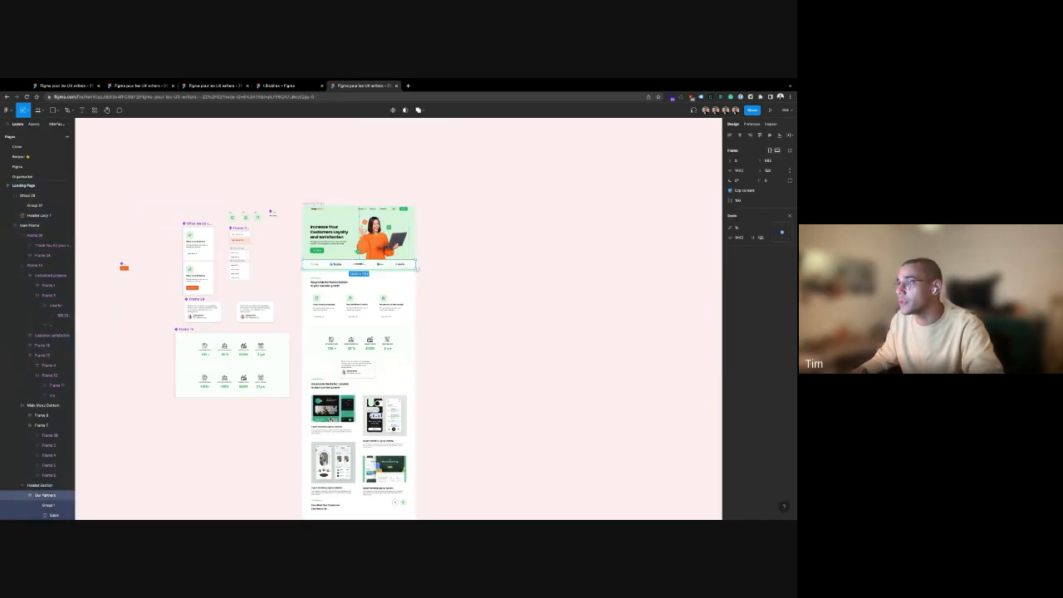
left_click_drag(417, 269, 624, 287)
key("super+z")
left_click(166, 155)
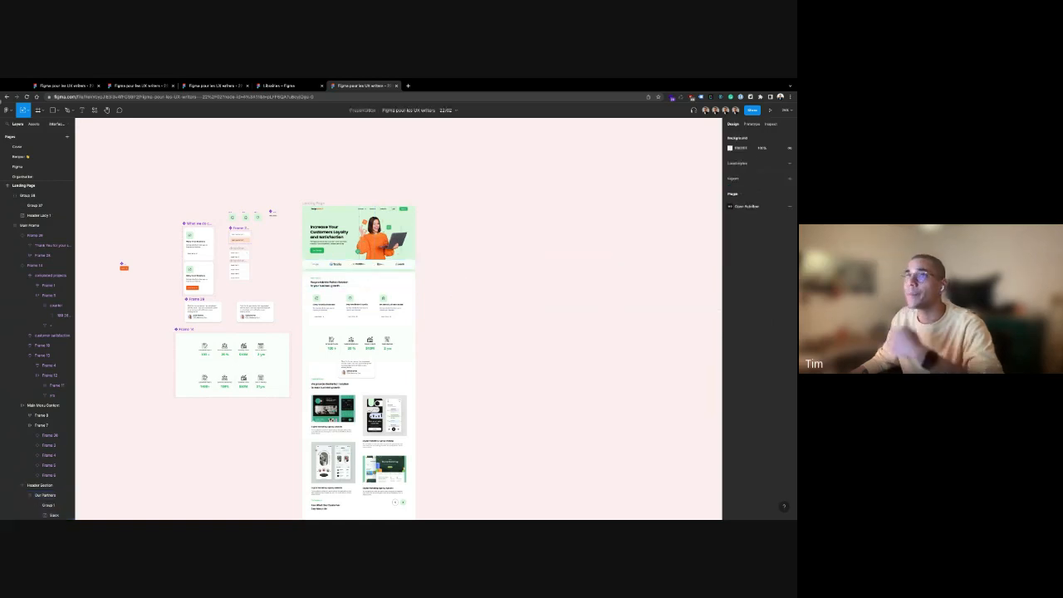
left_click(43, 112)
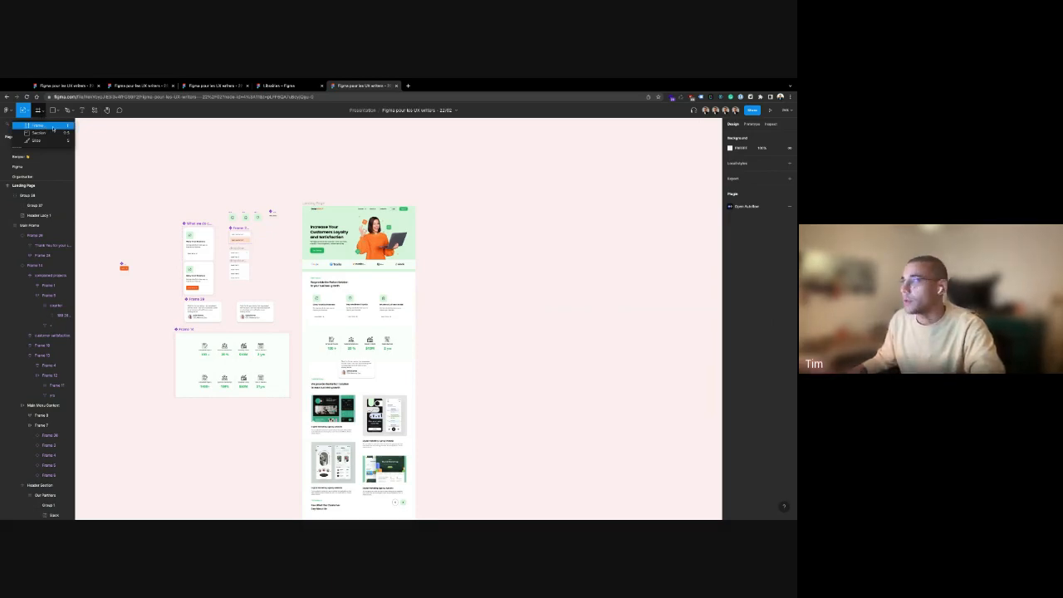
Draw a new empty frame to the right of the landing page
left_click(45, 126)
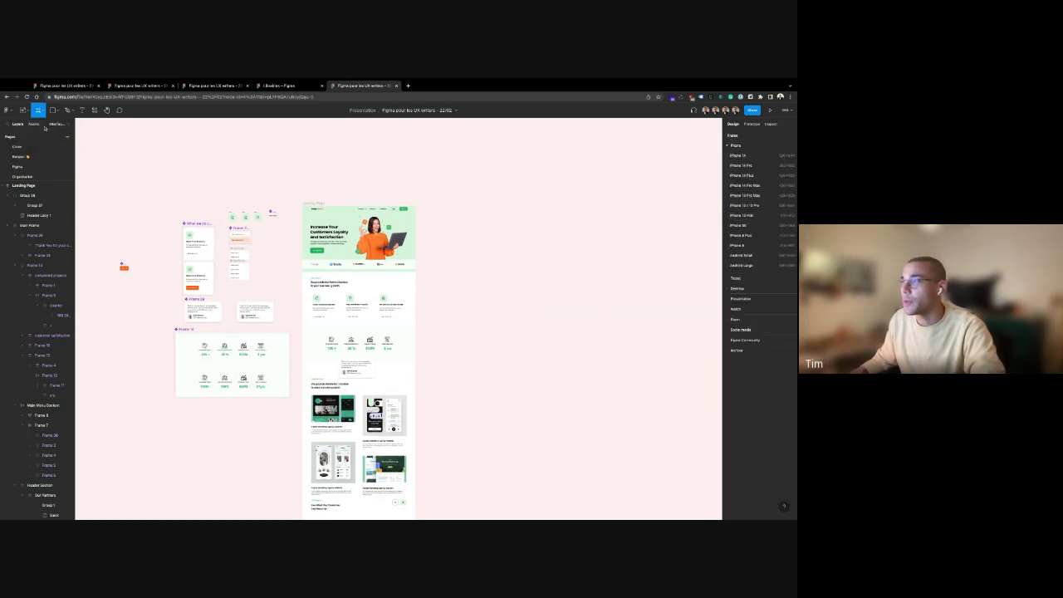
scroll(518, 207, "right", 5)
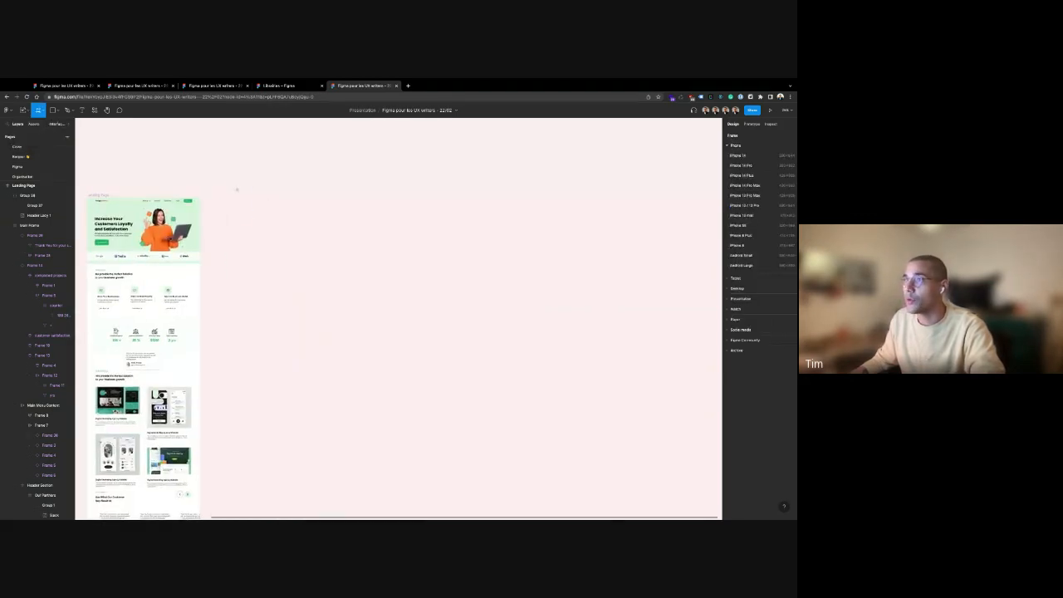
left_click_drag(236, 190, 396, 421)
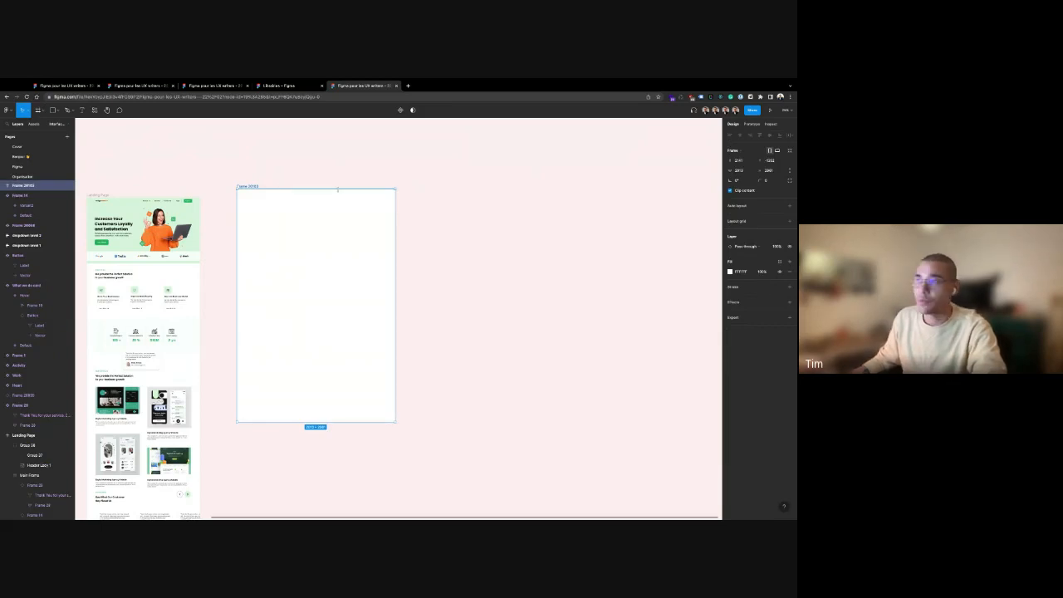
left_click(288, 174)
left_click(250, 187)
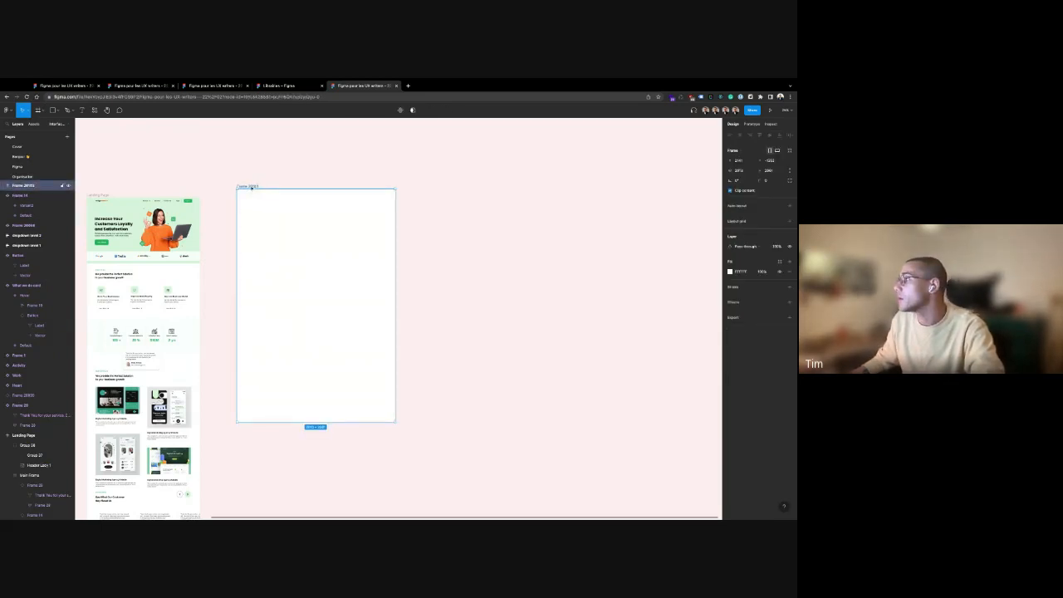
Resize the new frame to the MacBook Air preset, then to iPhone 14
left_click(753, 154)
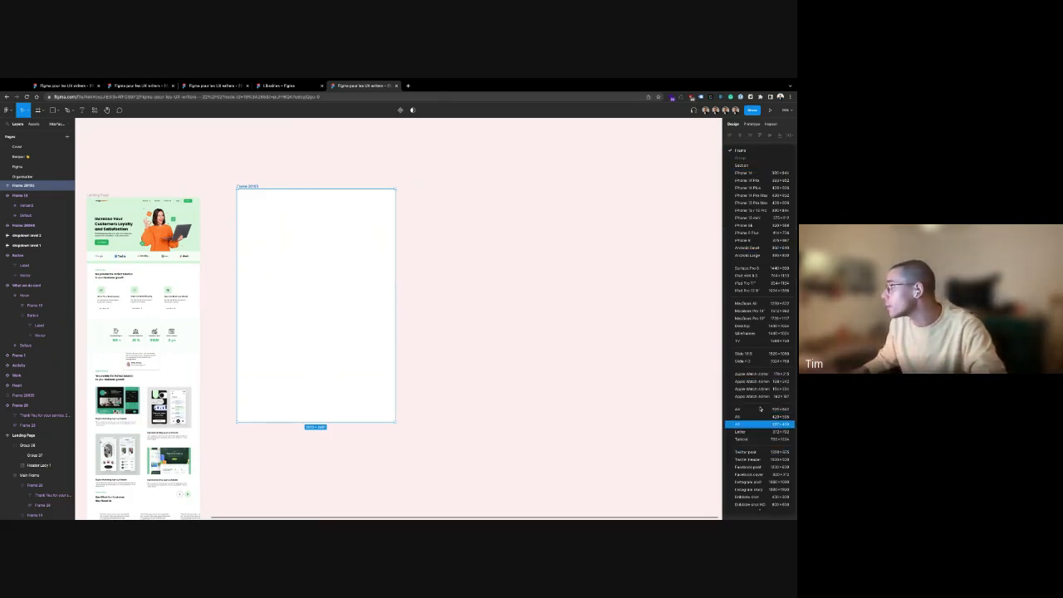
left_click(755, 305)
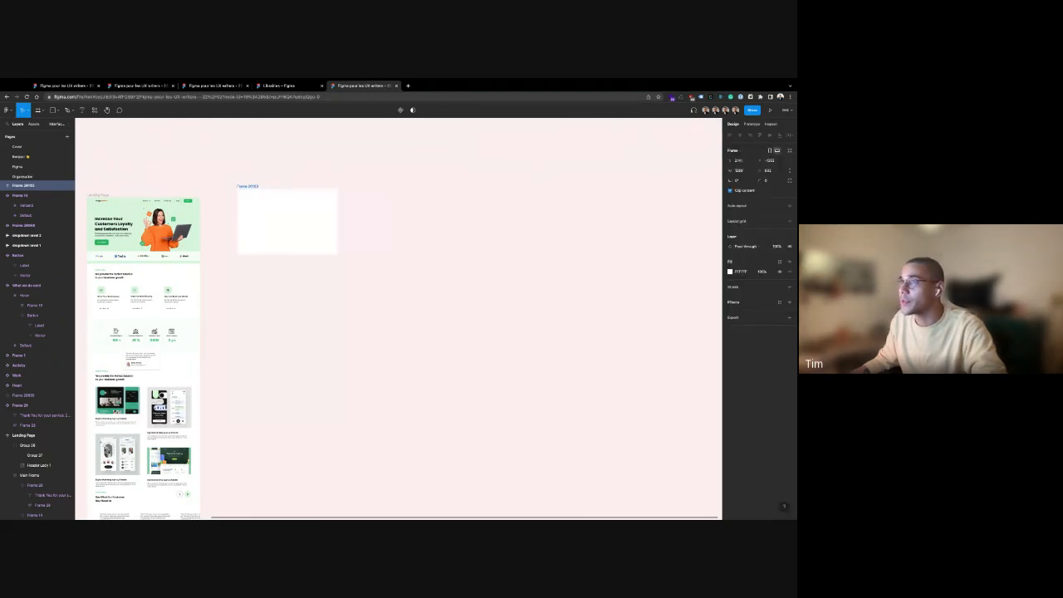
left_click(593, 265)
scroll(432, 244, "up", 2)
scroll(272, 230, "up", 4)
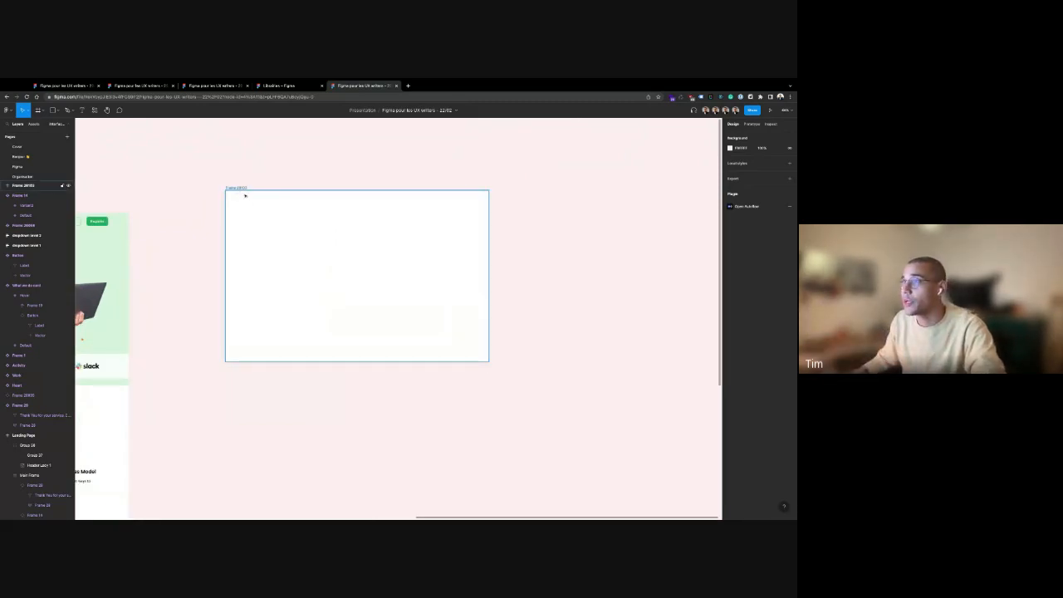
left_click(239, 189)
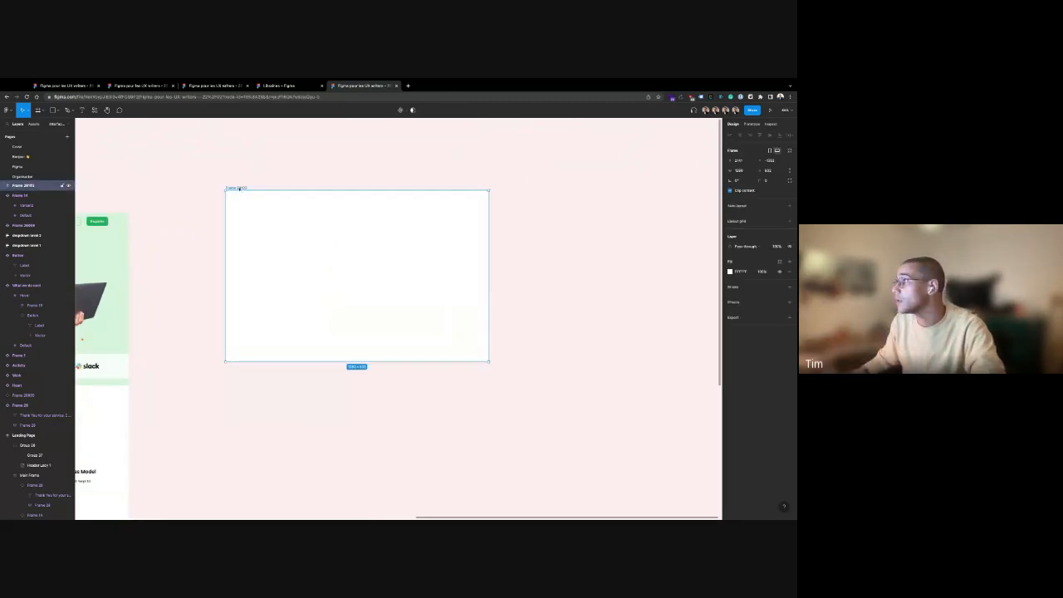
left_click(735, 151)
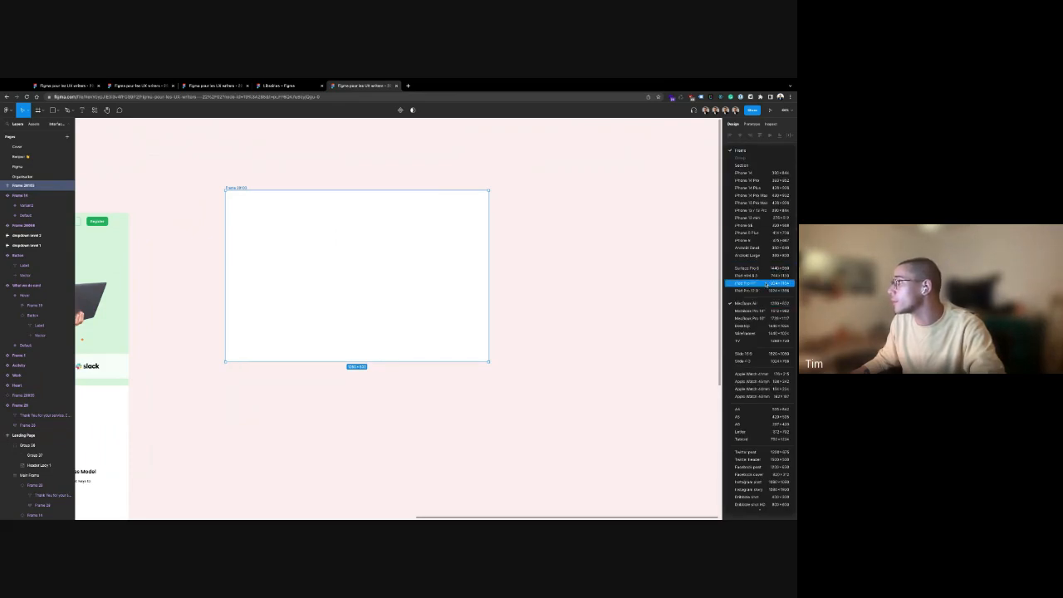
left_click(757, 173)
left_click(496, 230)
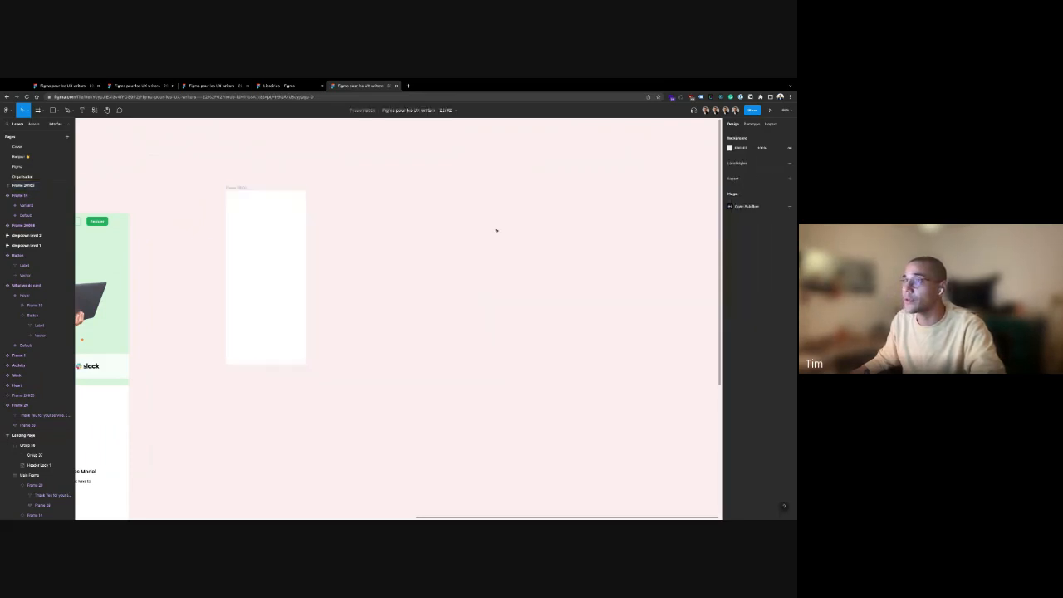
scroll(474, 254, "left", 2)
scroll(474, 254, "up", 1)
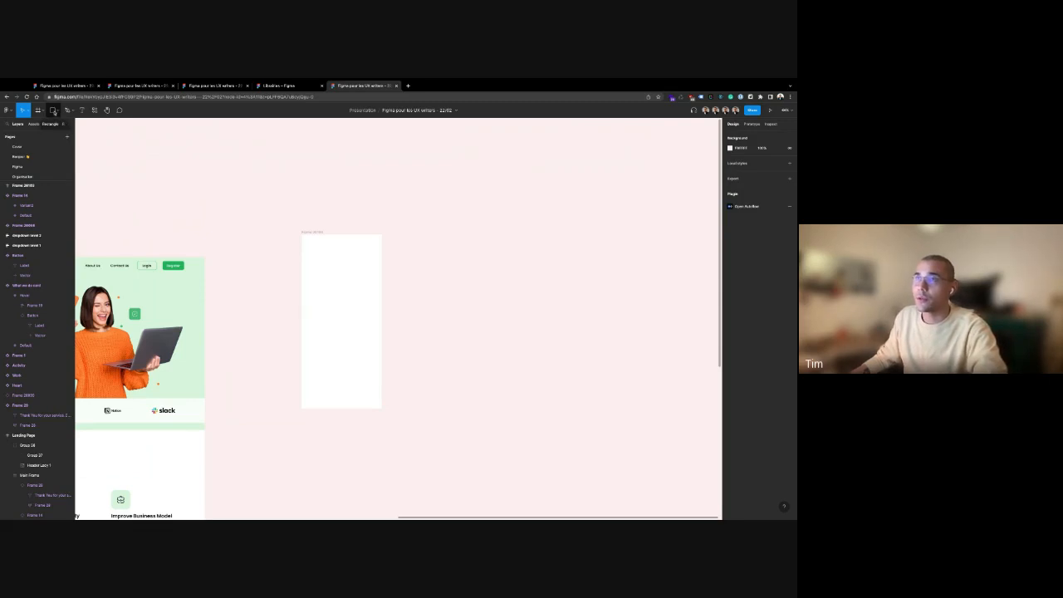
Look through the shape and Pen/Pencil tool options, ending on the Pencil
left_click(55, 111)
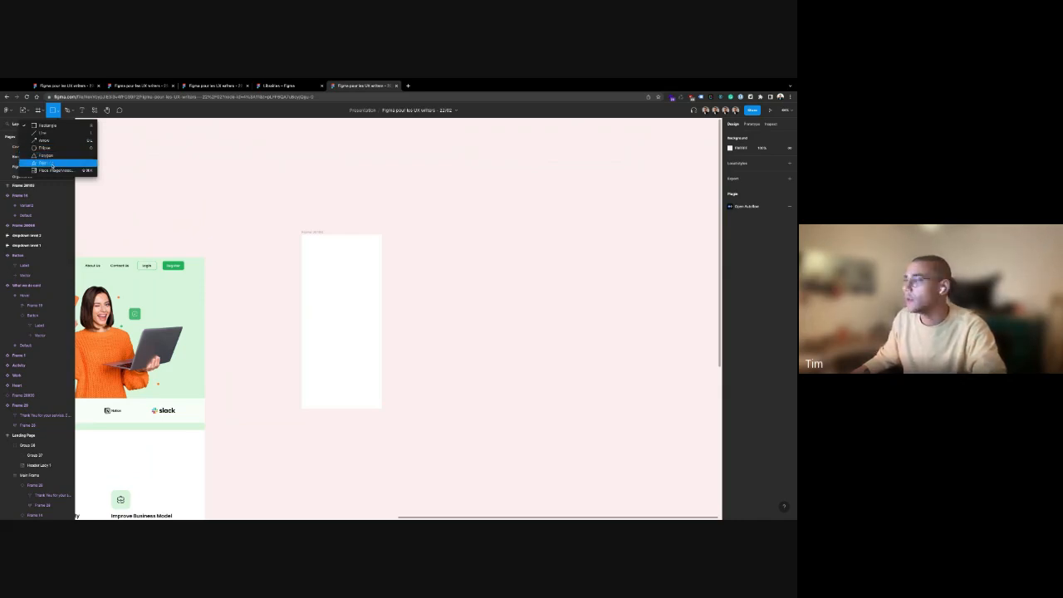
left_click(68, 110)
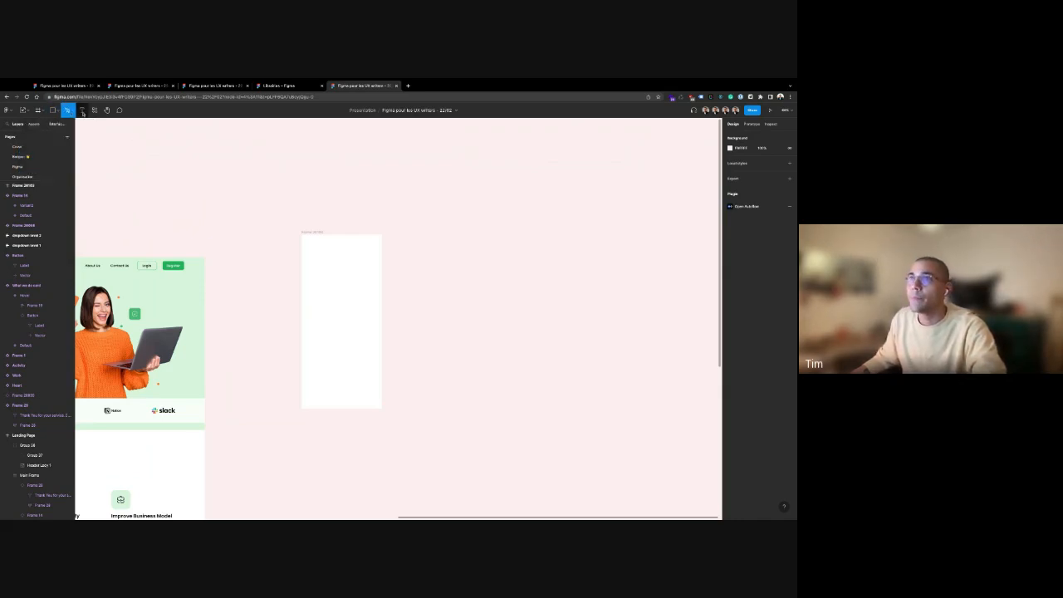
left_click(75, 110)
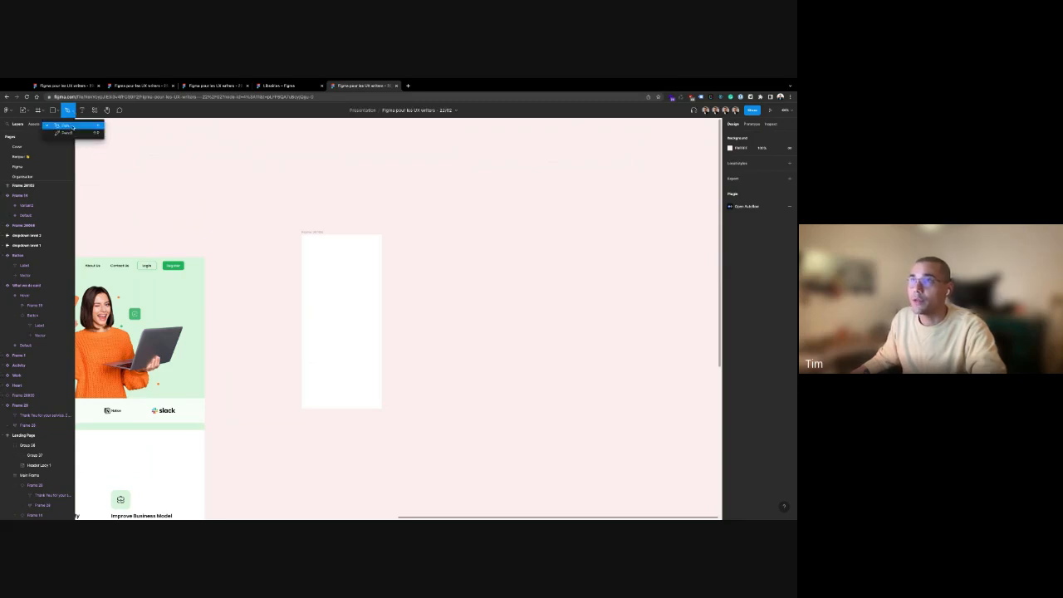
left_click(69, 133)
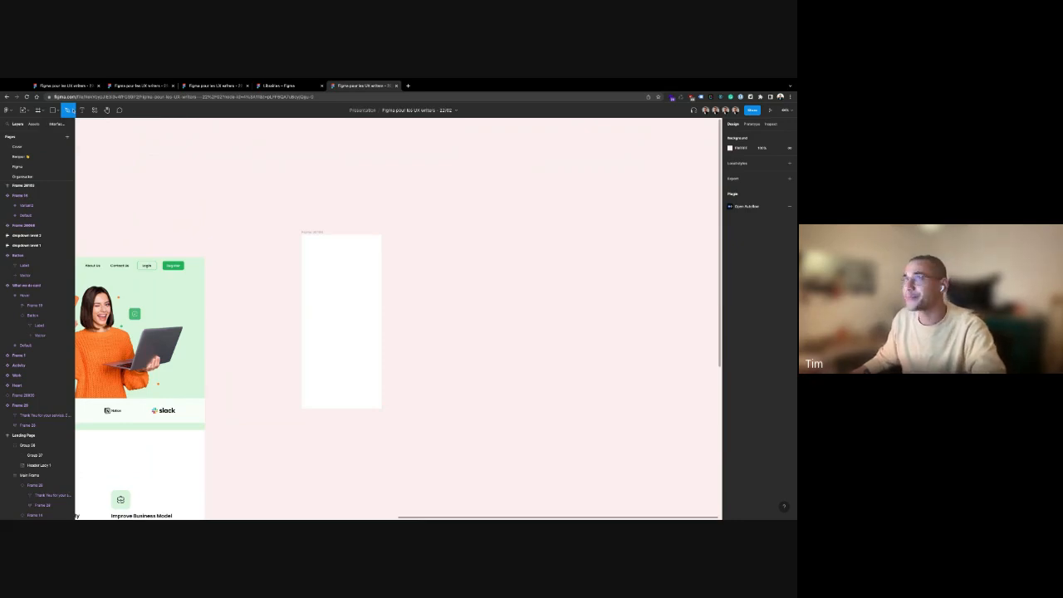
Add a text layer reading 'fdsfdsfd' above the landing page
left_click(82, 111)
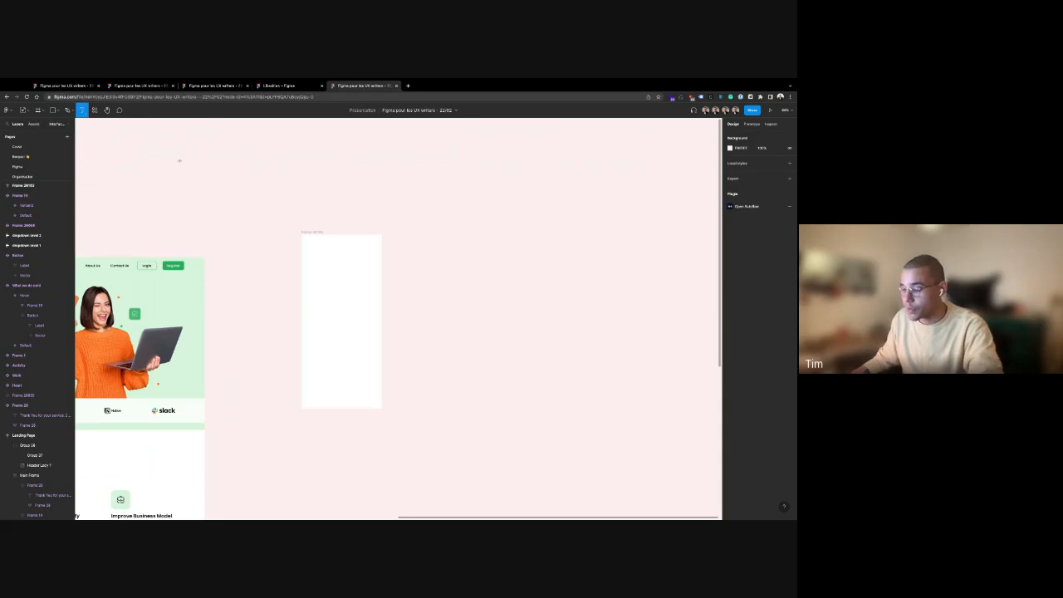
left_click(194, 172)
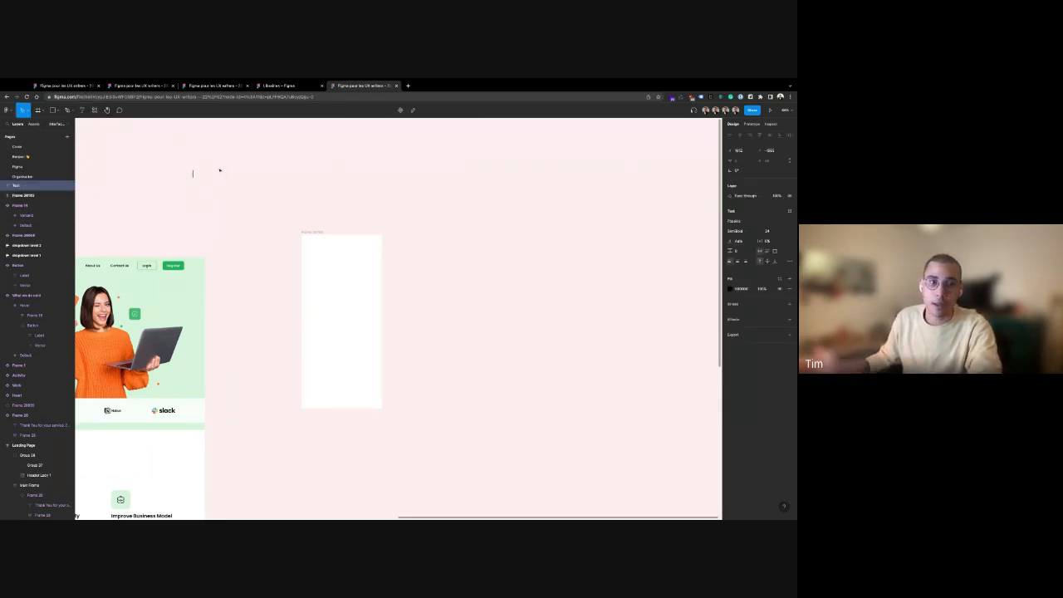
type("fdsfdsfd")
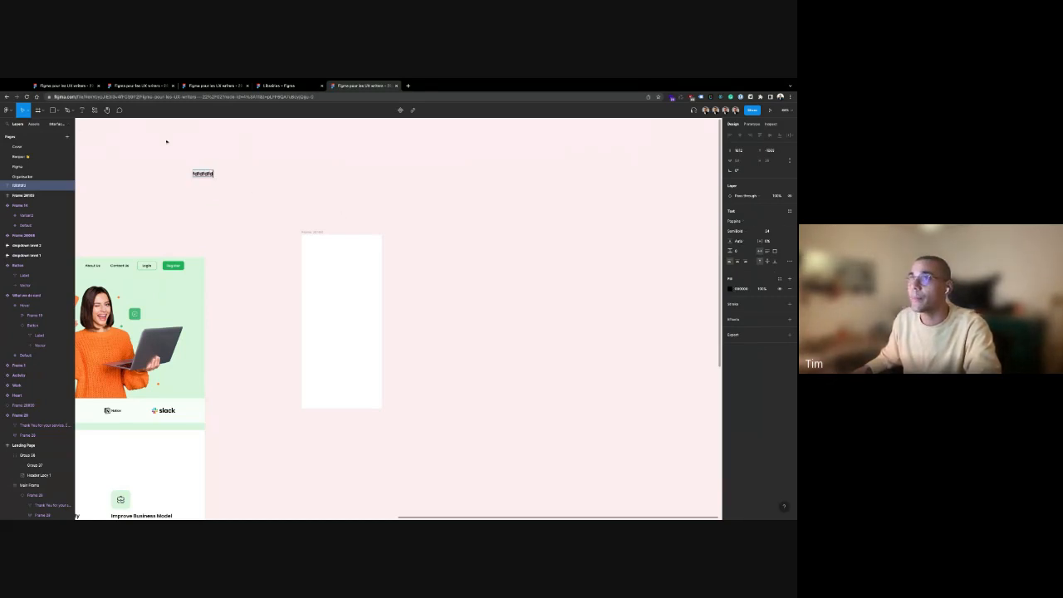
key("Escape")
key("Escape")
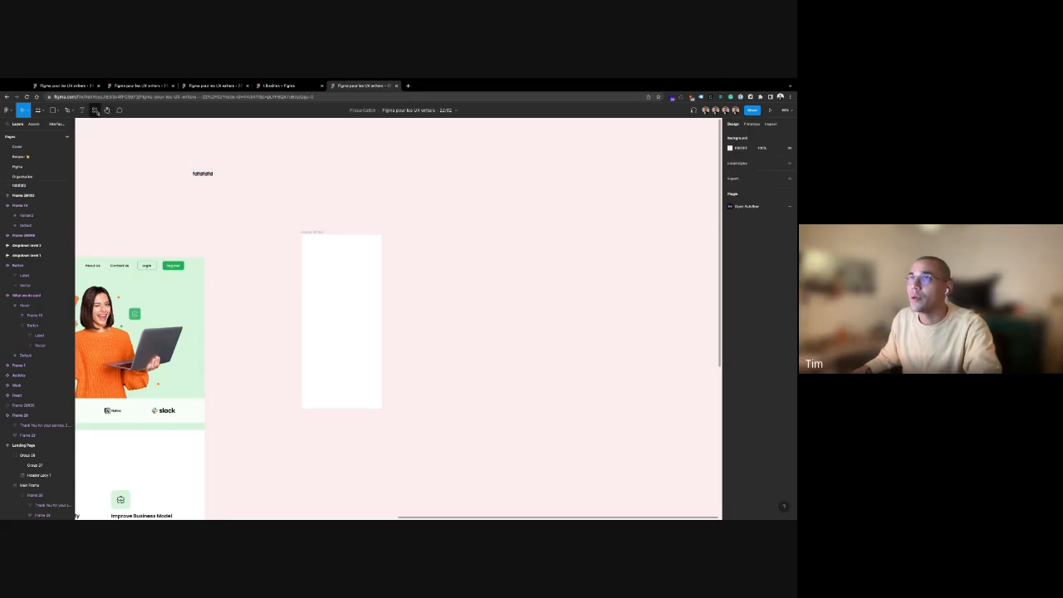
Browse the Components, Plugins and Widgets tabs of the Resources library
left_click(95, 112)
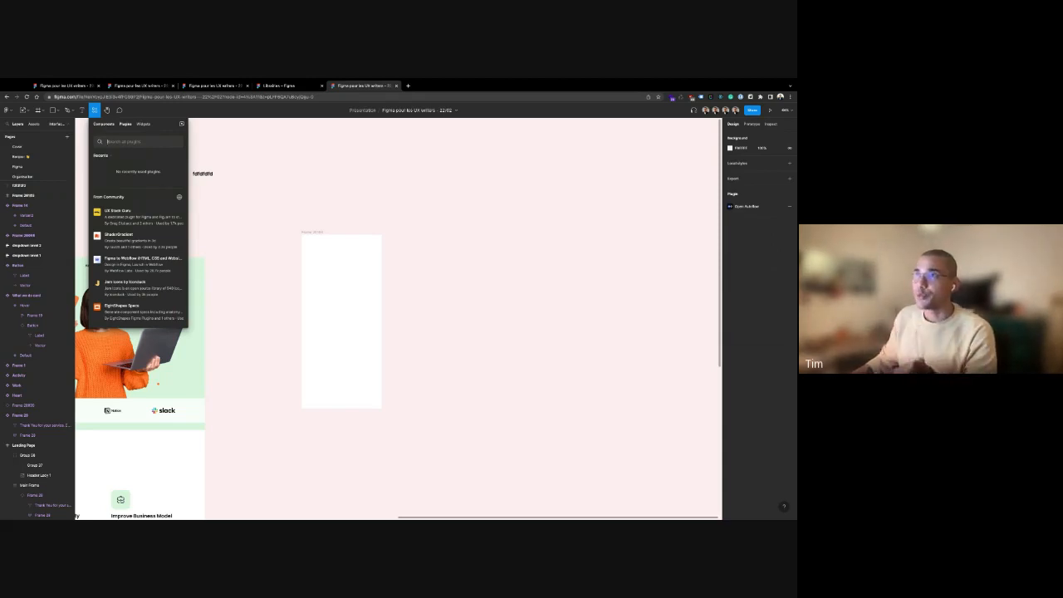
left_click(104, 124)
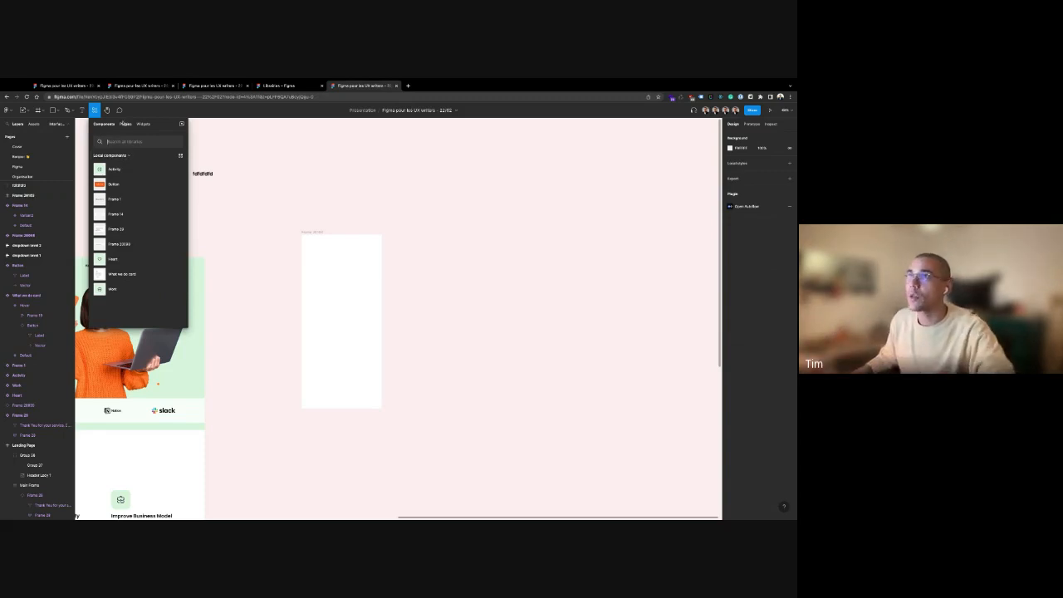
left_click(125, 124)
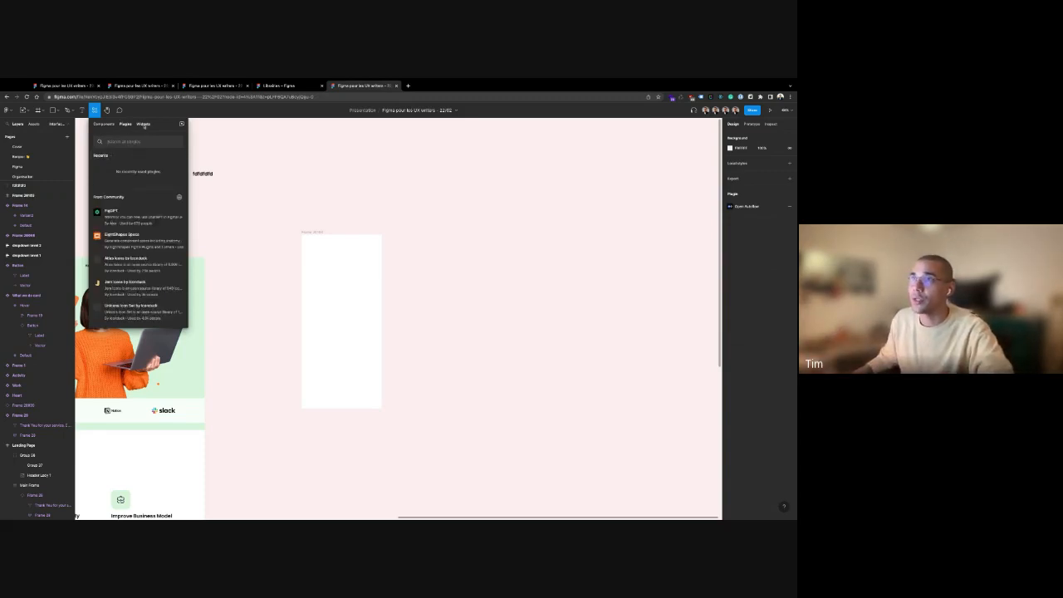
left_click(143, 123)
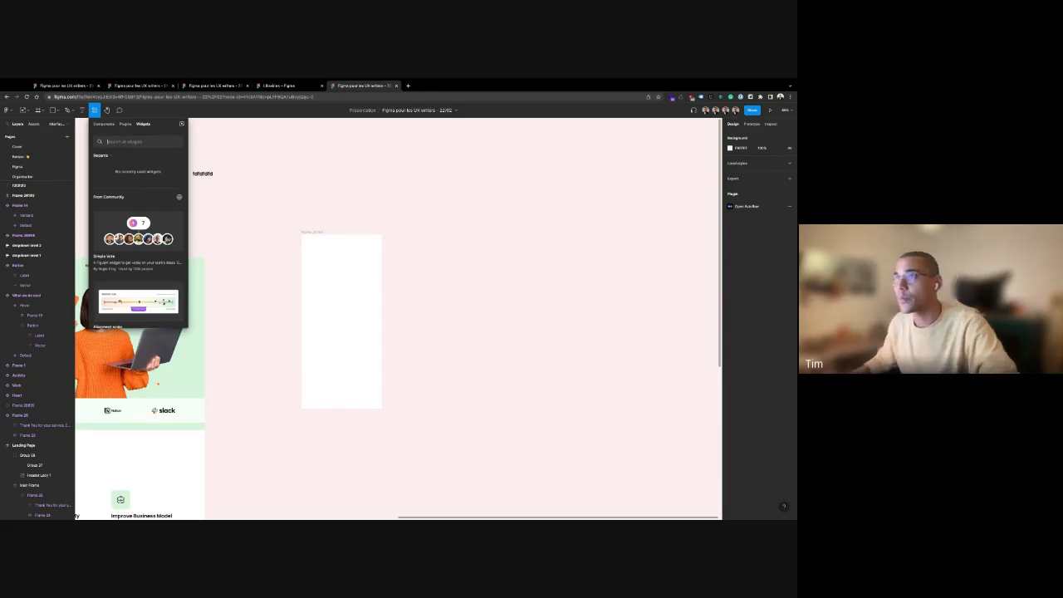
left_click(126, 125)
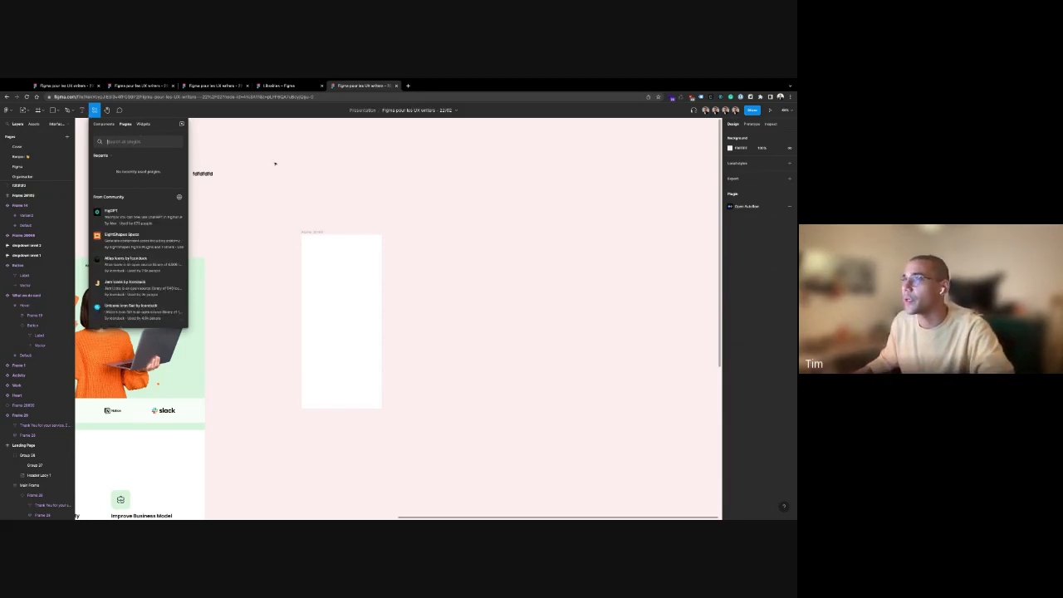
Close Resources and delete the 'fdsfdsfd' placeholder text
left_click(274, 163)
left_click(202, 174)
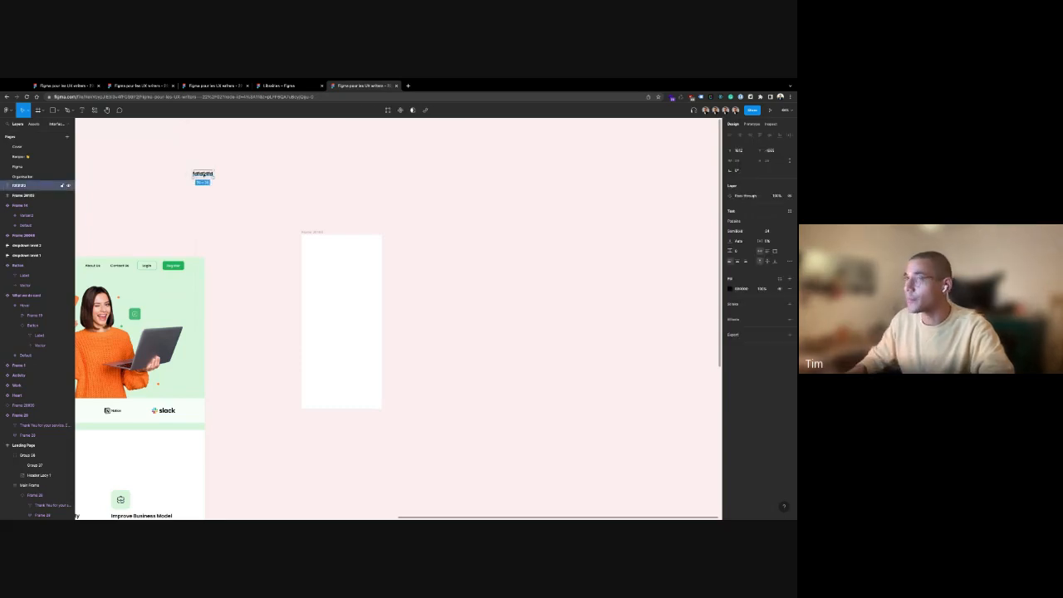
key("Delete")
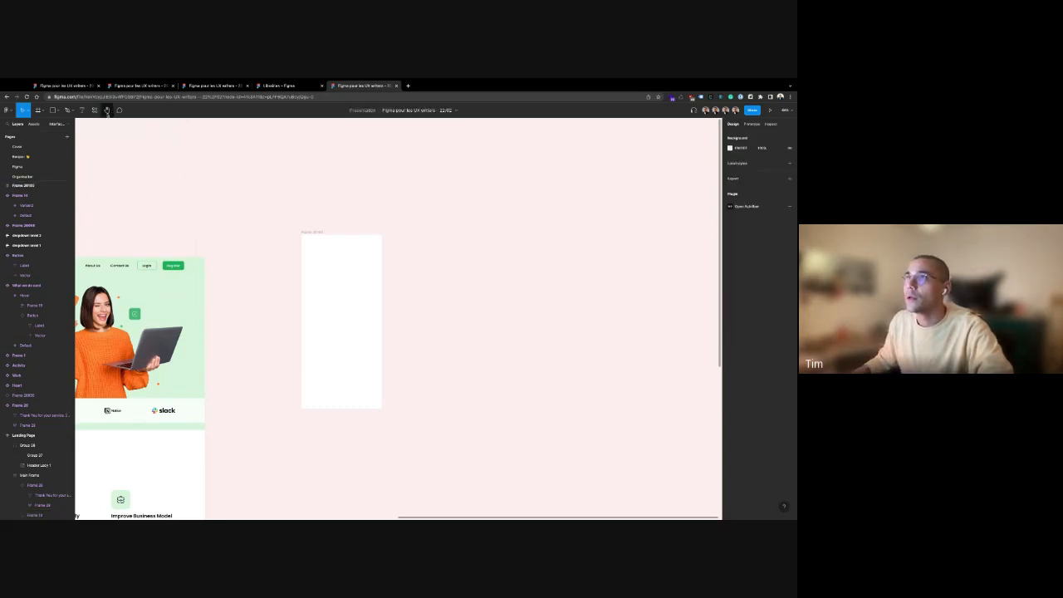
left_click(106, 111)
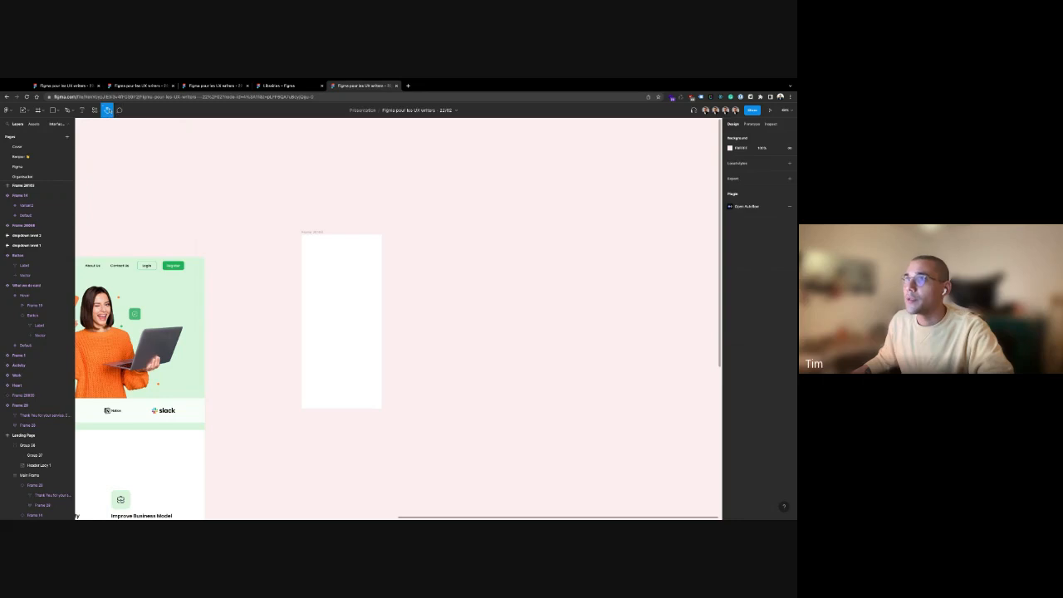
scroll(161, 191, "up", 3)
scroll(161, 191, "left", 5)
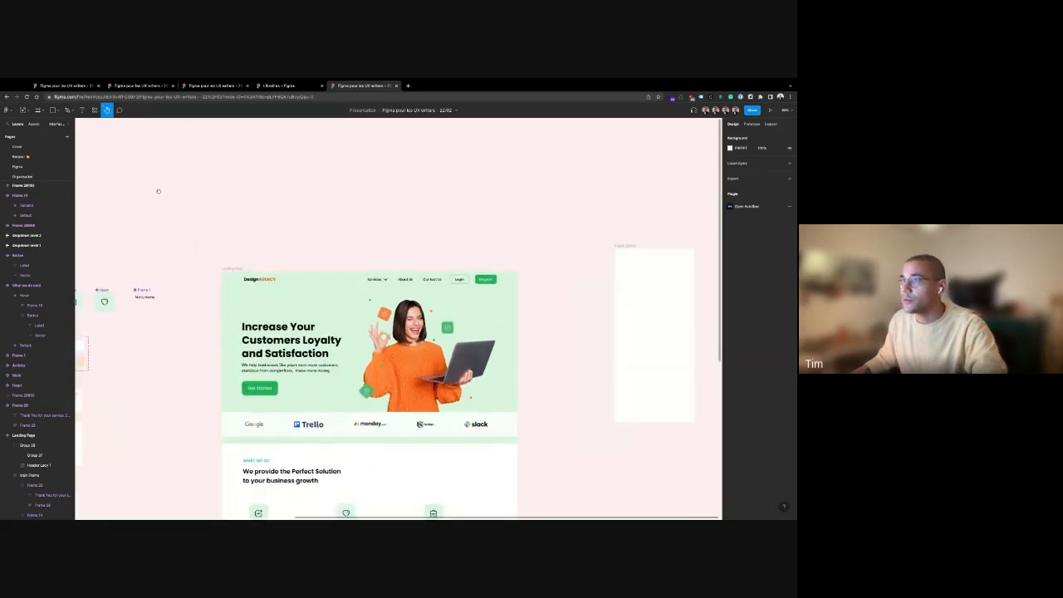
scroll(160, 191, "down", 3)
scroll(158, 190, "left", 5)
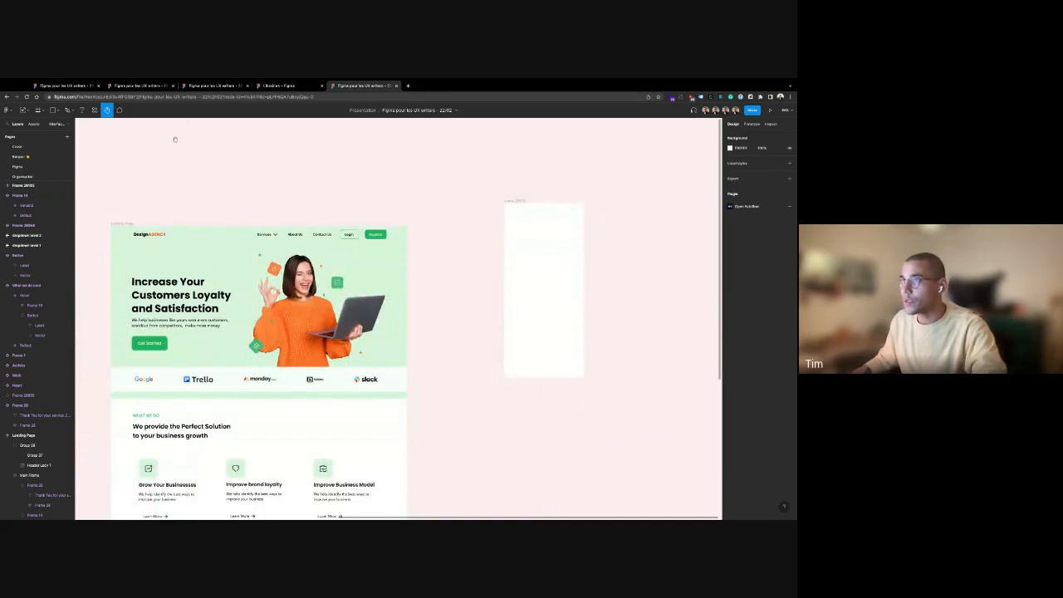
key("v")
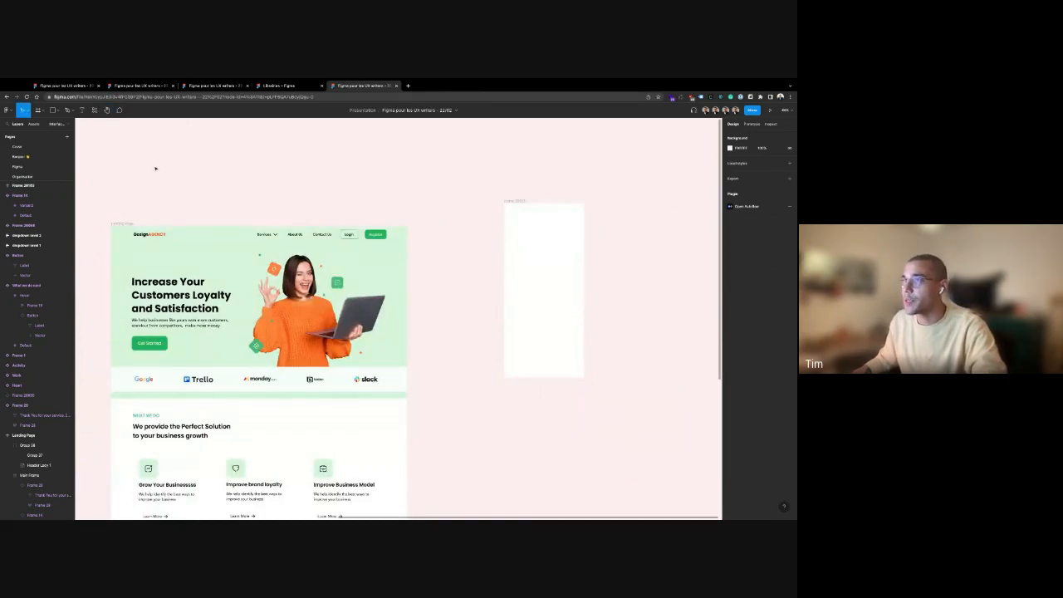
scroll(154, 169, "down", 5)
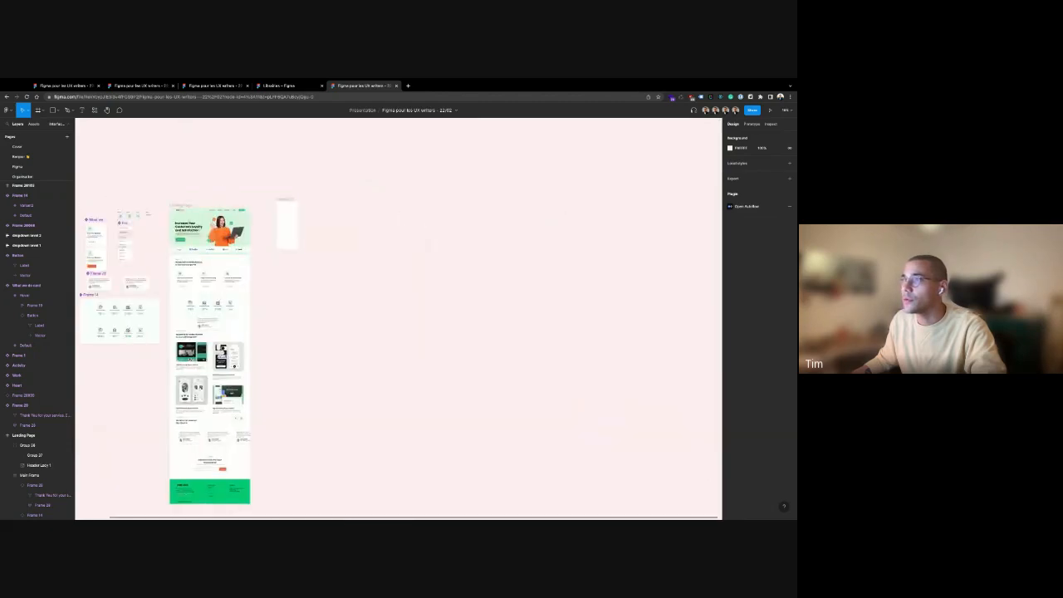
scroll(399, 316, "left", 3)
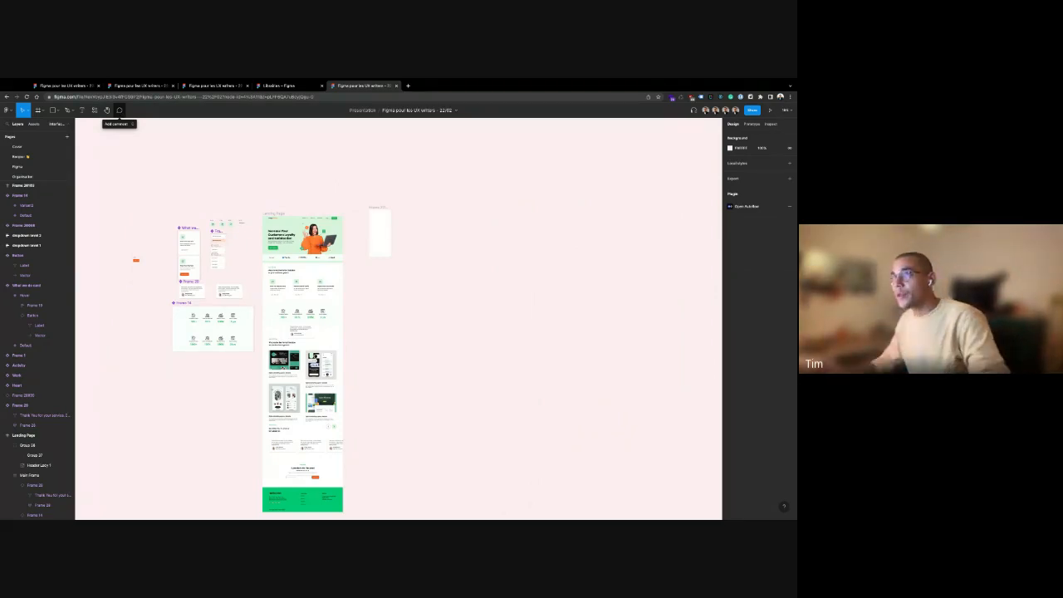
Post the comment 'Lower the font size' on the Increase hero headline
left_click(119, 109)
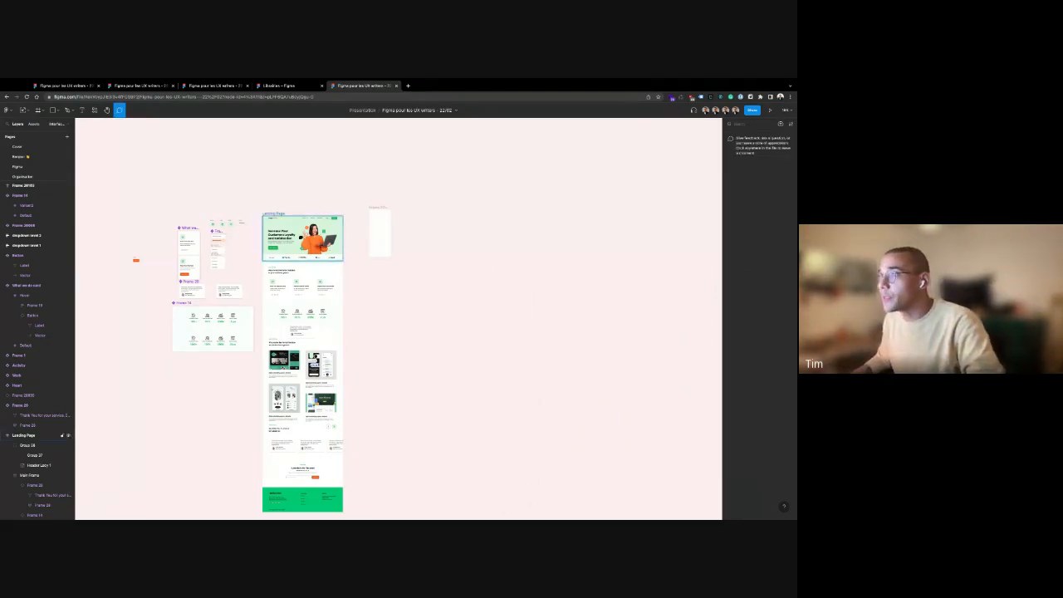
scroll(297, 234, "up", 1)
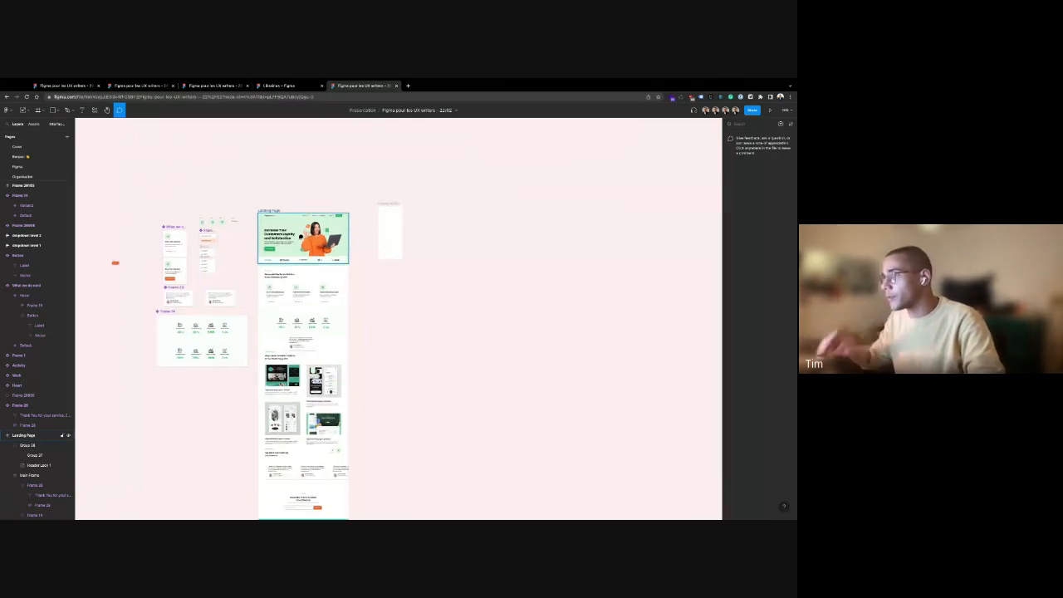
scroll(298, 239, "up", 5)
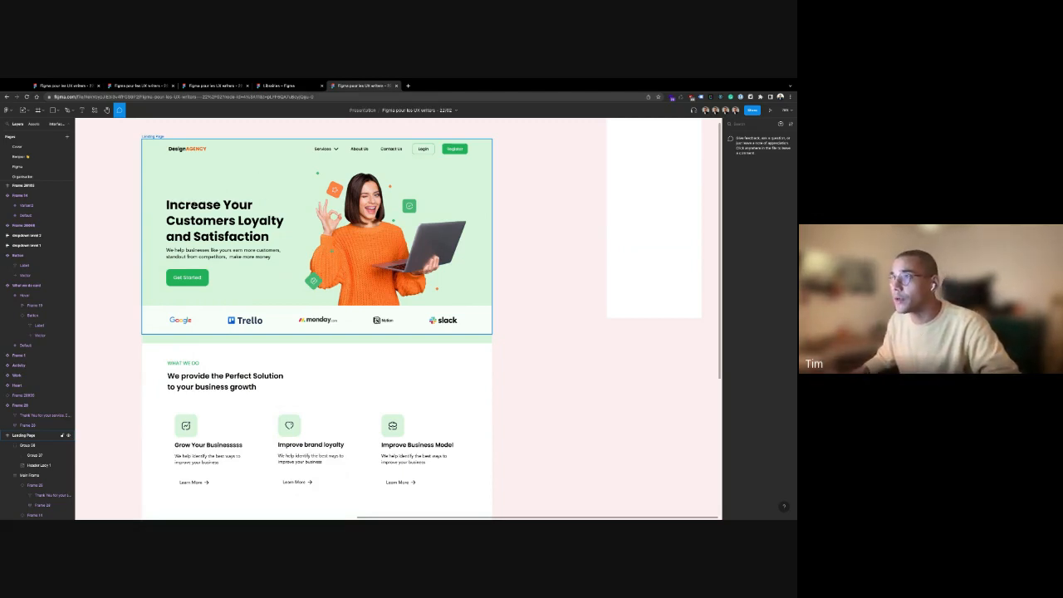
left_click(182, 204)
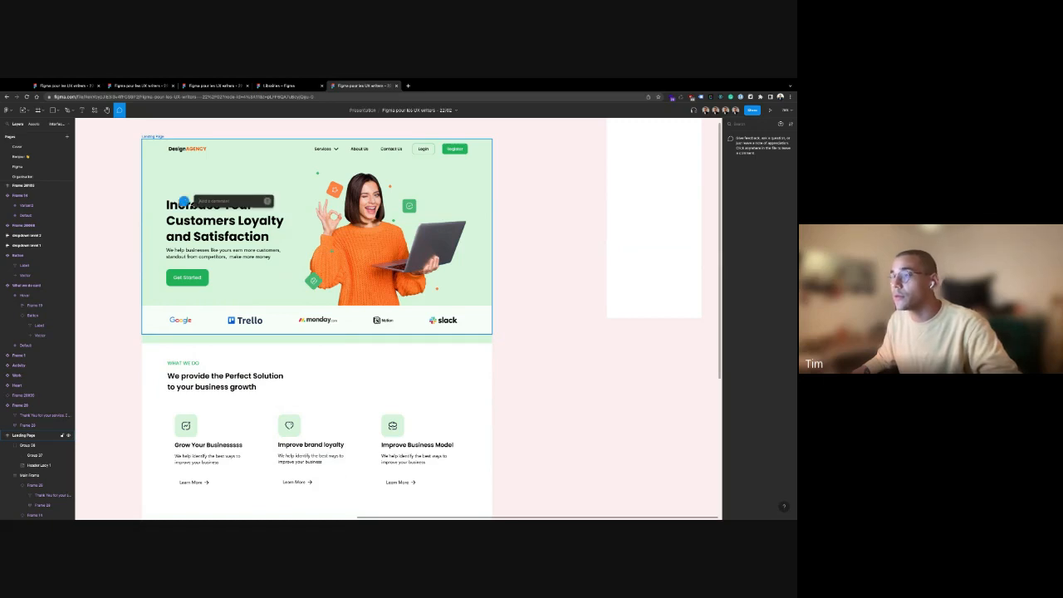
type("Il")
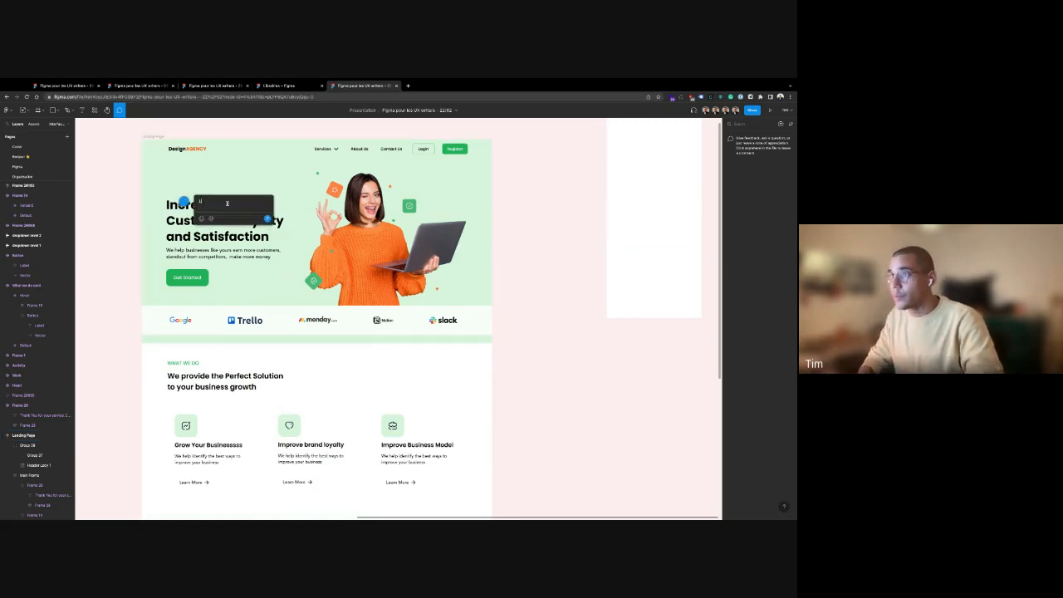
key("BackSpace")
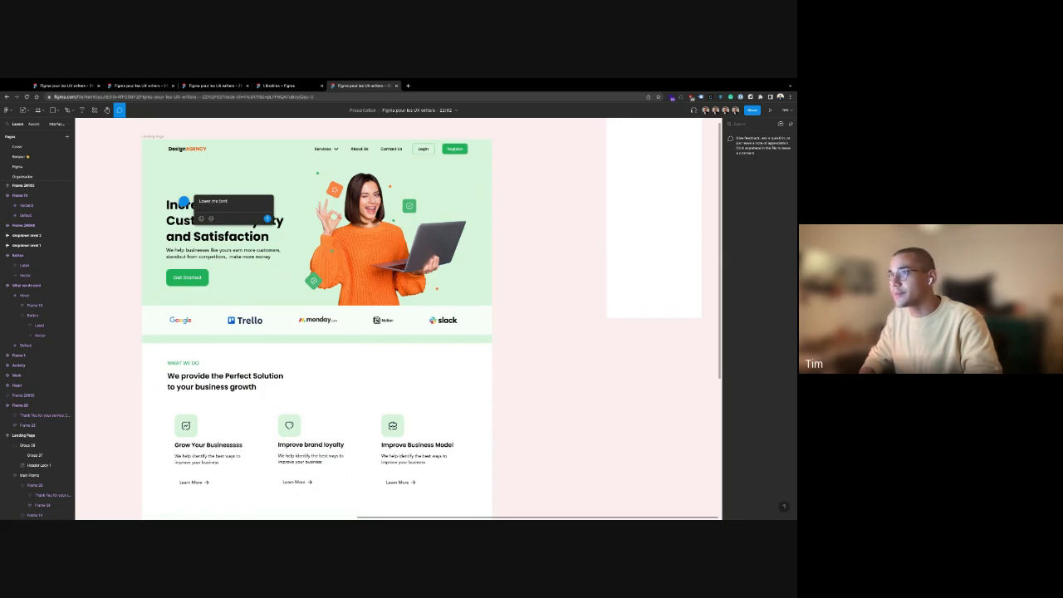
key("Return")
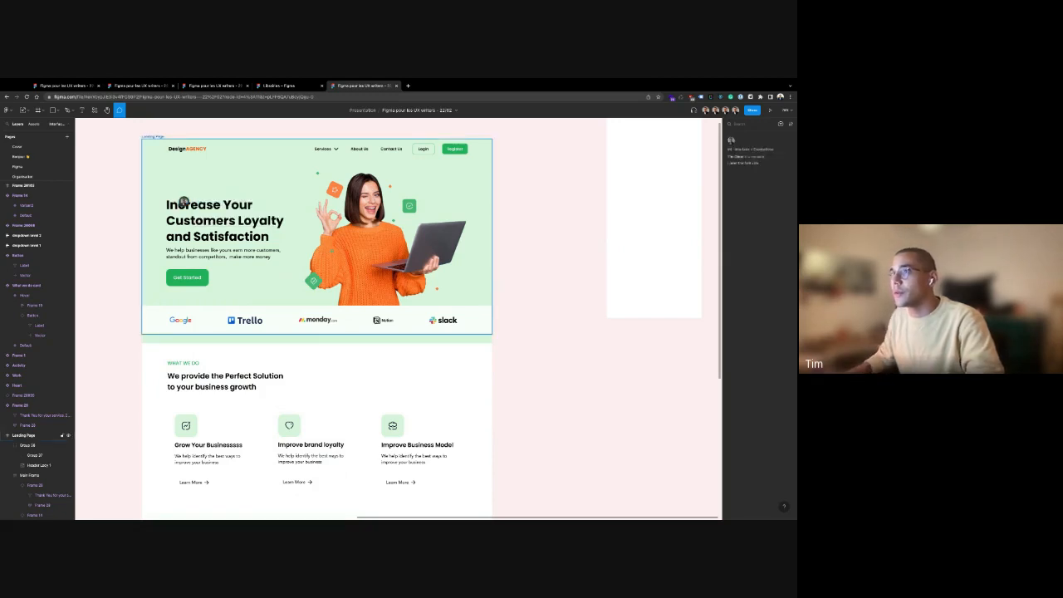
Reply to the thread mentioning a teammate, then resolve it
mouse_move(186, 202)
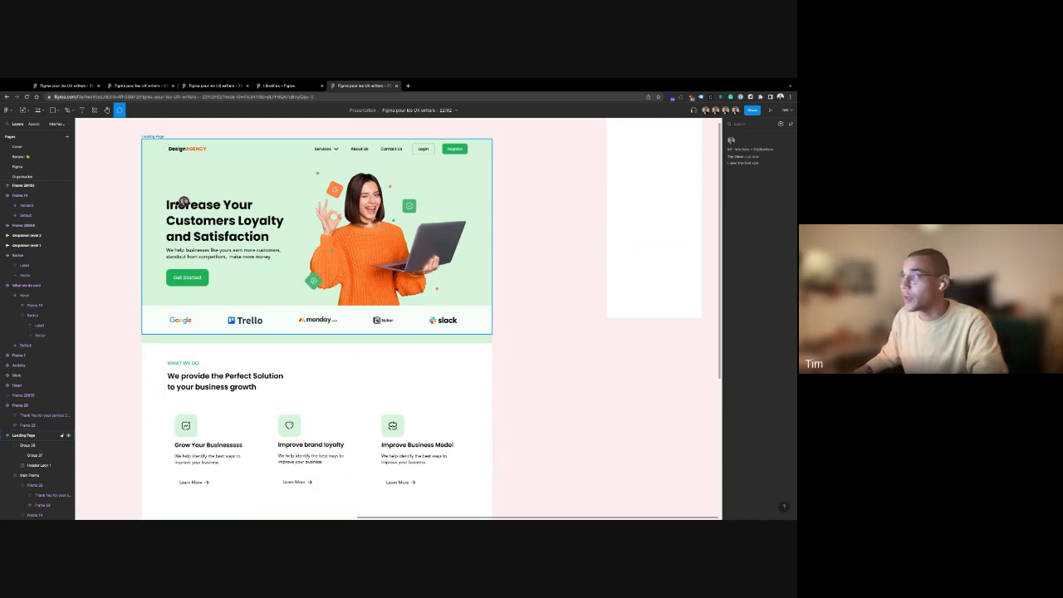
left_click(186, 199)
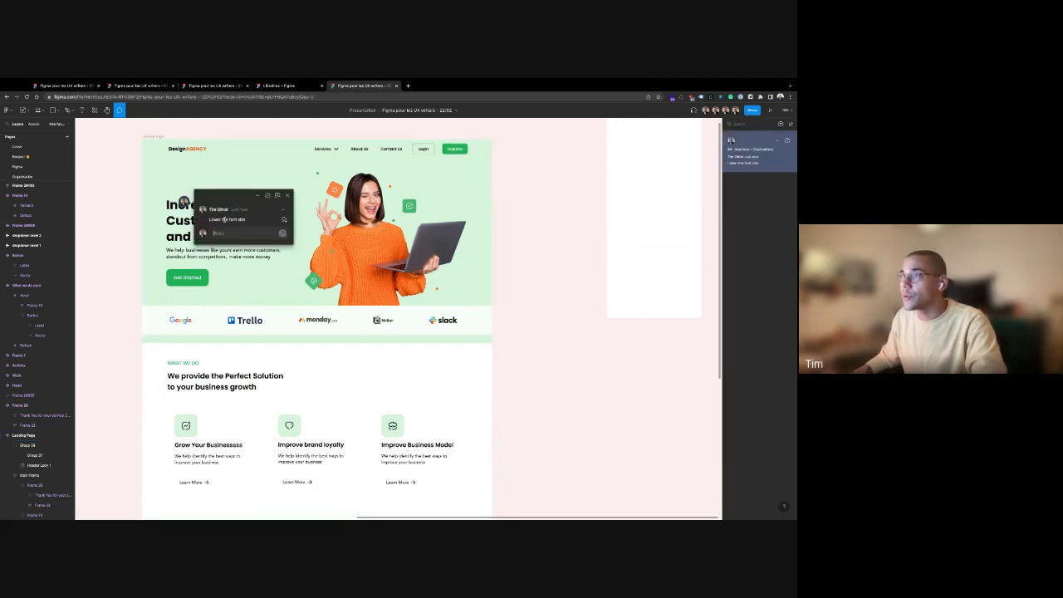
left_click(226, 235)
type("@t")
key("Return")
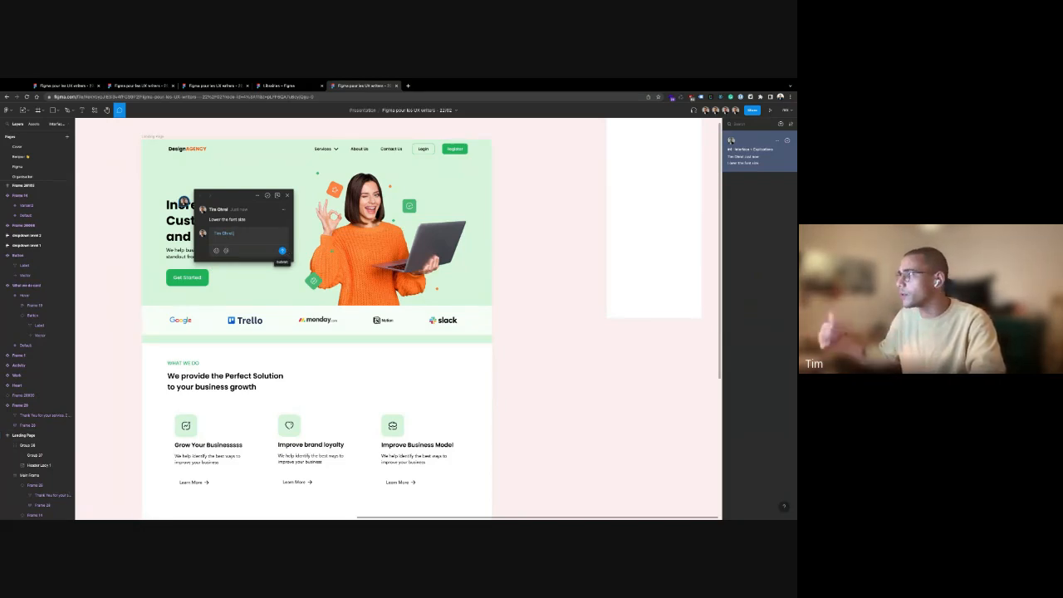
left_click(282, 251)
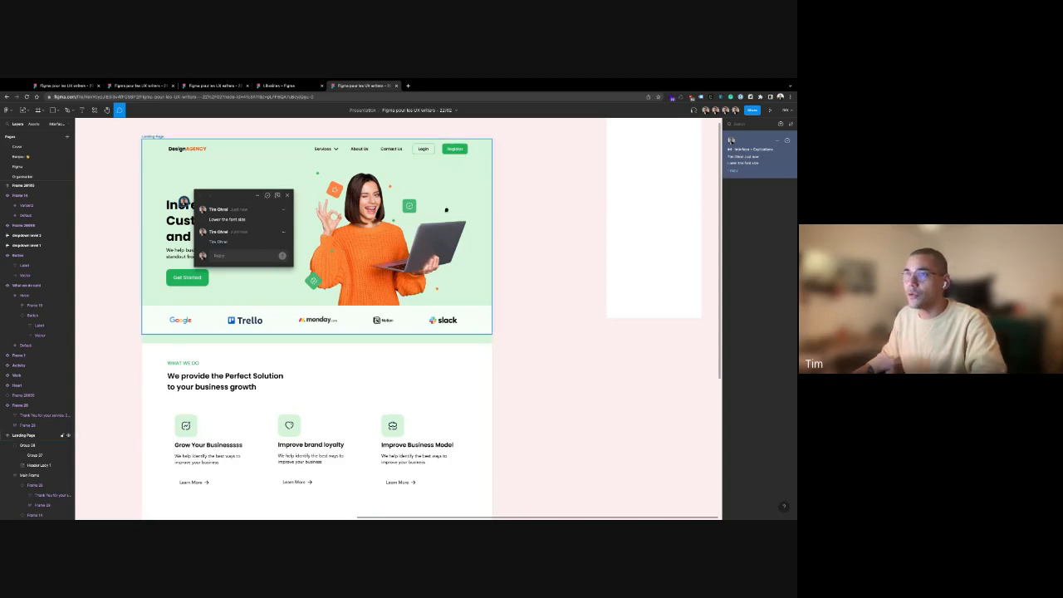
left_click(266, 196)
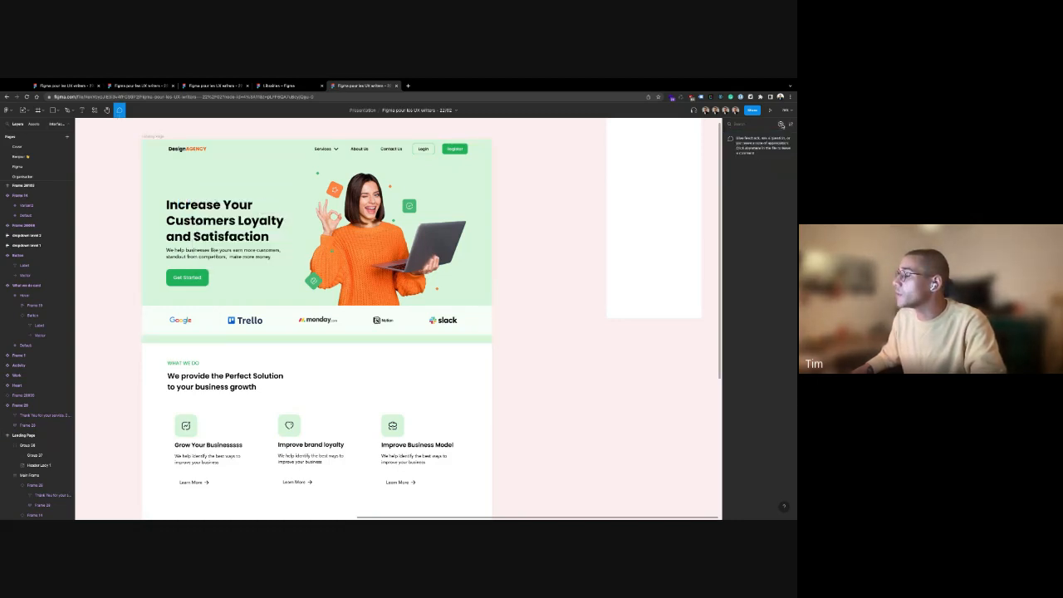
Check the comment display options, cancel a stray comment and return to the Move tool
left_click(790, 123)
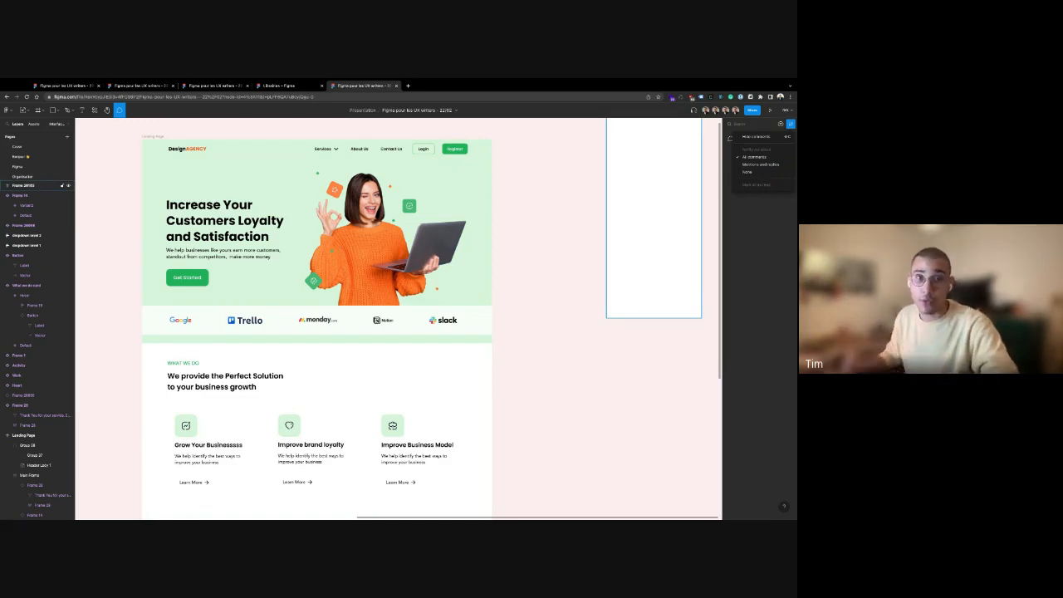
left_click(526, 239)
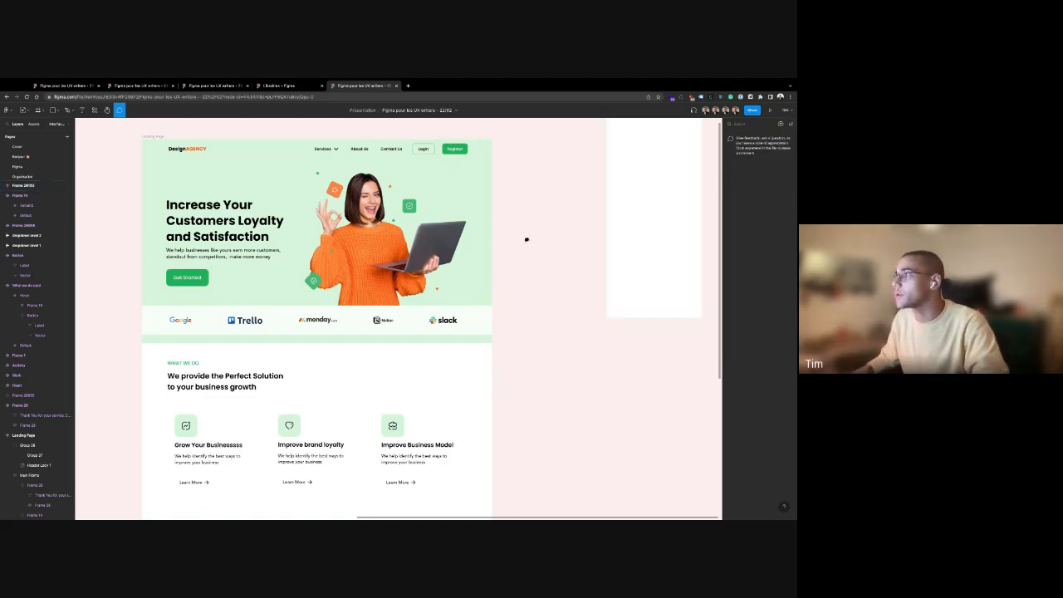
left_click(546, 226)
key("Escape")
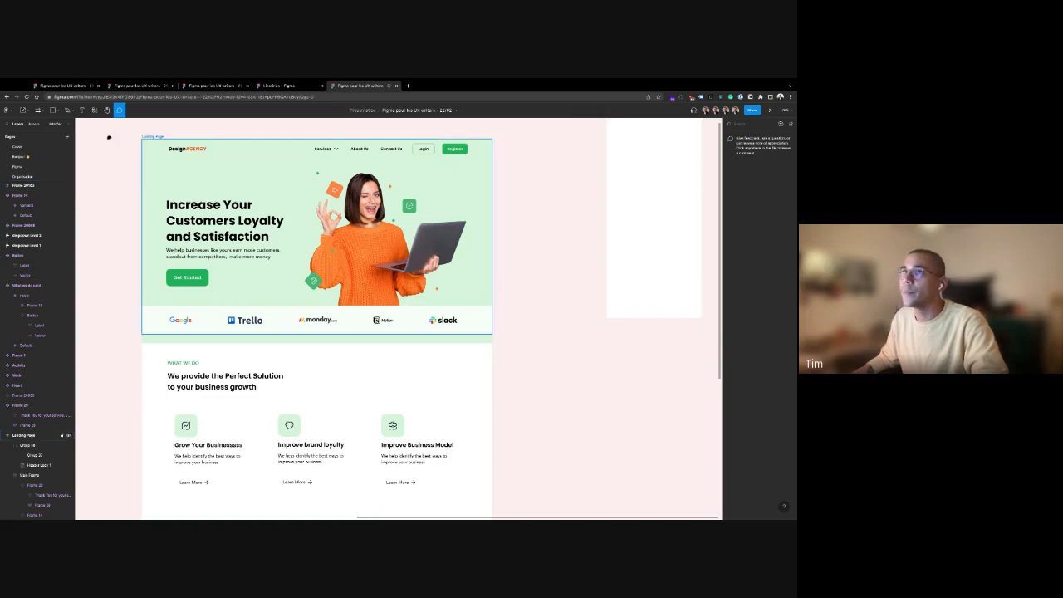
key("Escape")
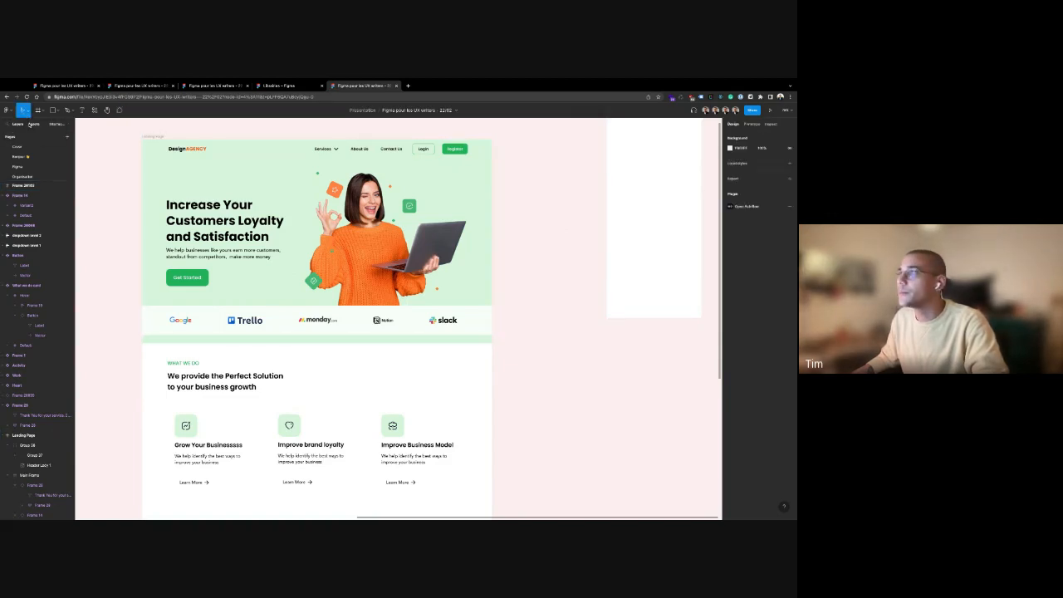
Delete the empty white frame beside the landing page
left_click(640, 191)
key("Delete")
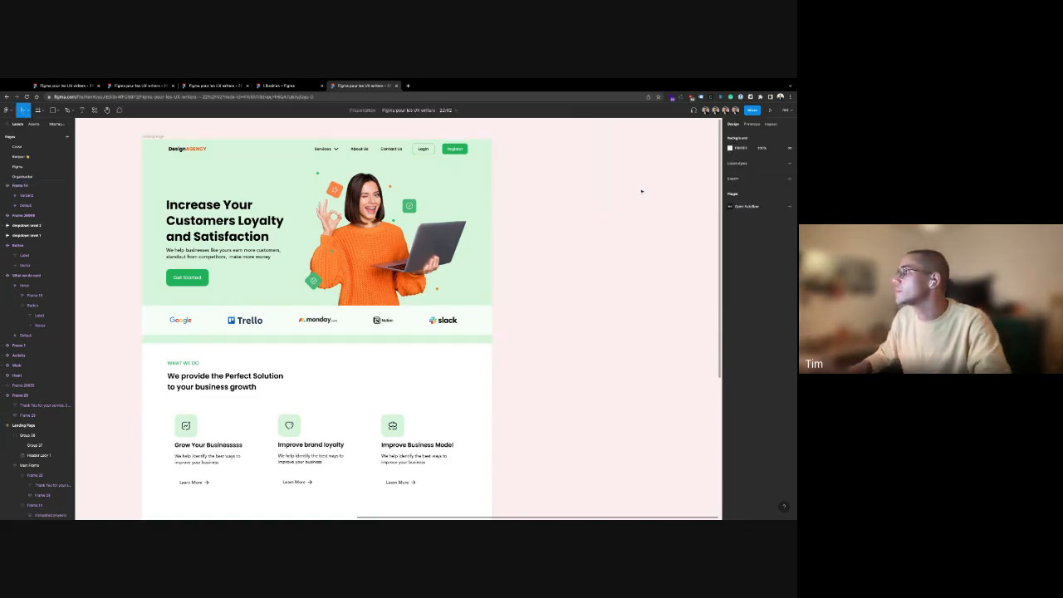
scroll(557, 242, "up", 3)
scroll(553, 244, "down", 5)
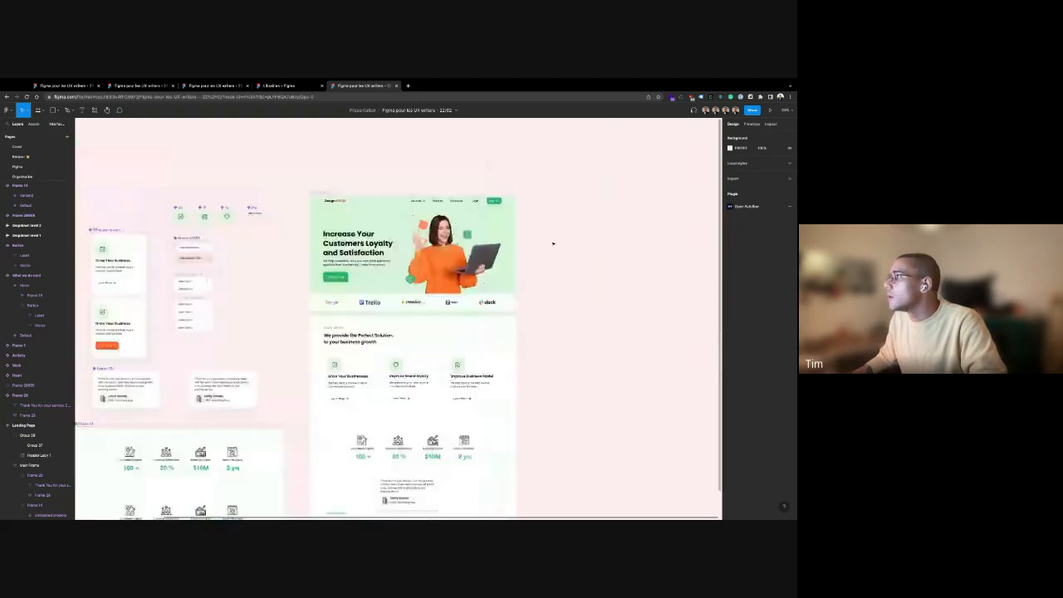
scroll(603, 307, "down", 2)
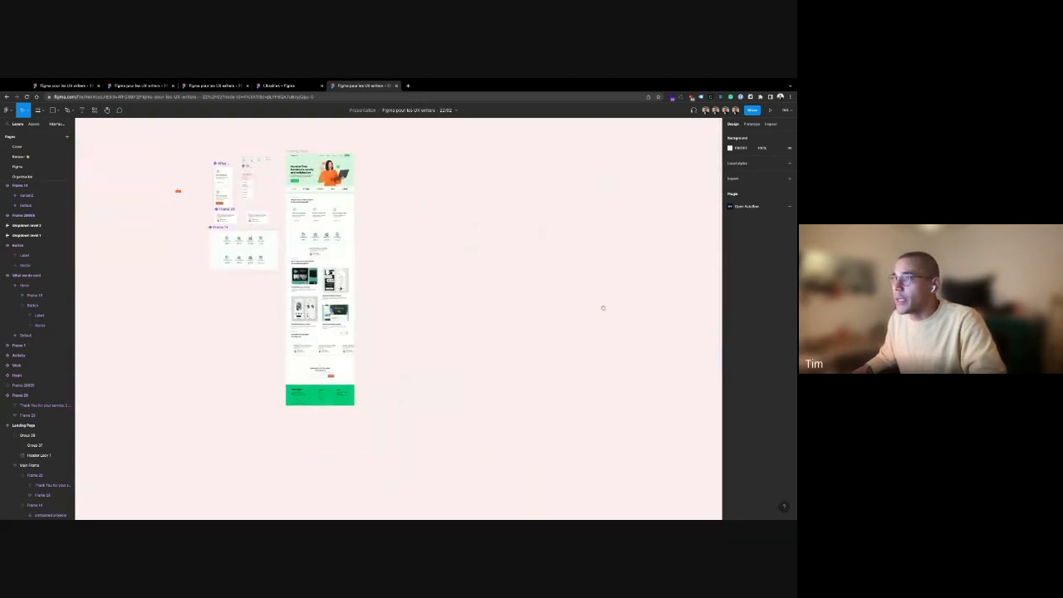
Expand the Pages section to list all of the file's pages
left_click(51, 179)
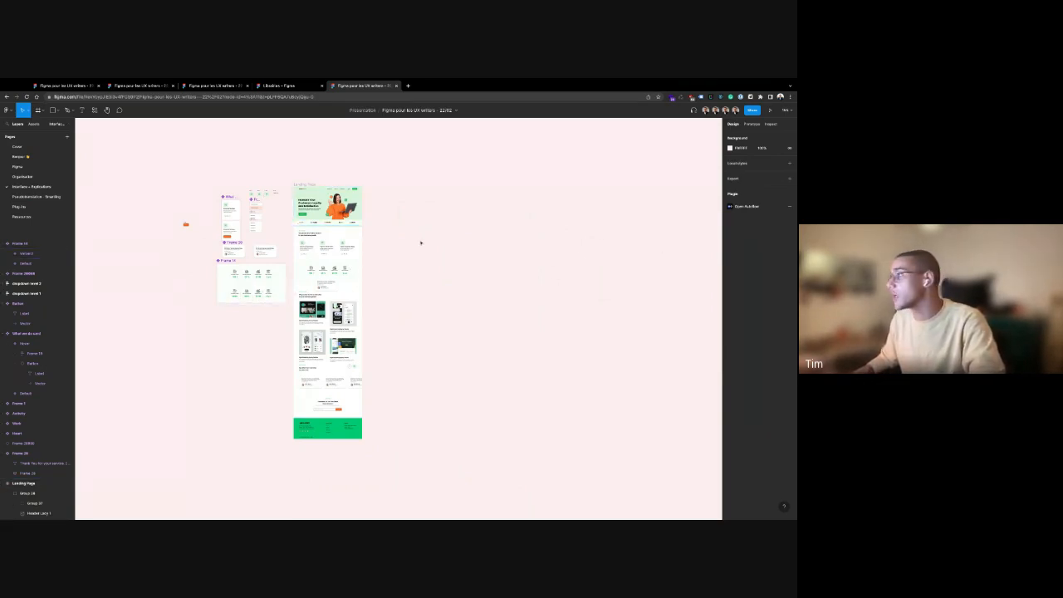
scroll(386, 258, "left", 2)
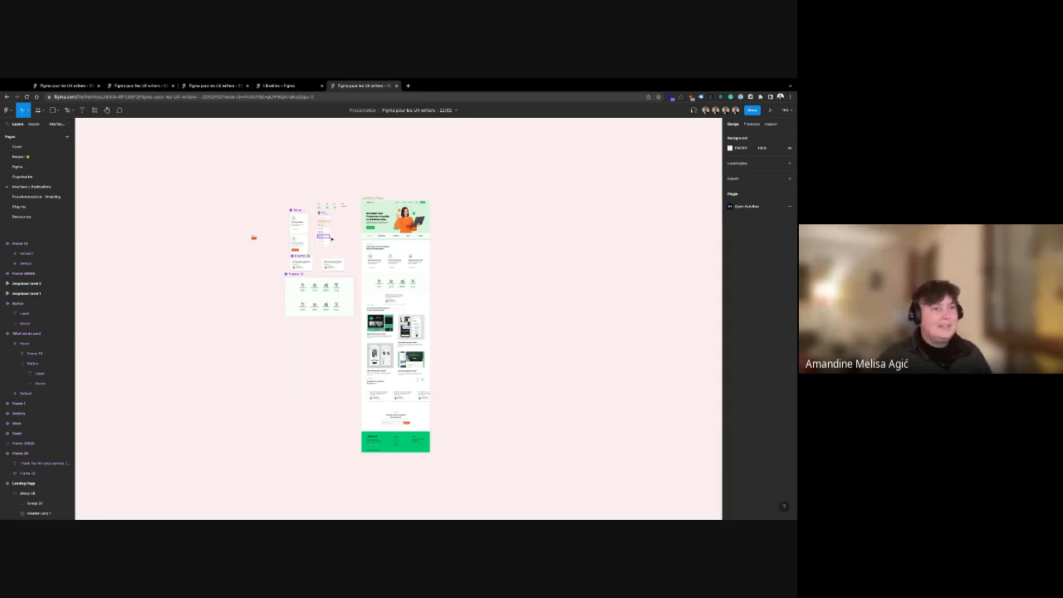
scroll(508, 222, "up", 3)
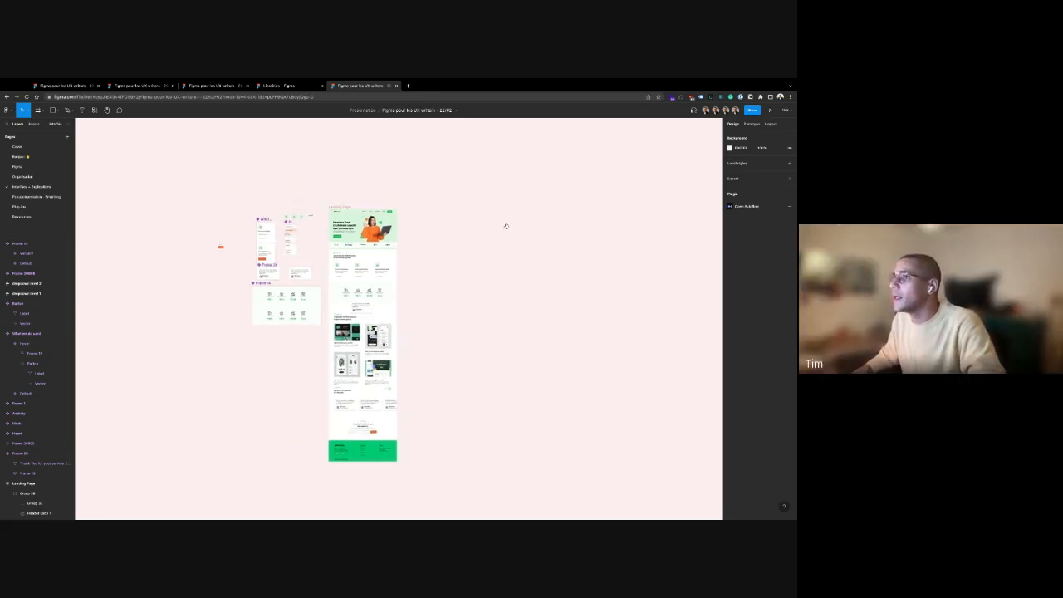
scroll(346, 218, "up", 2)
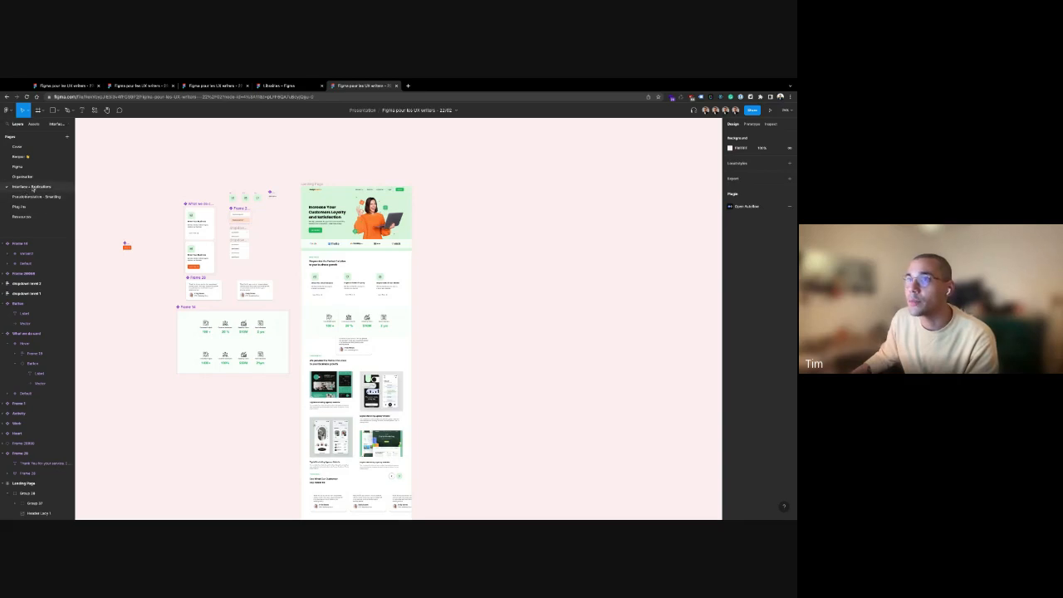
left_click(28, 196)
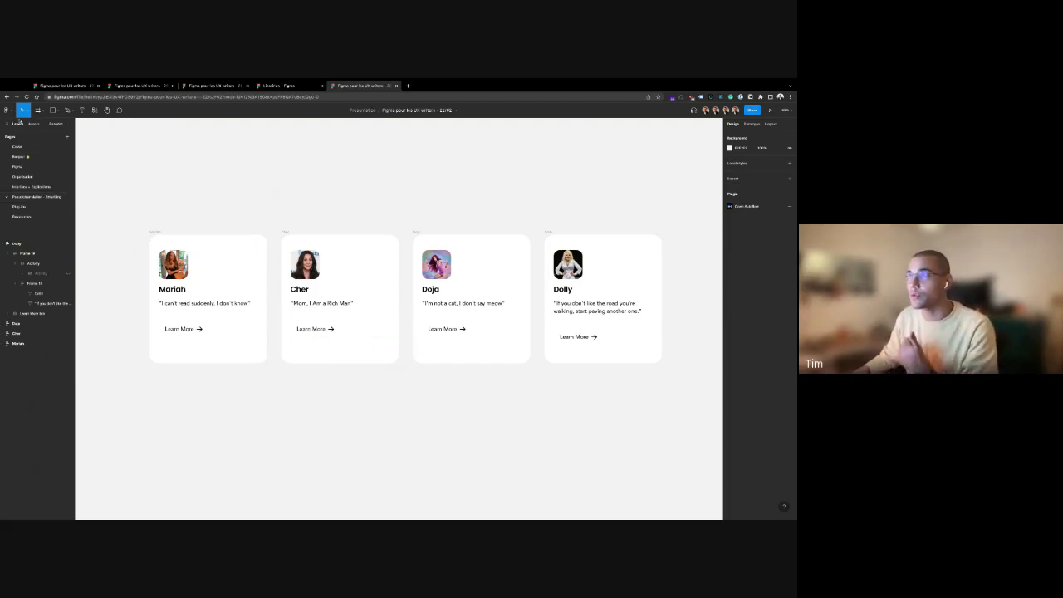
scroll(275, 200, "right", 2)
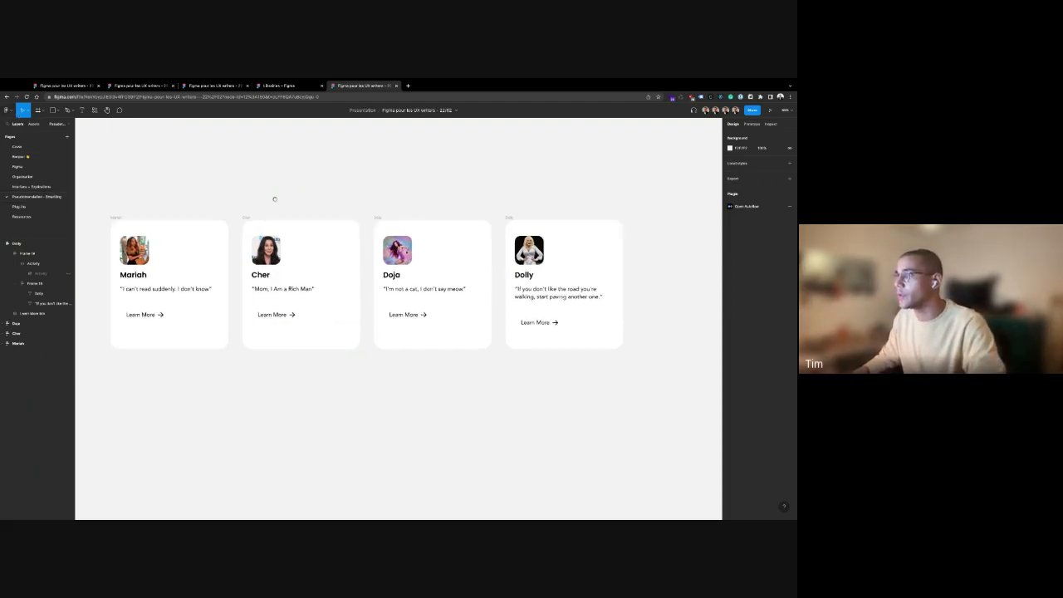
scroll(275, 199, "down", 3)
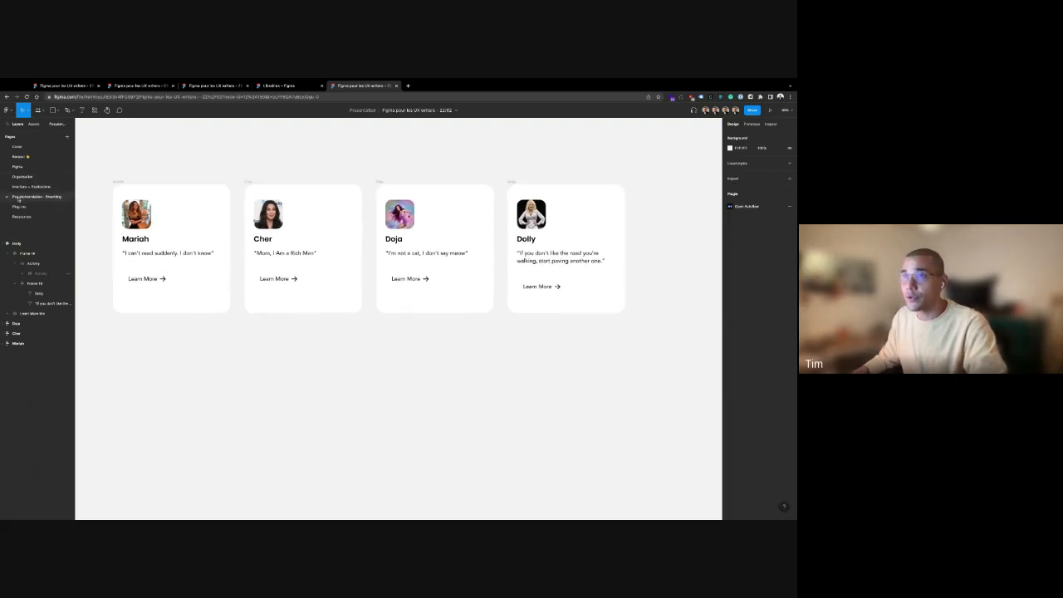
double_click(25, 197)
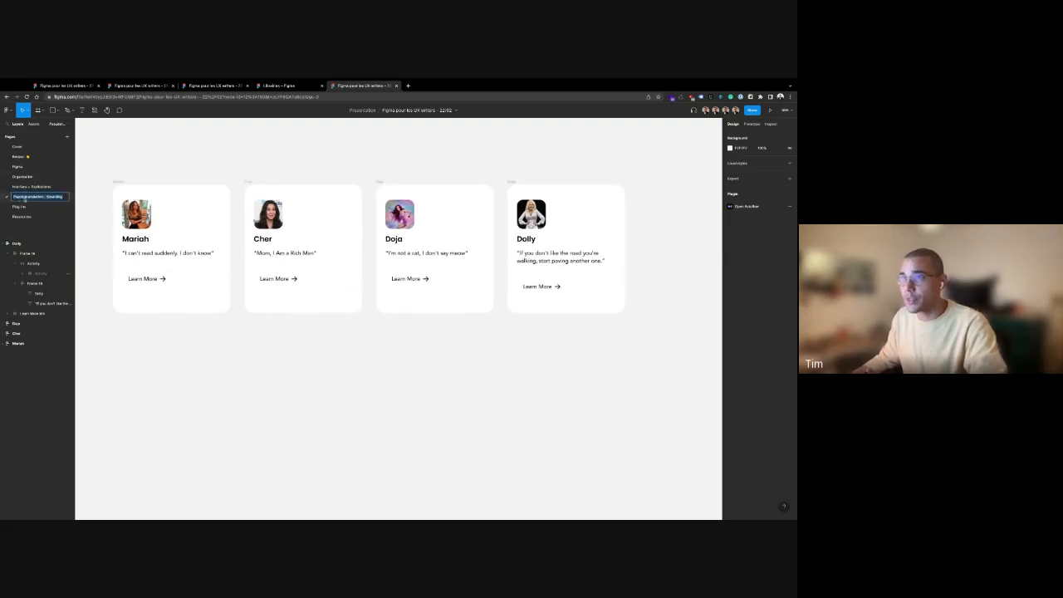
left_click(195, 170)
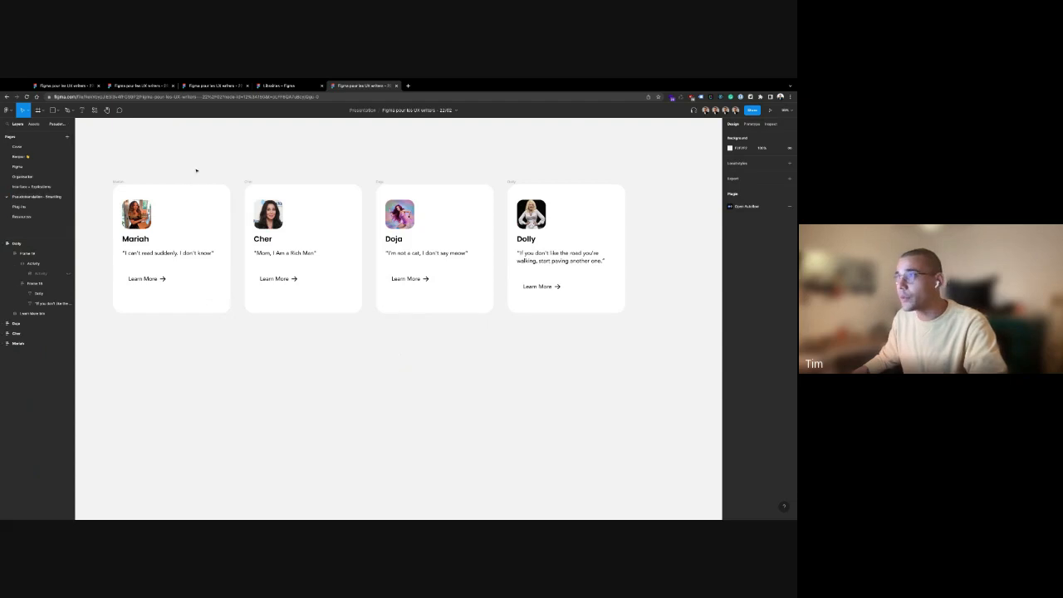
scroll(199, 155, "up", 2)
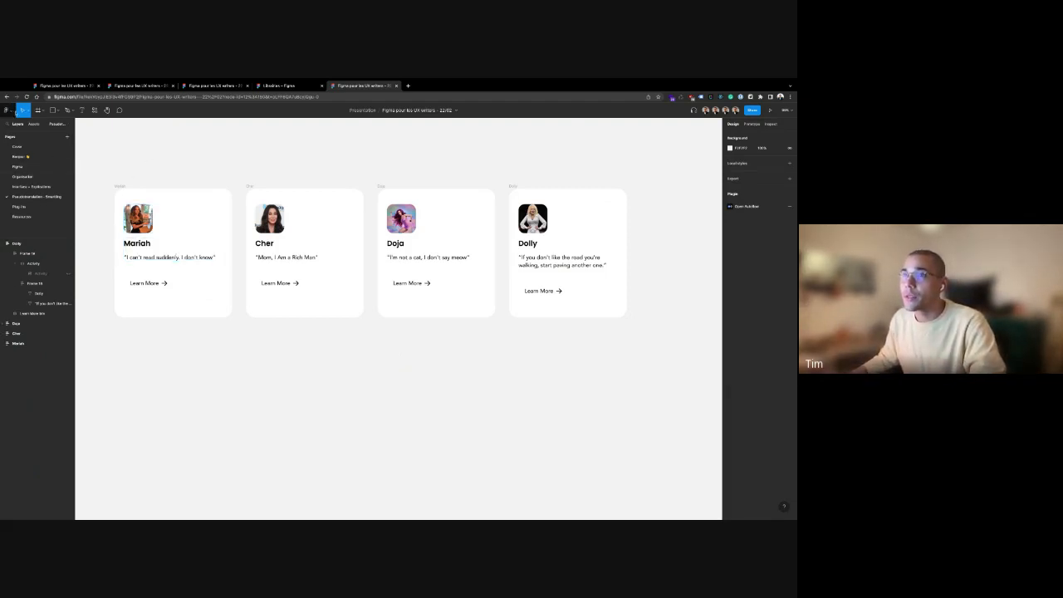
Launch Smartling Pseudotranslate from Saved plugins and move its dialog off the cards
left_click(8, 109)
mouse_move(55, 209)
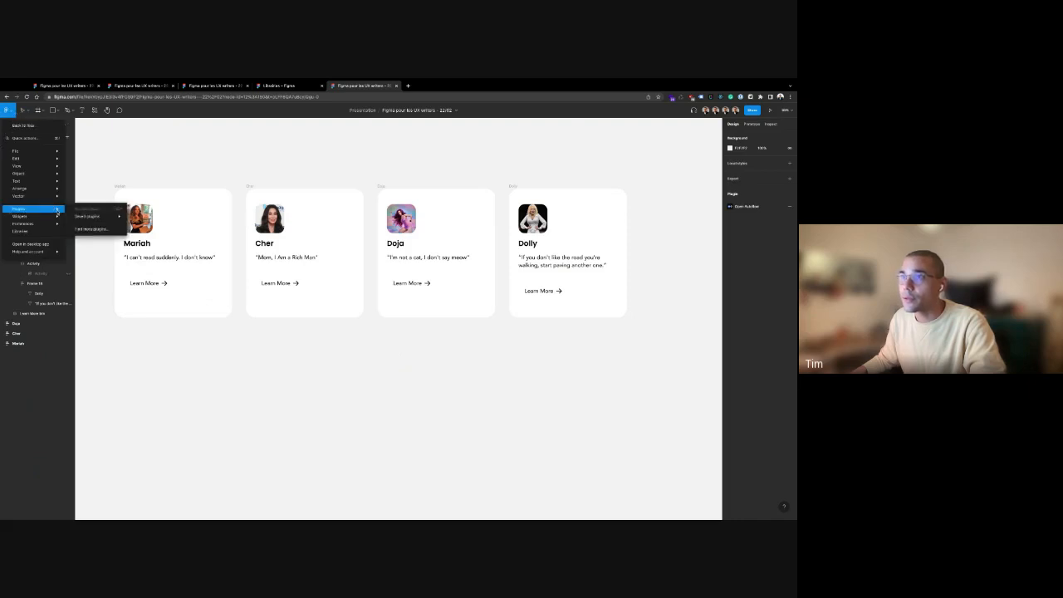
mouse_move(123, 217)
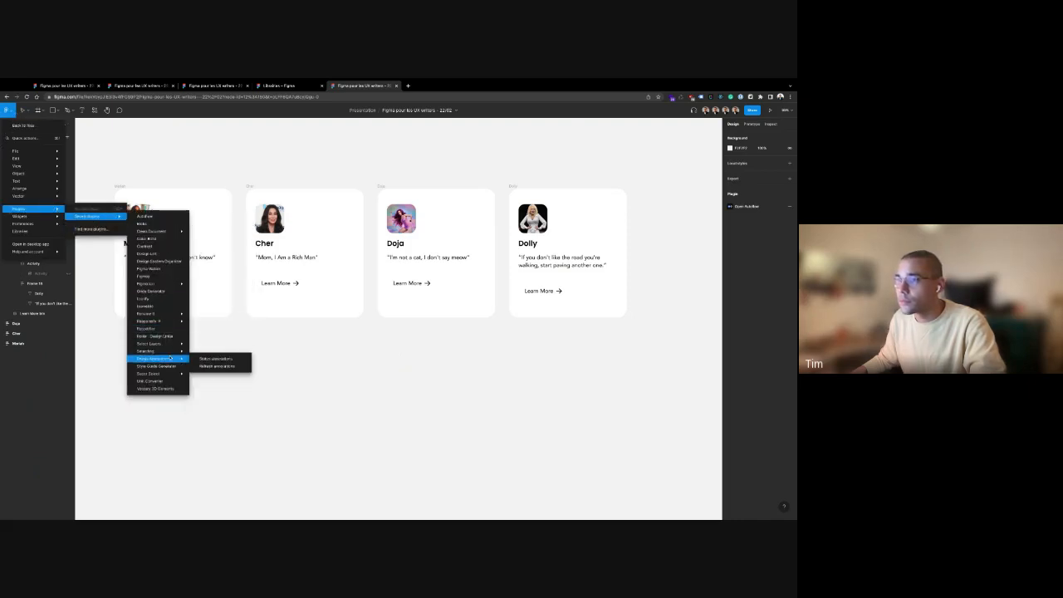
mouse_move(148, 351)
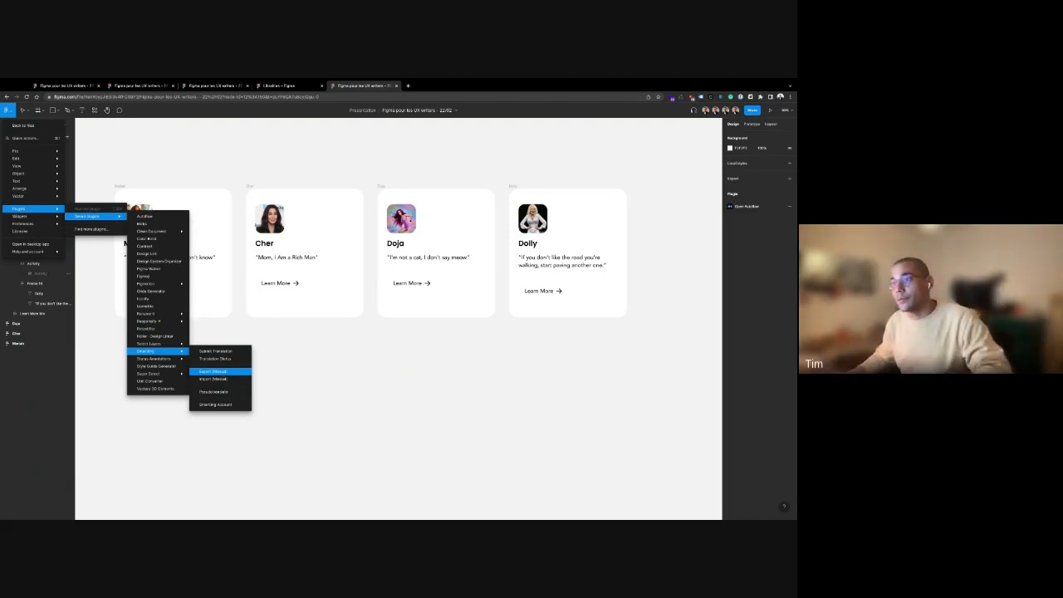
left_click(215, 394)
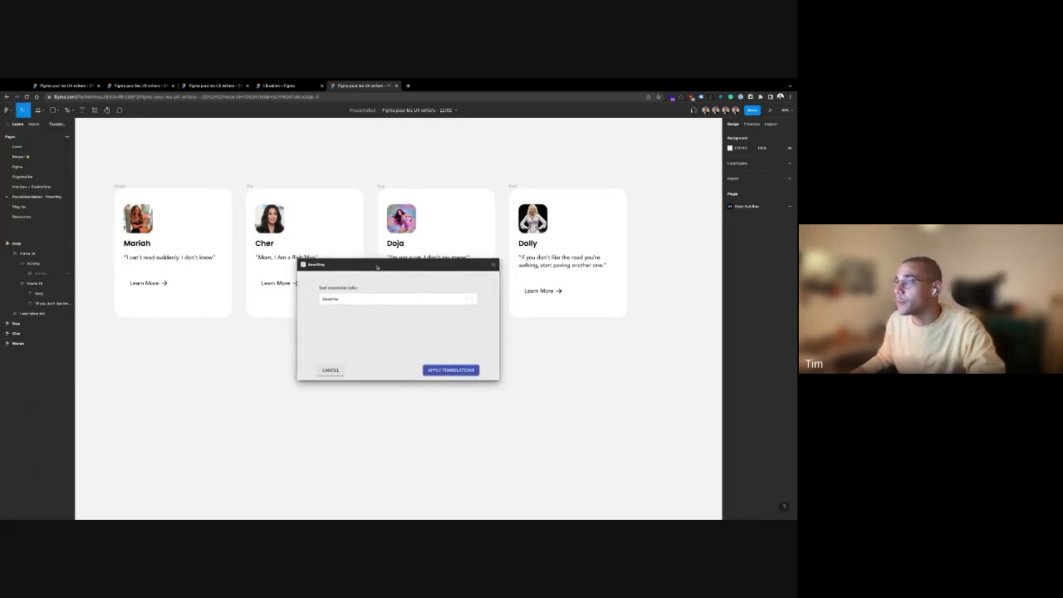
left_click_drag(379, 268, 329, 350)
Set text expansion to 15% (most European languages) and apply the translations
left_click(311, 381)
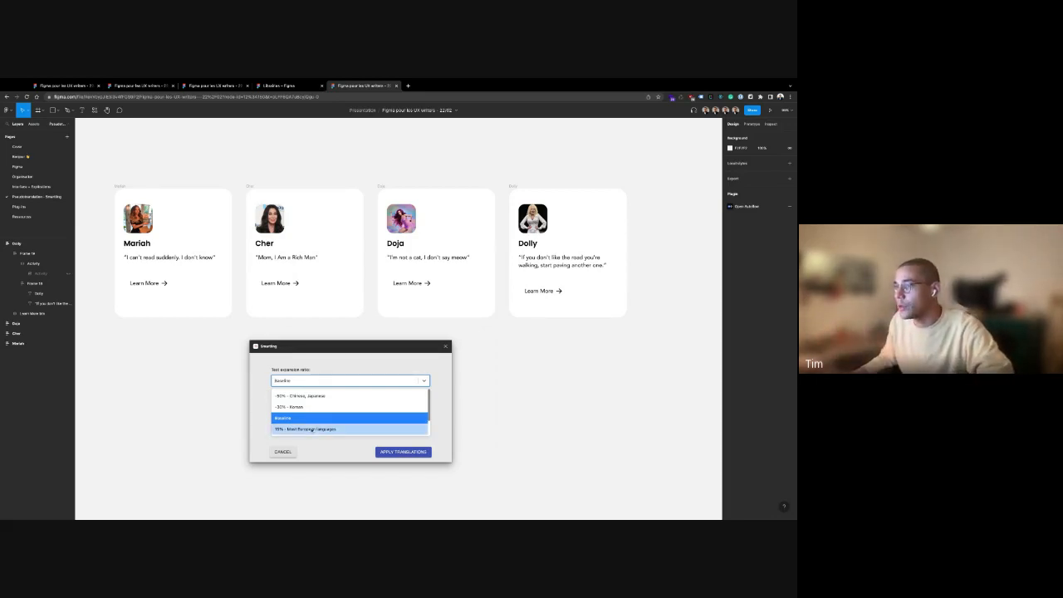
left_click(307, 429)
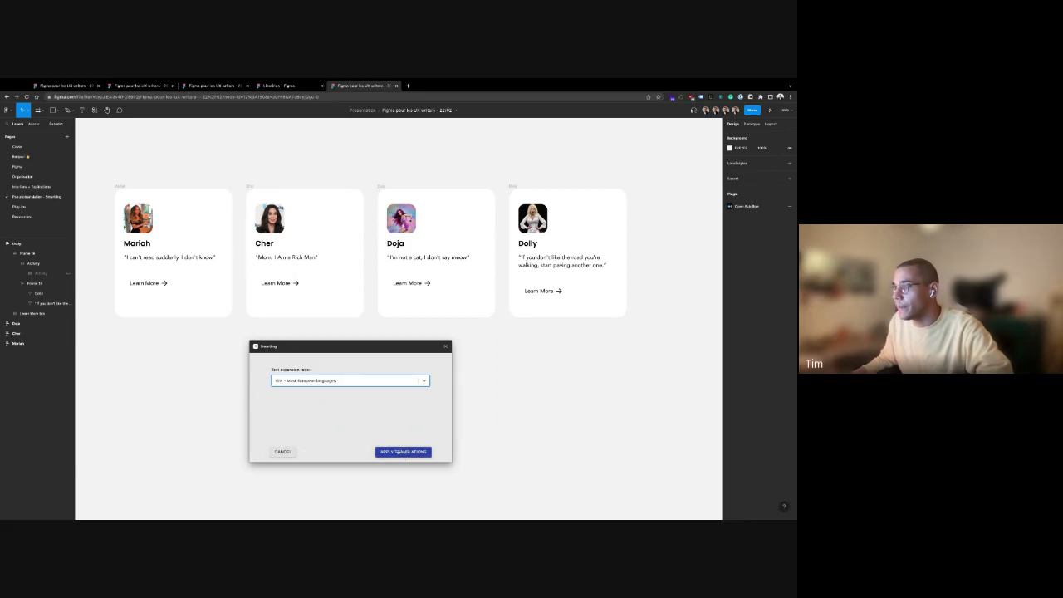
left_click(398, 452)
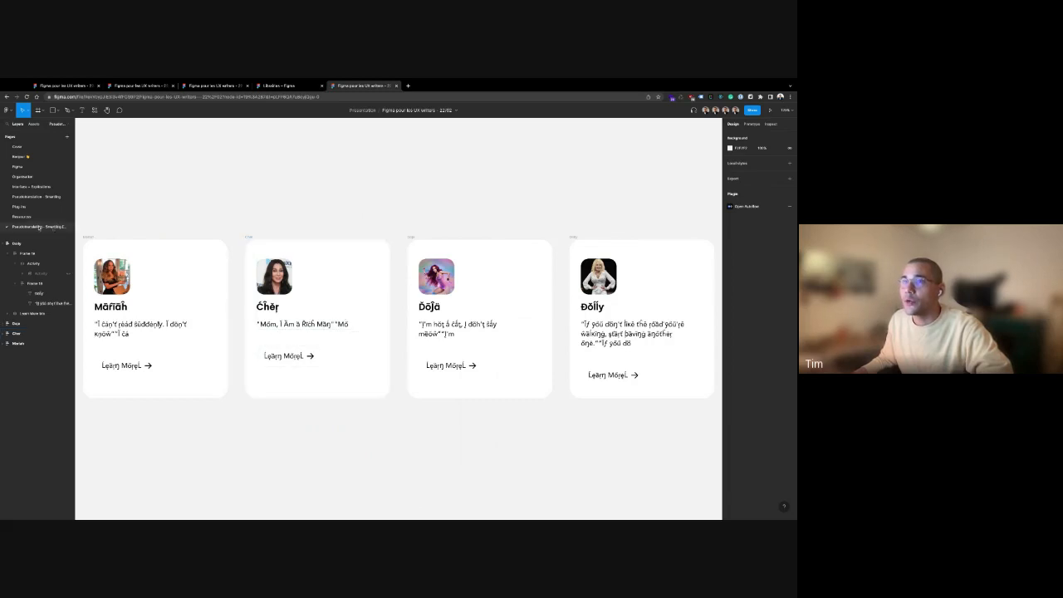
Move the pseudolocalised page above Plug-ins in the Pages list
left_click_drag(39, 227, 102, 199)
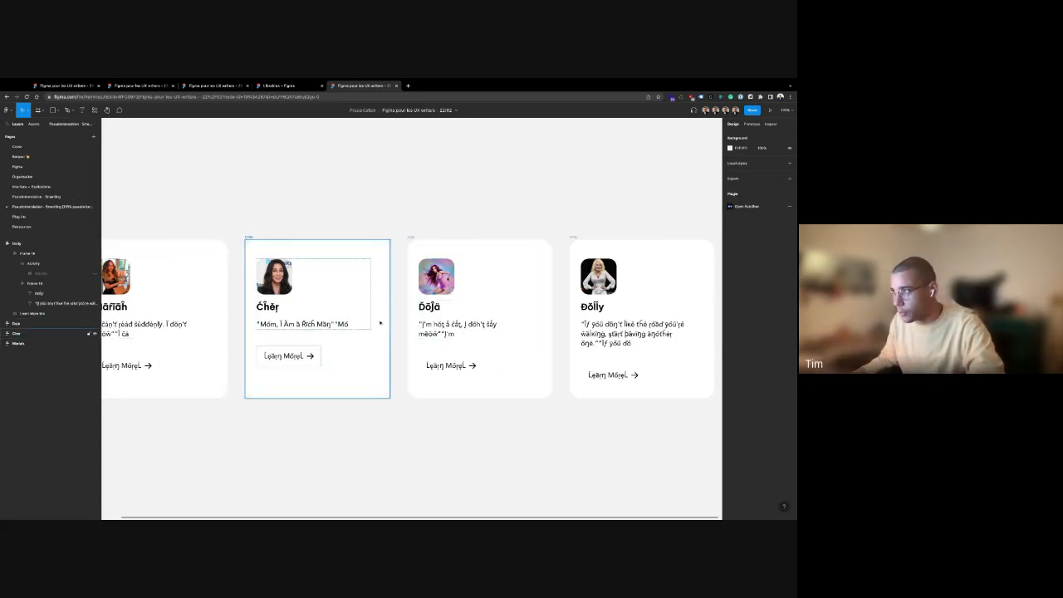
scroll(366, 320, "up", 2)
scroll(366, 320, "down", 3)
scroll(387, 382, "up", 1)
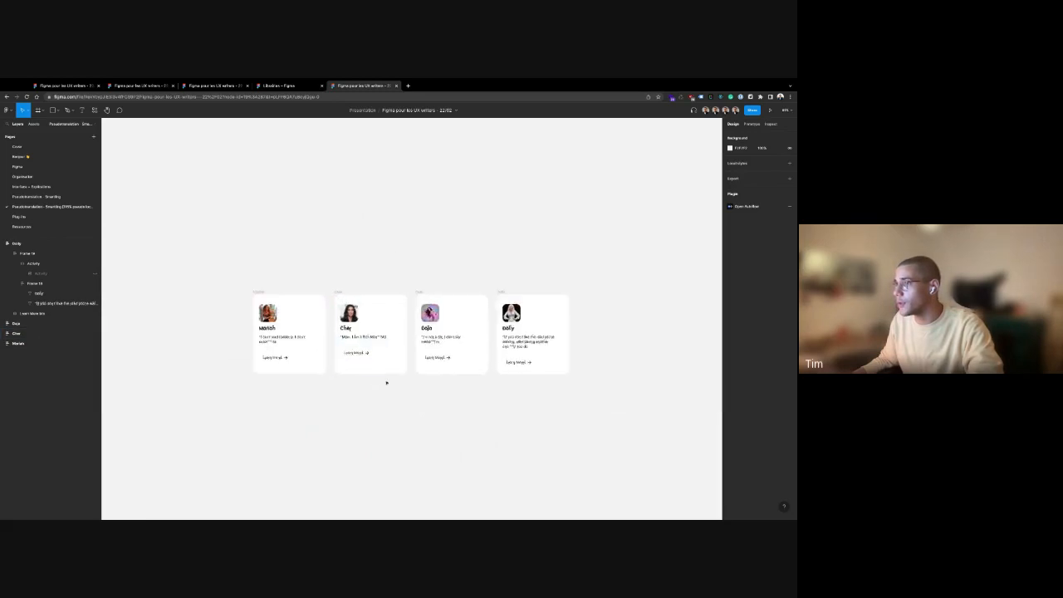
scroll(387, 382, "down", 2)
scroll(386, 382, "right", 2)
scroll(306, 266, "up", 2)
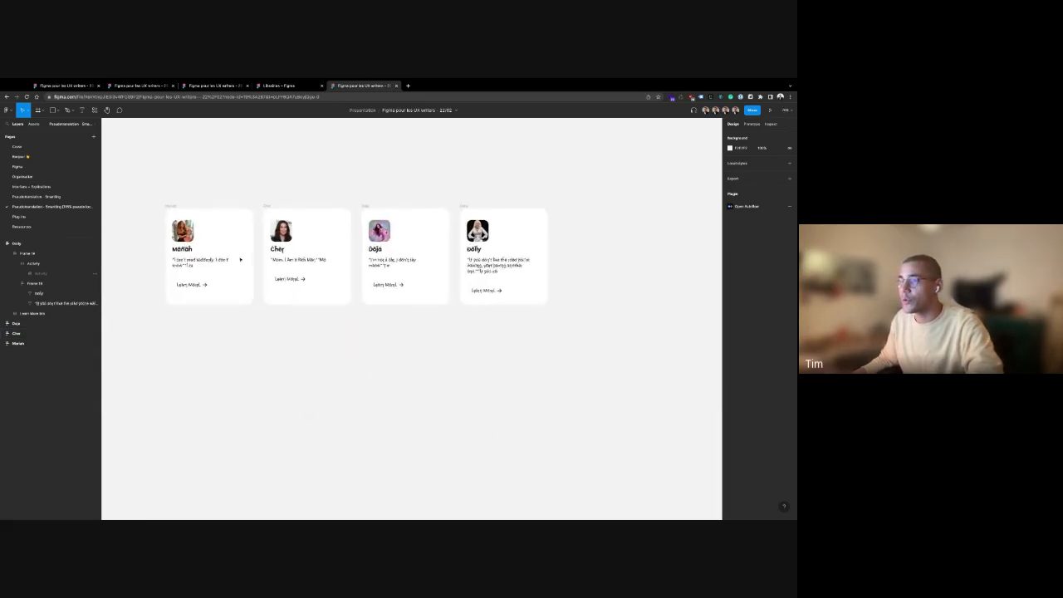
Inspect the pseudo-translated names and quotes on the Mariah, Doja and Dolly cards
double_click(184, 251)
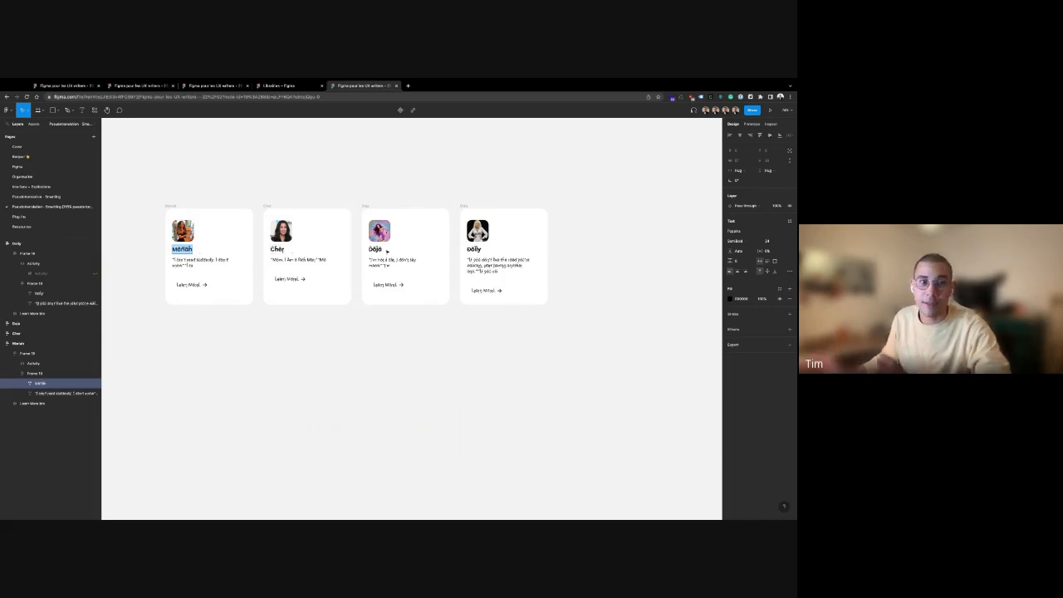
left_click(590, 257)
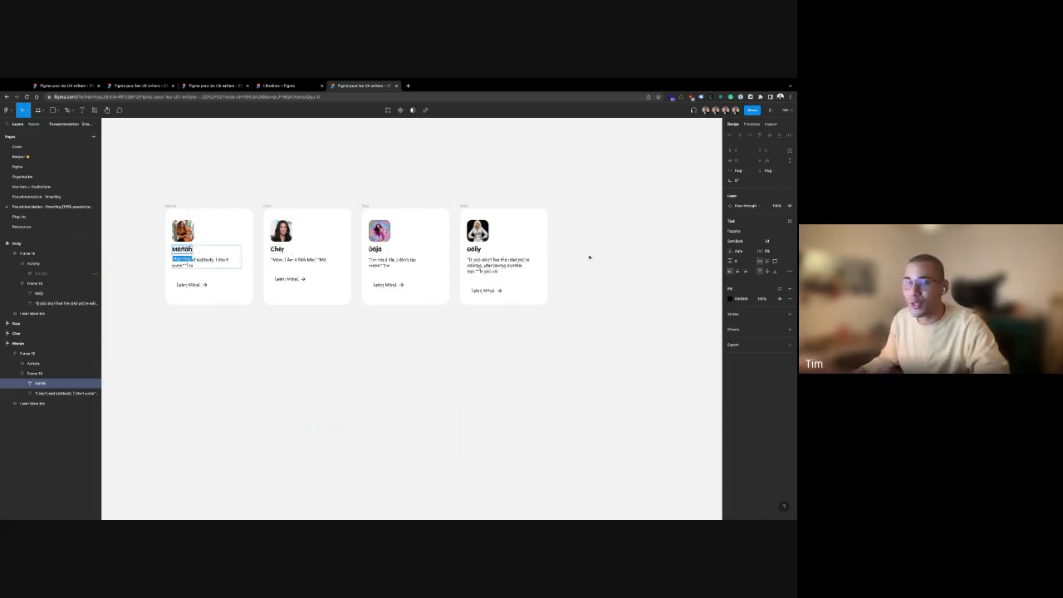
left_click(614, 285)
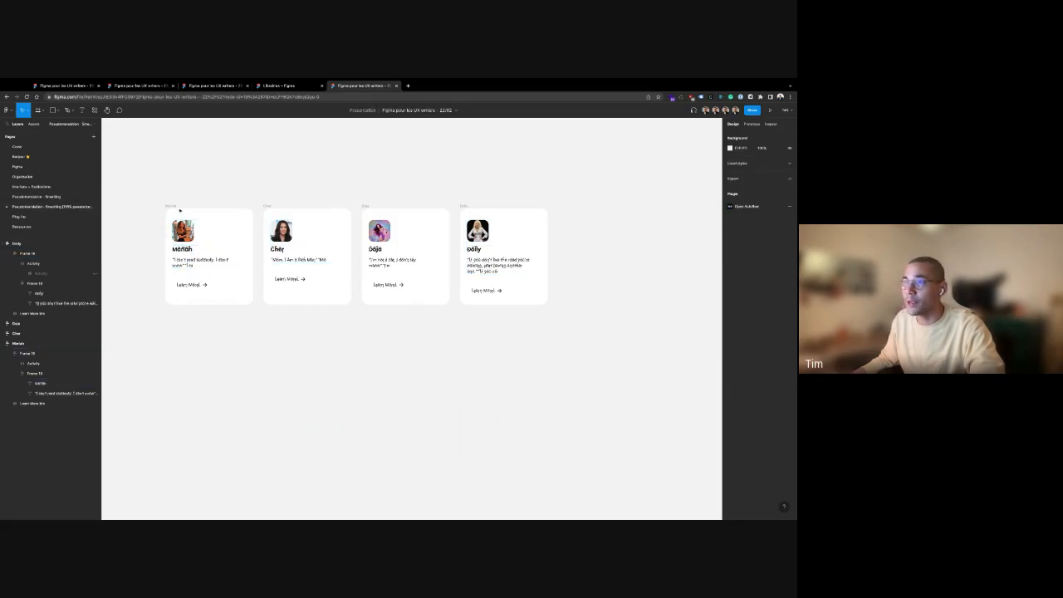
double_click(186, 262)
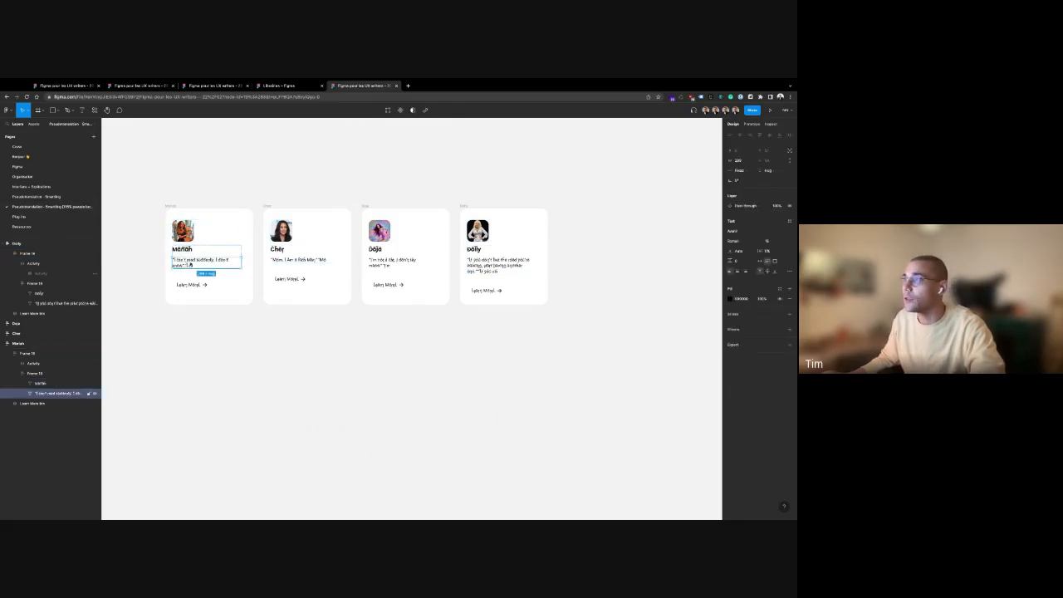
double_click(391, 262)
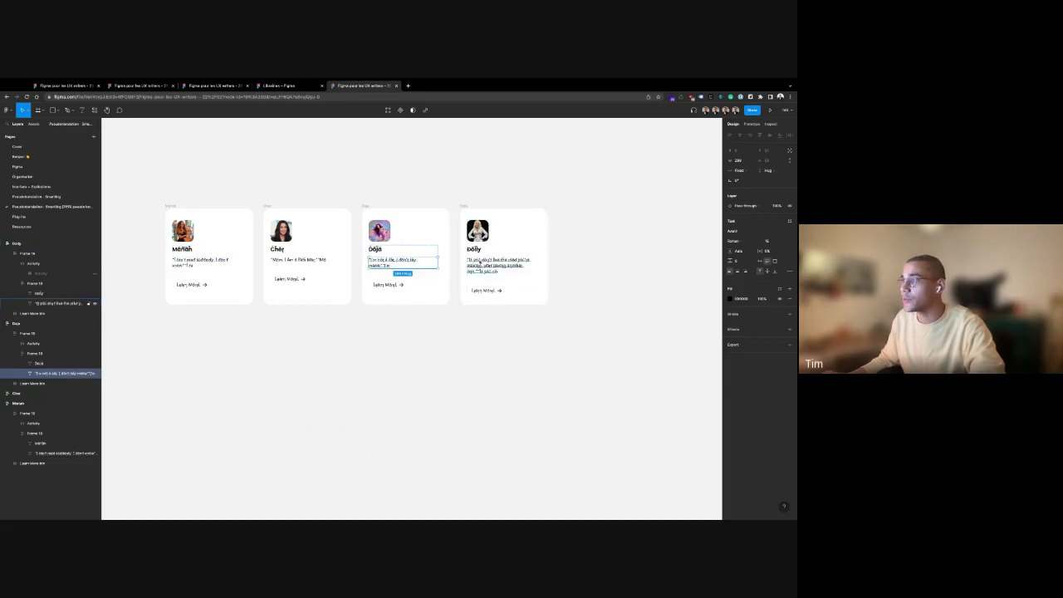
double_click(481, 264)
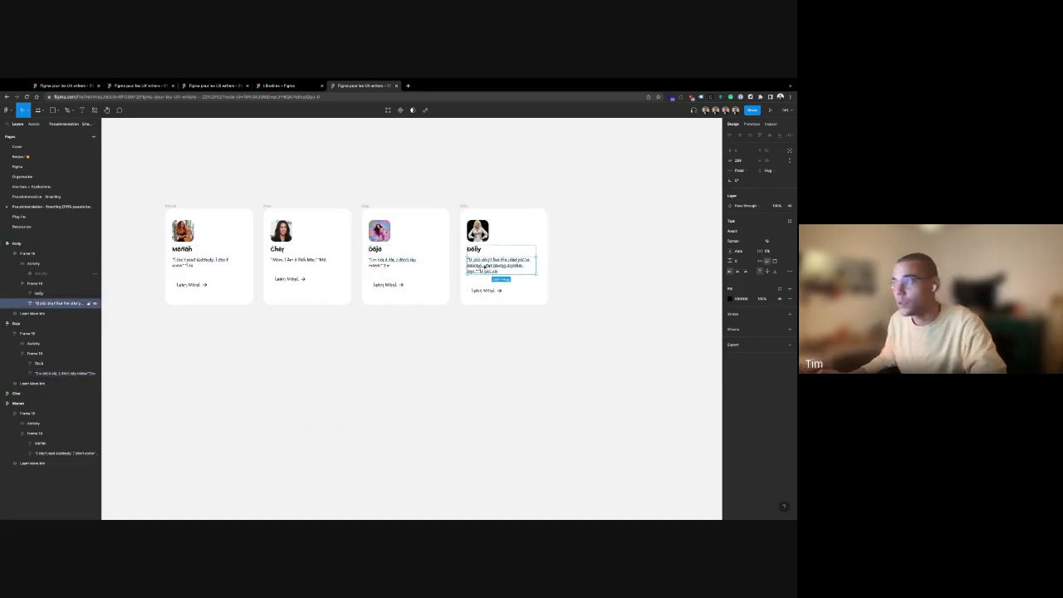
left_click(443, 175)
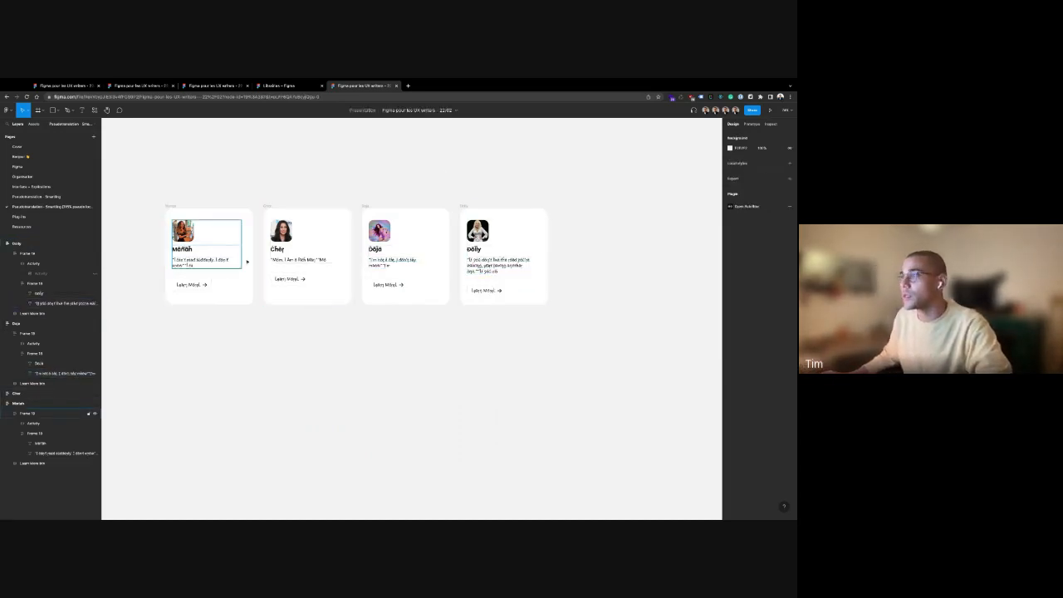
left_click(546, 271)
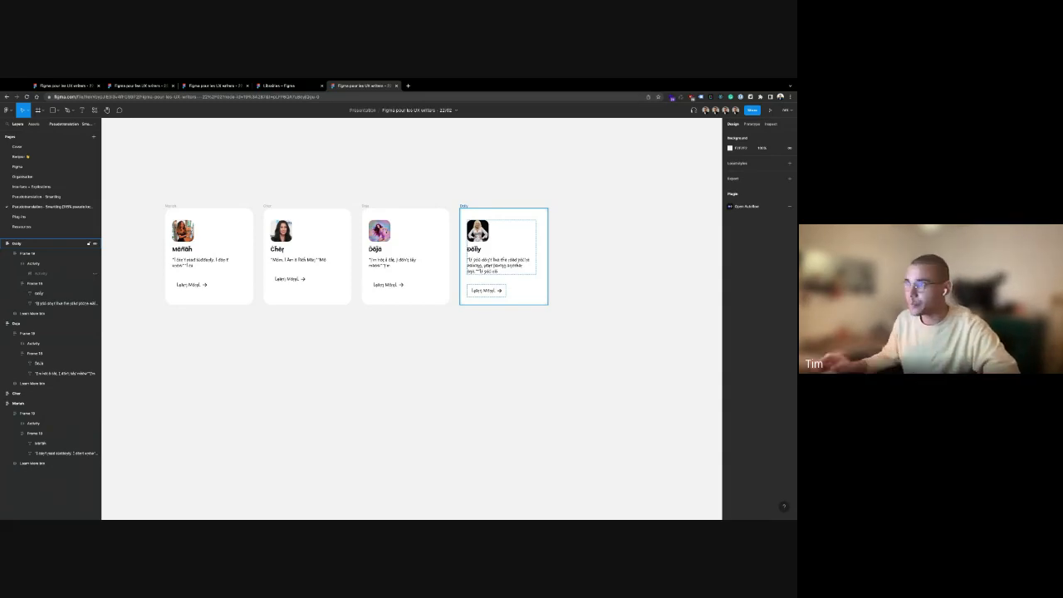
left_click(205, 208)
left_click(149, 194)
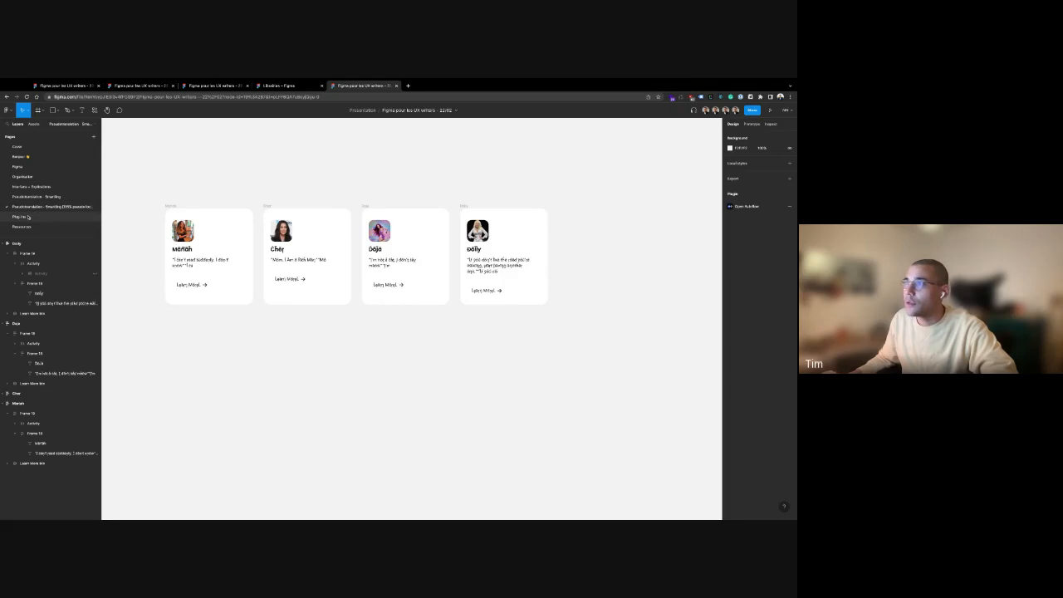
Go to the Plug-ins page, look over its slides, and open Find with Ctrl+F
left_click(20, 217)
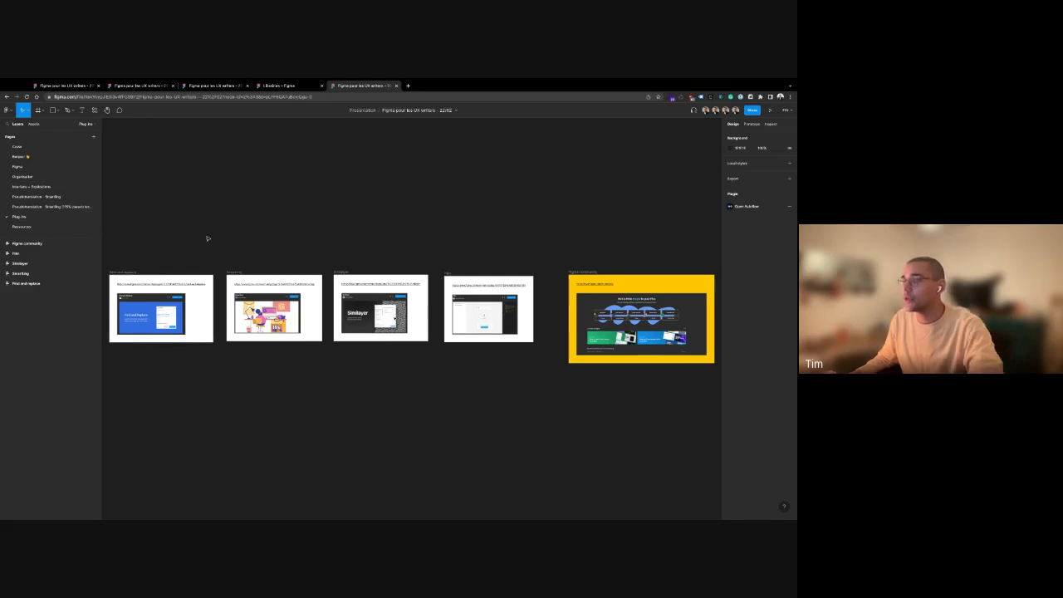
scroll(223, 239, "left", 2)
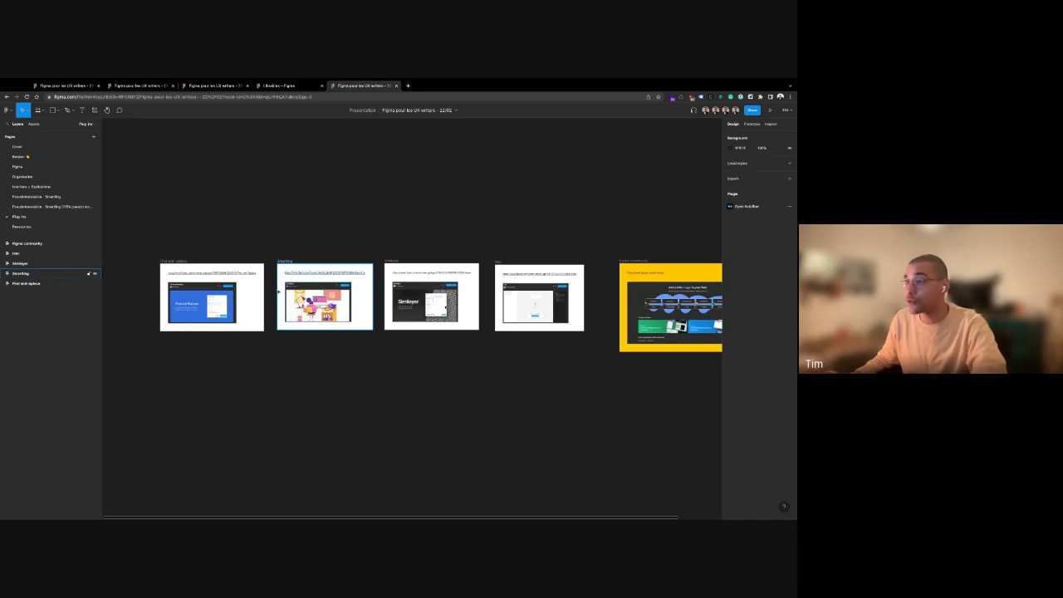
scroll(363, 233, "left", 5)
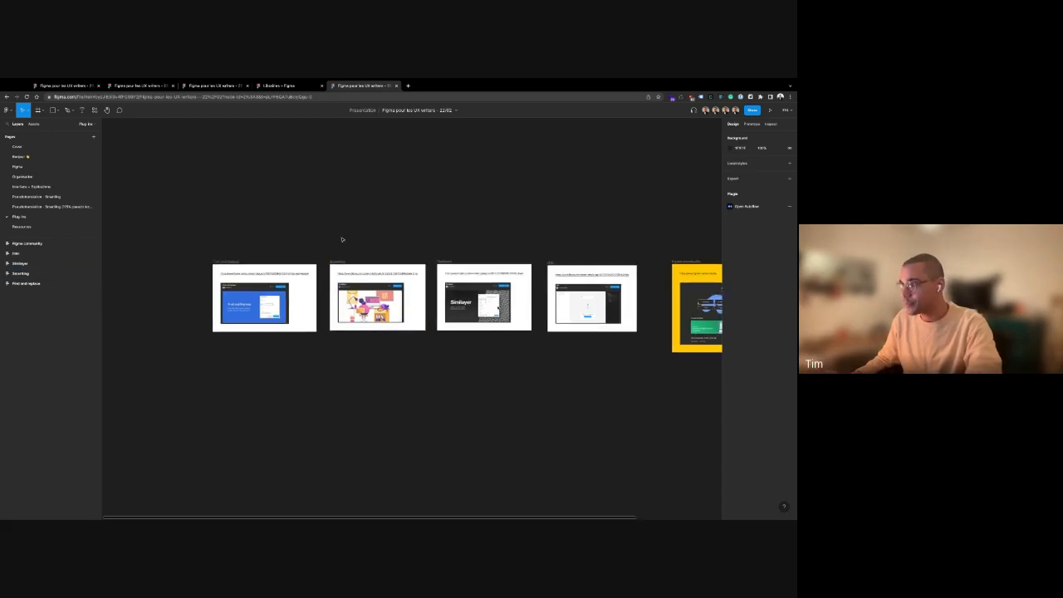
scroll(270, 270, "down", 1)
scroll(269, 270, "up", 5)
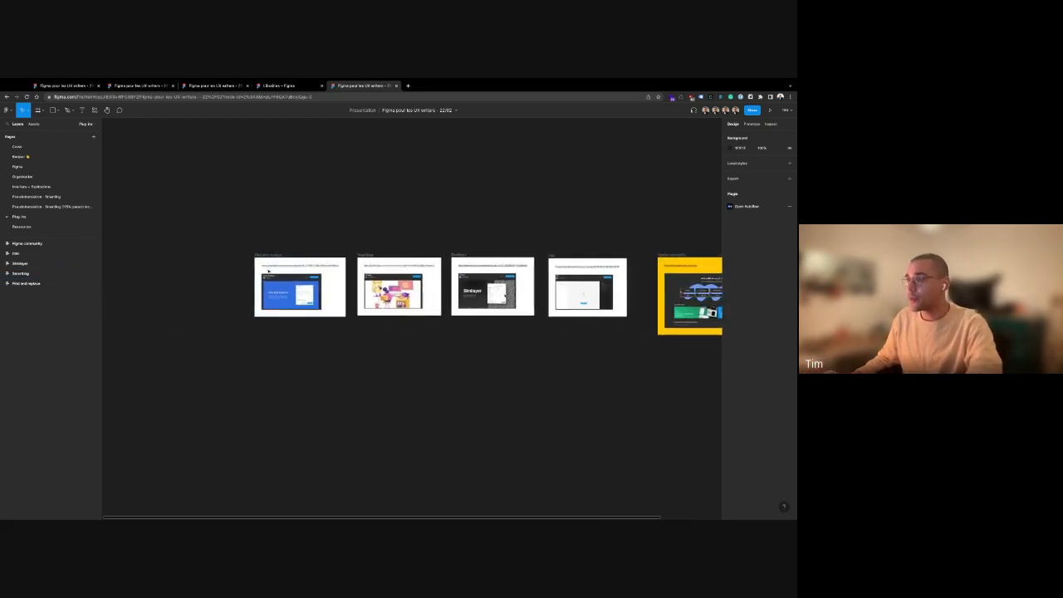
scroll(281, 291, "up", 5)
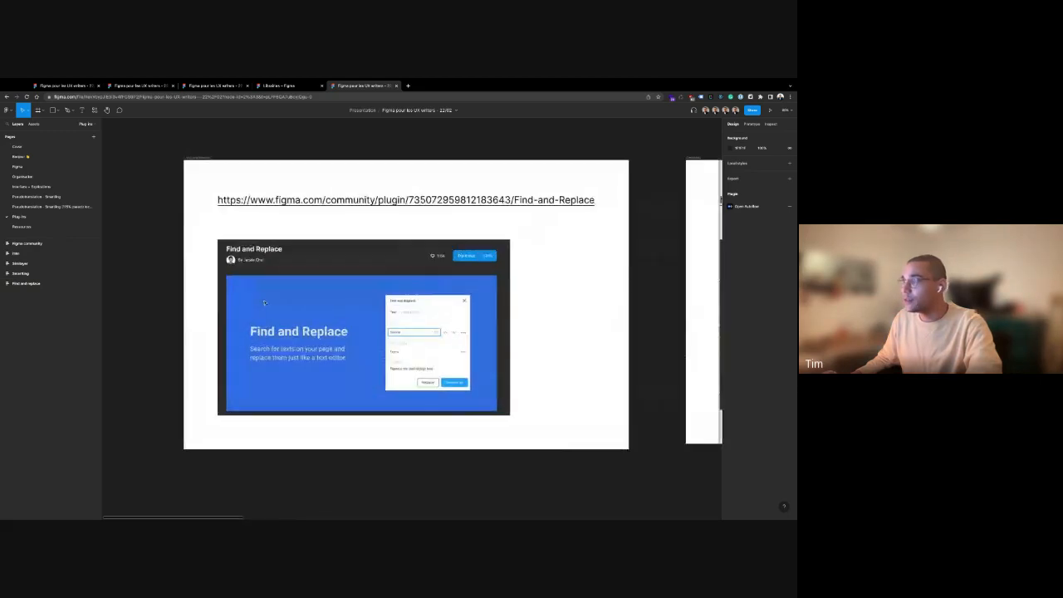
scroll(186, 176, "right", 1)
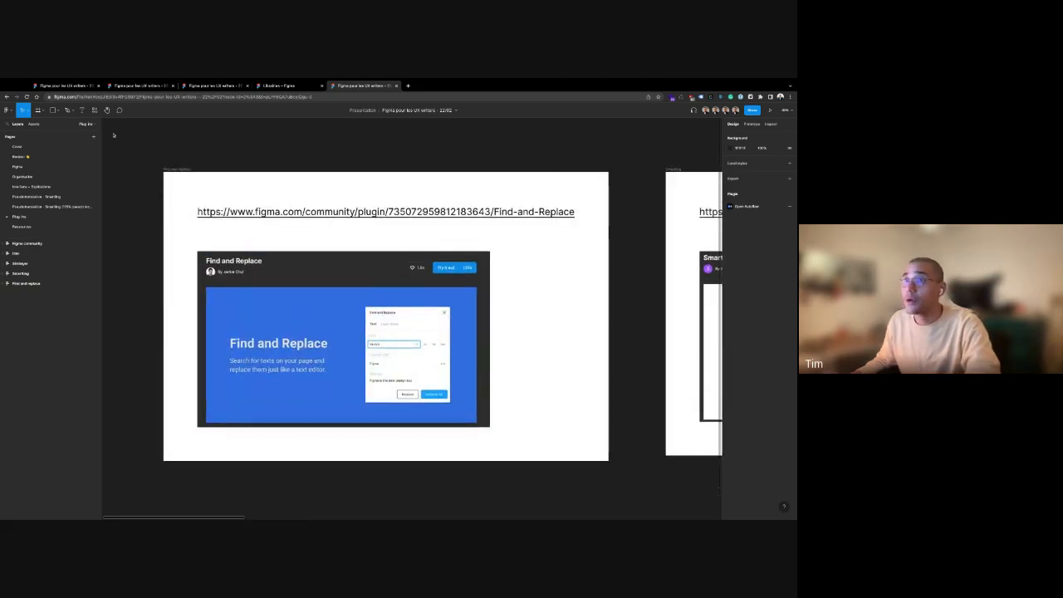
key("ctrl+f")
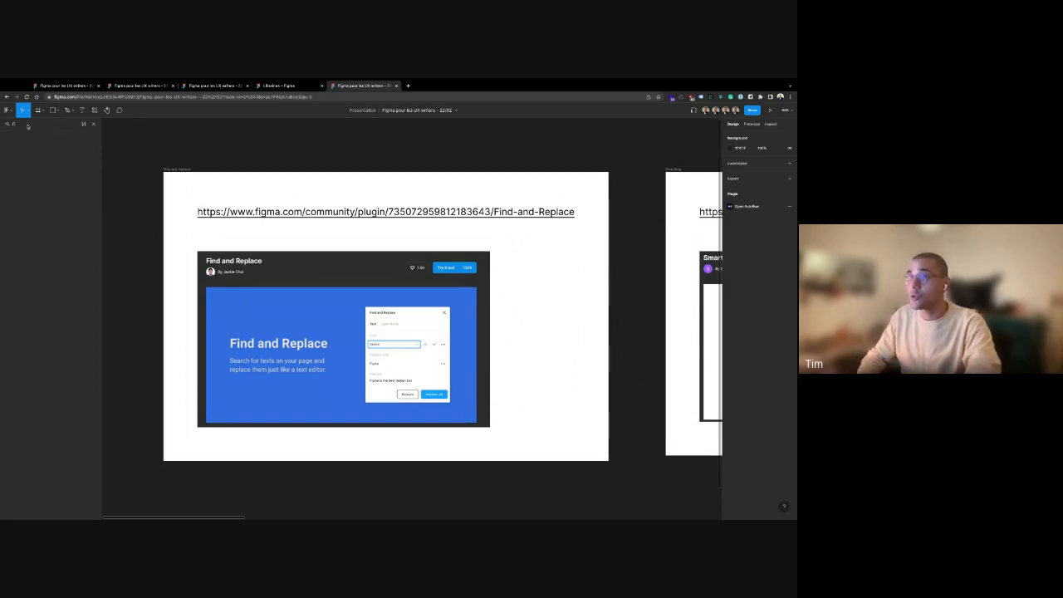
Search the file for 'figma' with the filter switched to Replace
type("figma")
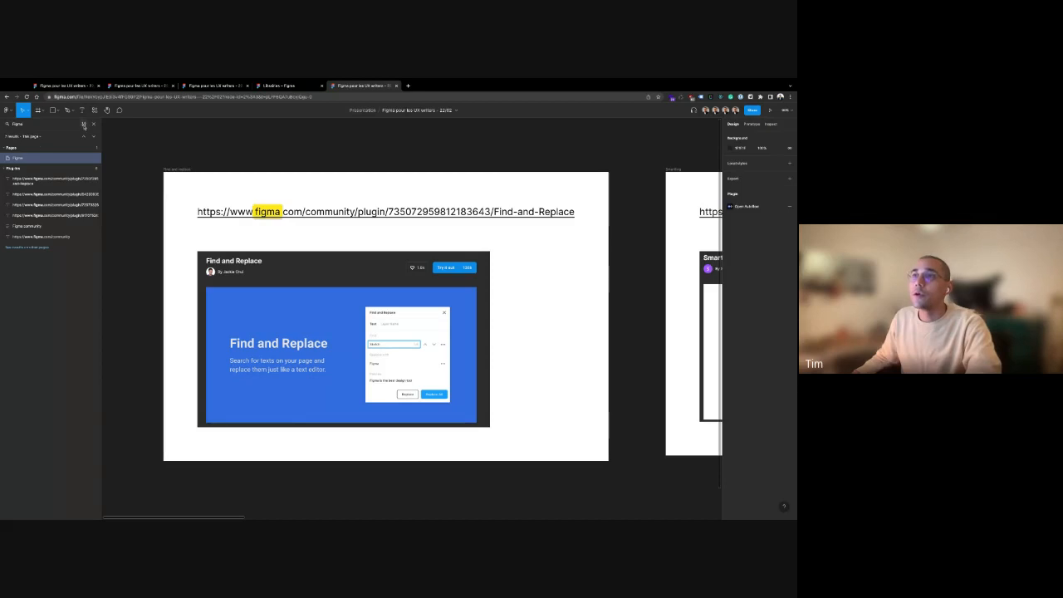
left_click(83, 124)
left_click(58, 126)
left_click(83, 124)
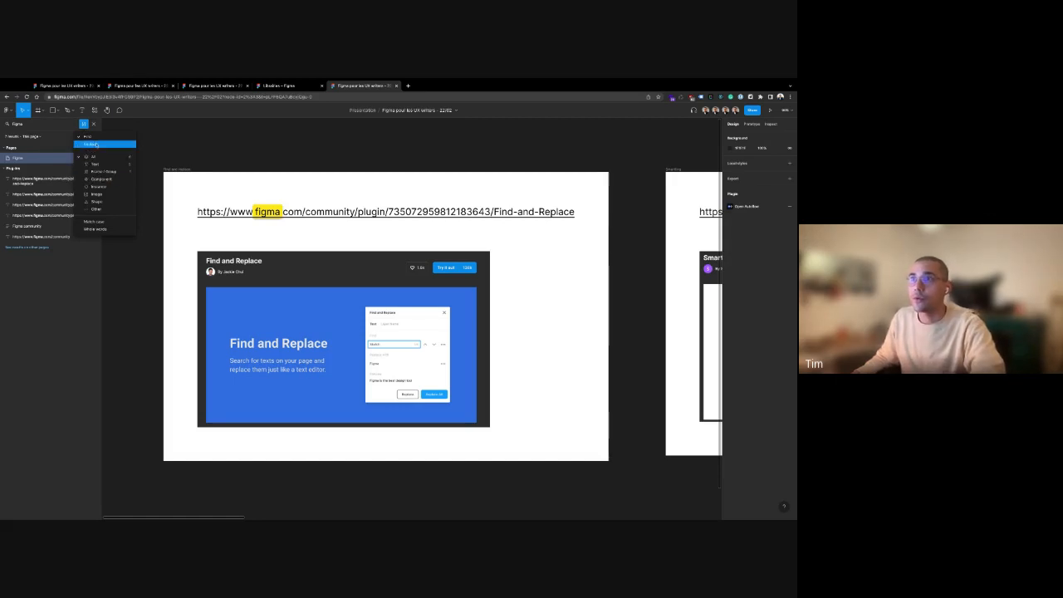
left_click(93, 145)
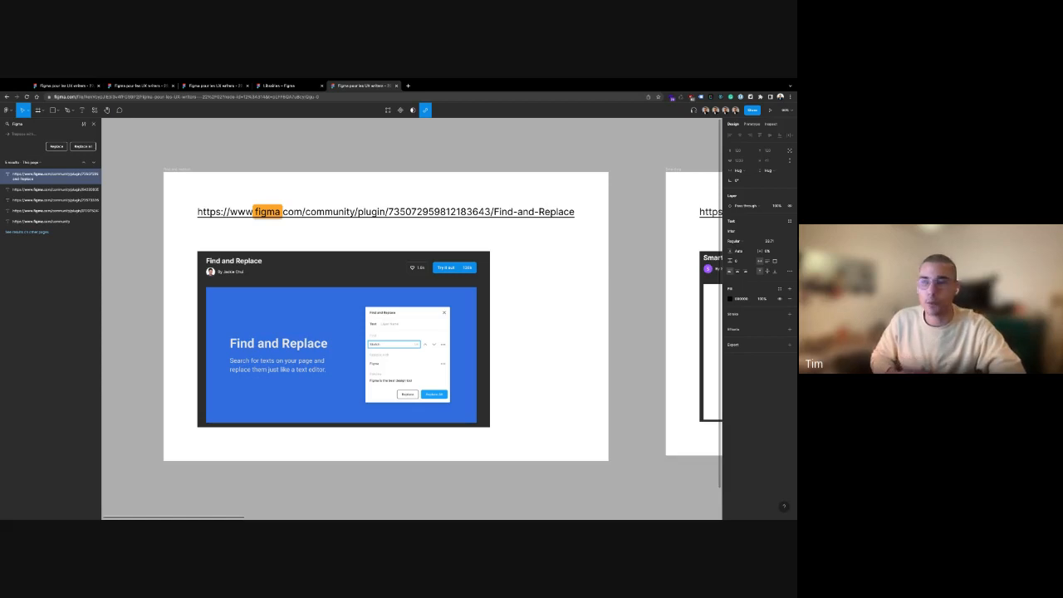
Close the search and briefly select the Find and replace slide
left_click(93, 124)
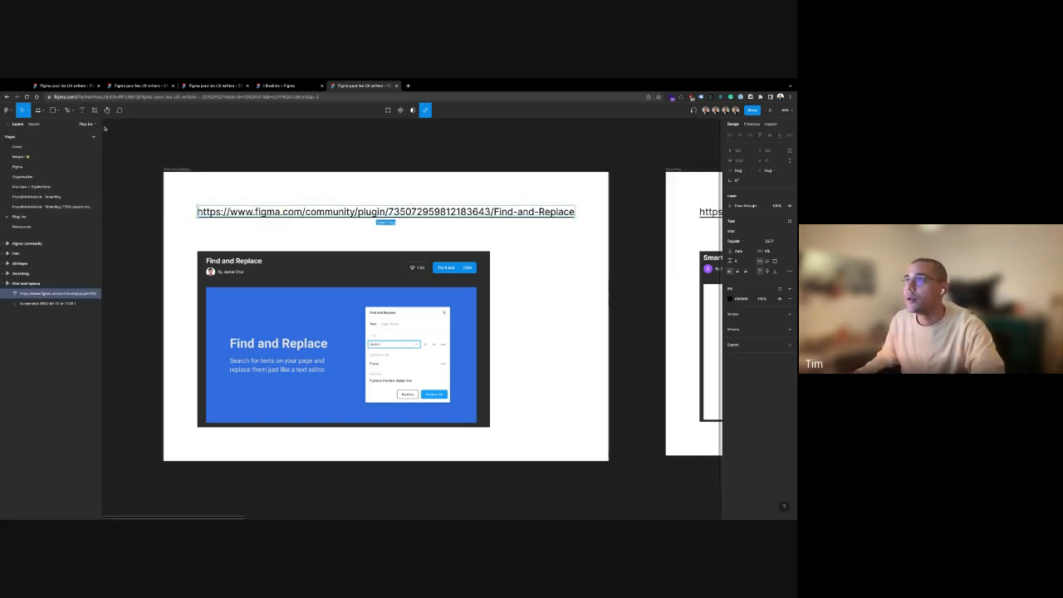
left_click(104, 128)
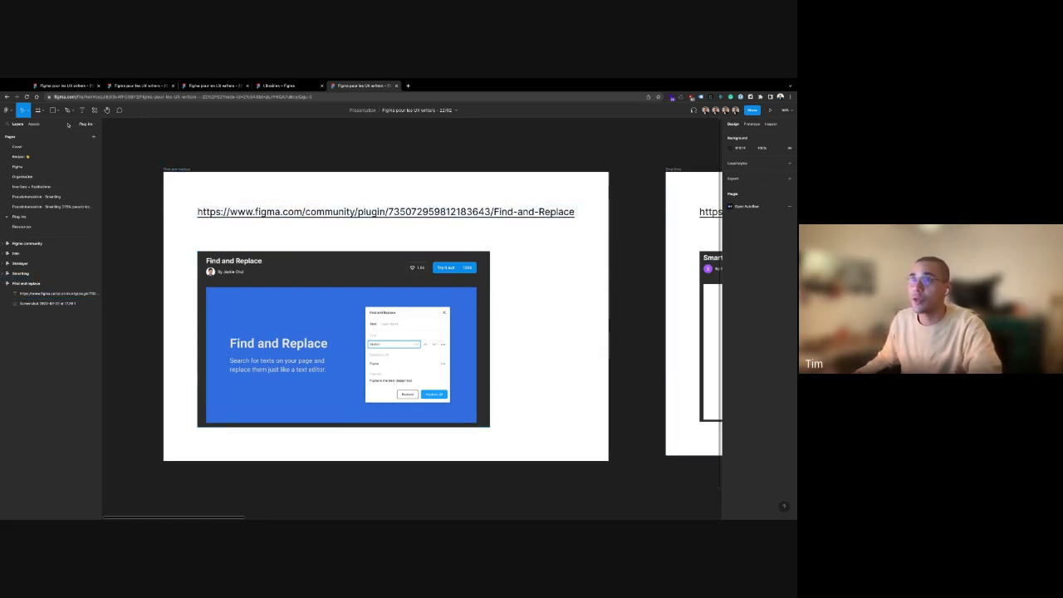
left_click(179, 170)
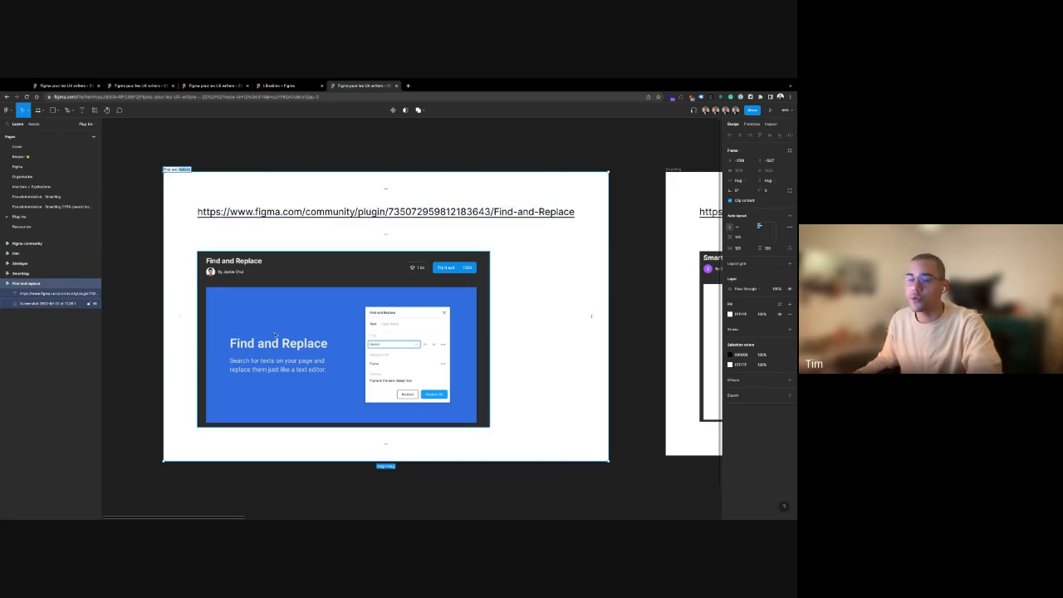
left_click(344, 137)
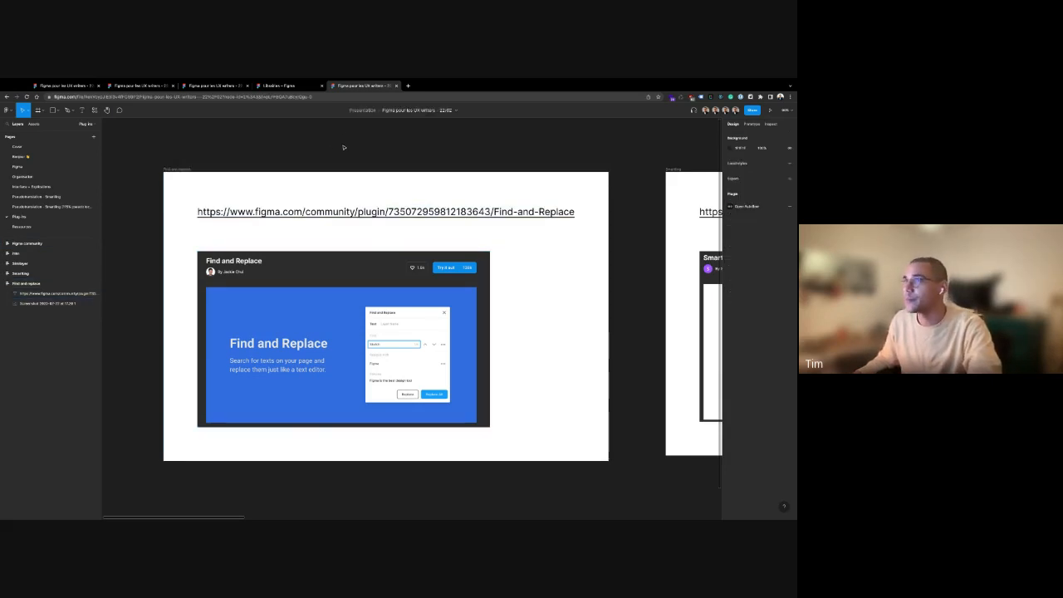
Jump to the Smartling slide and inspect its link text
scroll(470, 157, "right", 5)
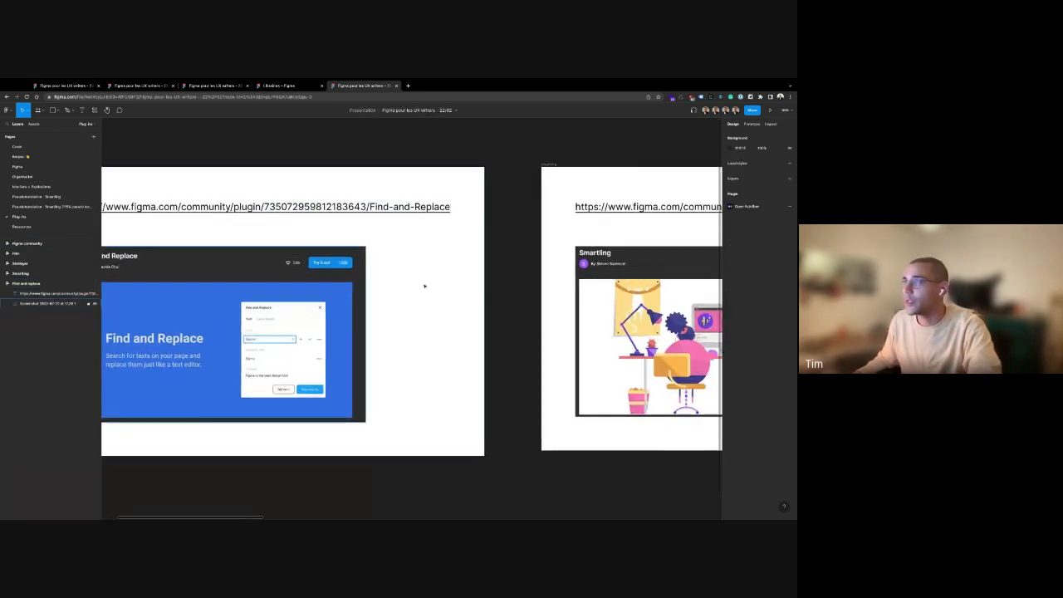
scroll(564, 150, "right", 4)
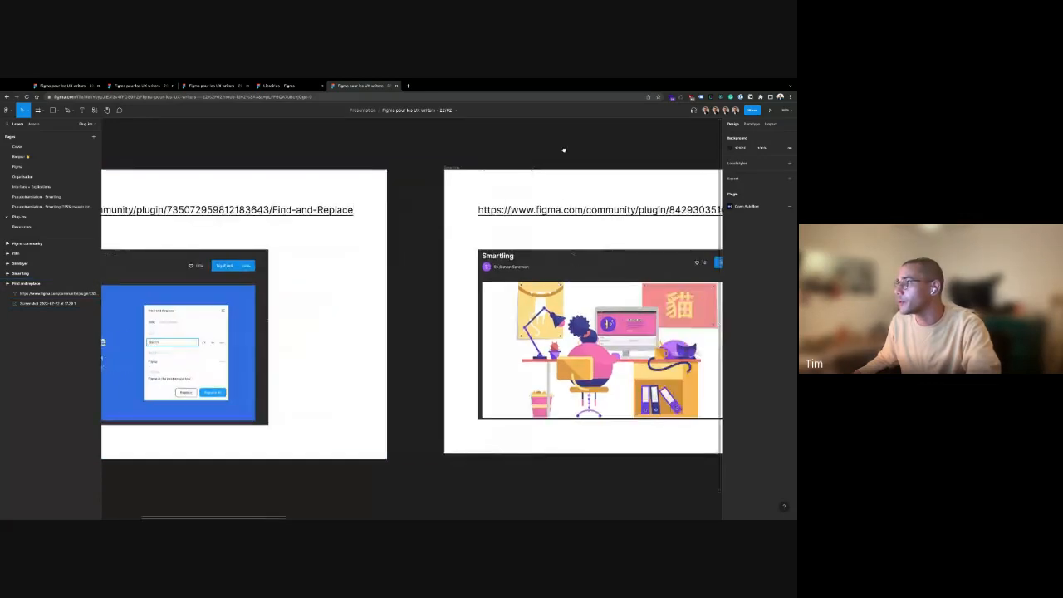
key("n")
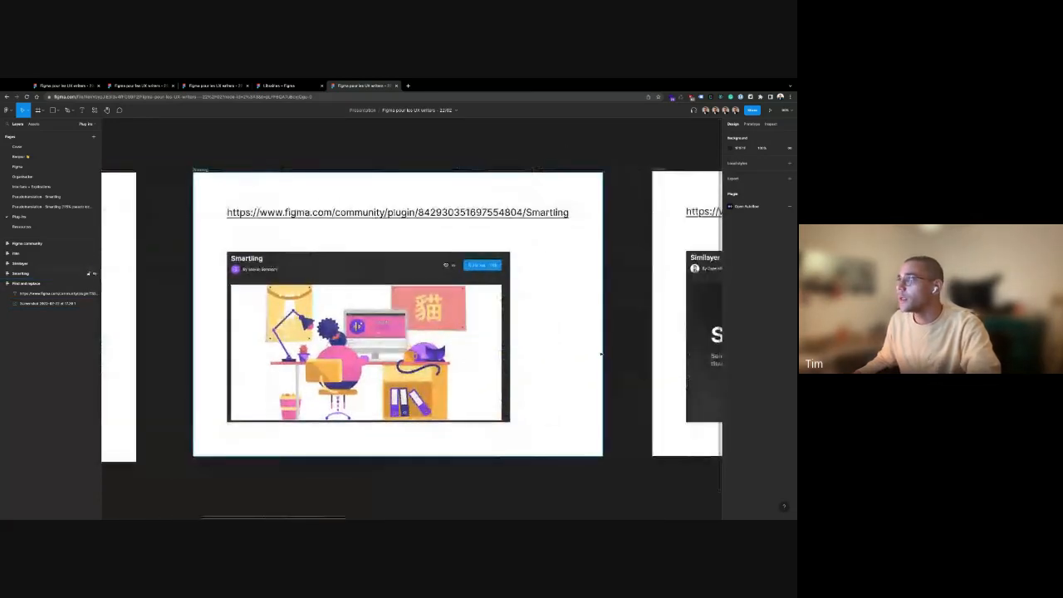
double_click(233, 213)
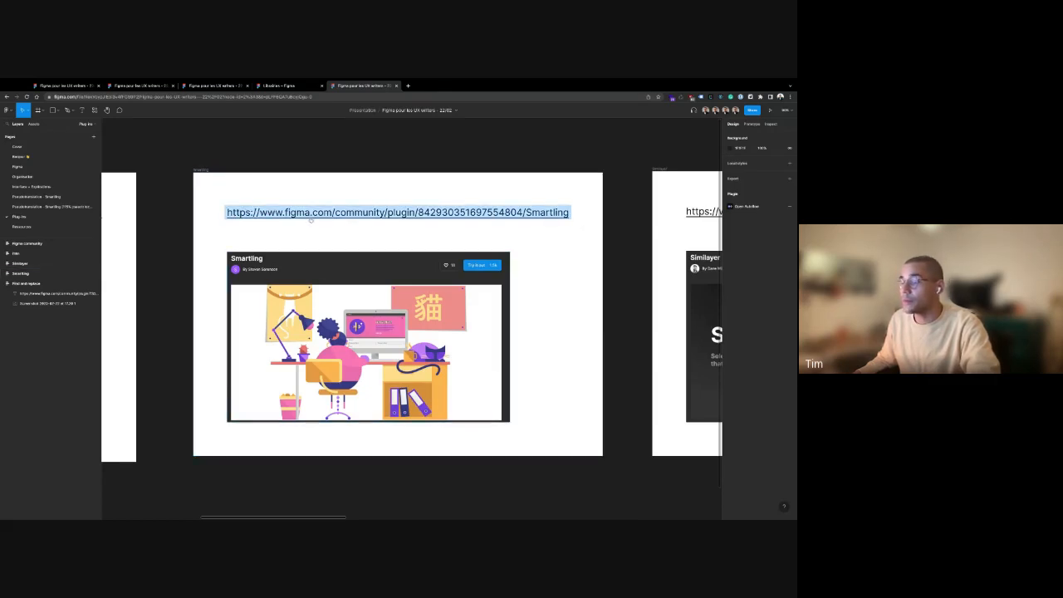
mouse_move(311, 220)
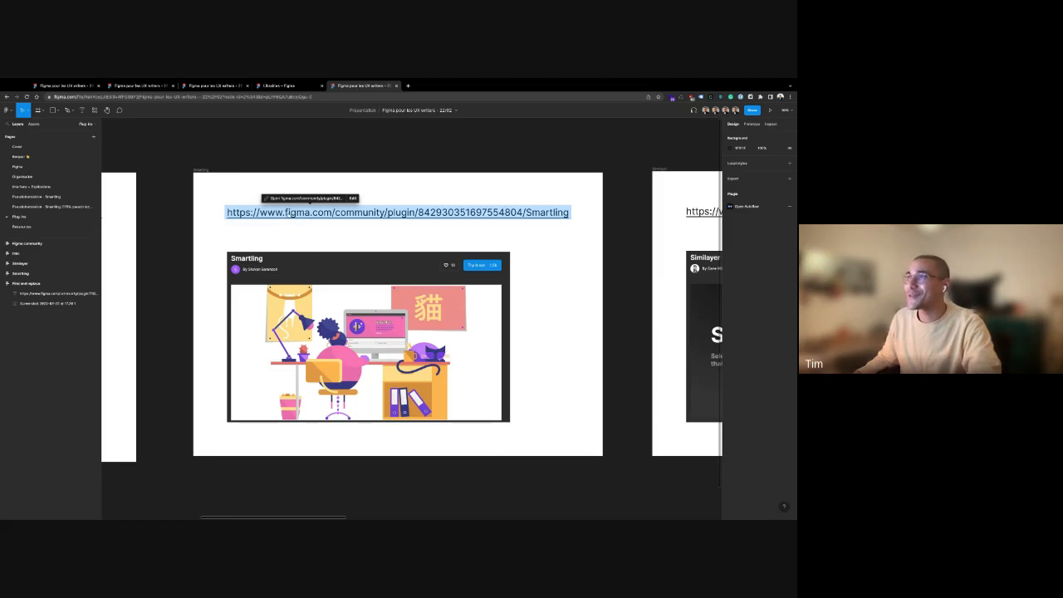
left_click(368, 235)
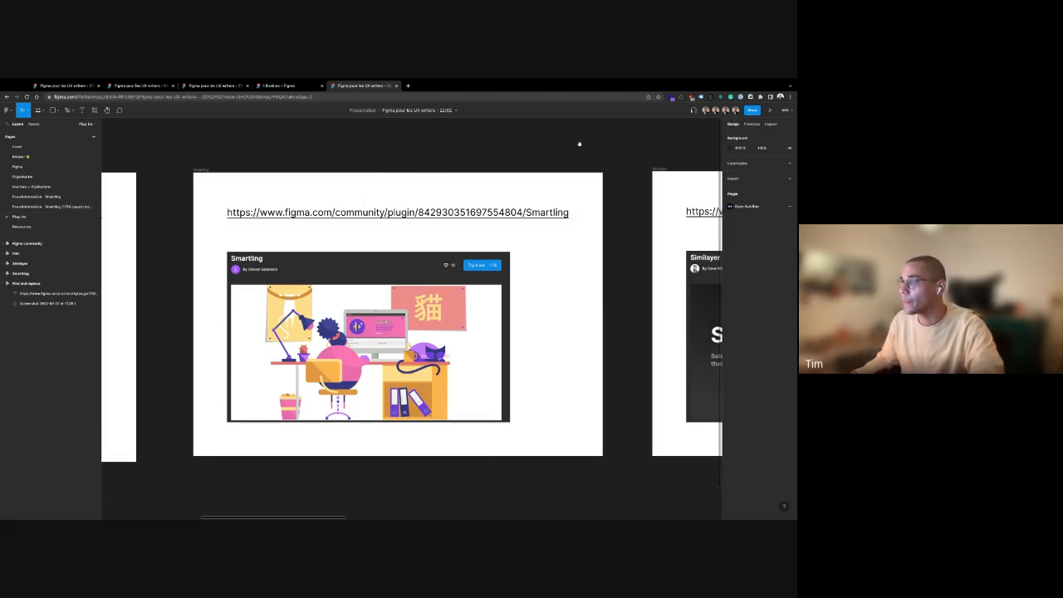
Advance to the Similayer slide with N
key("n")
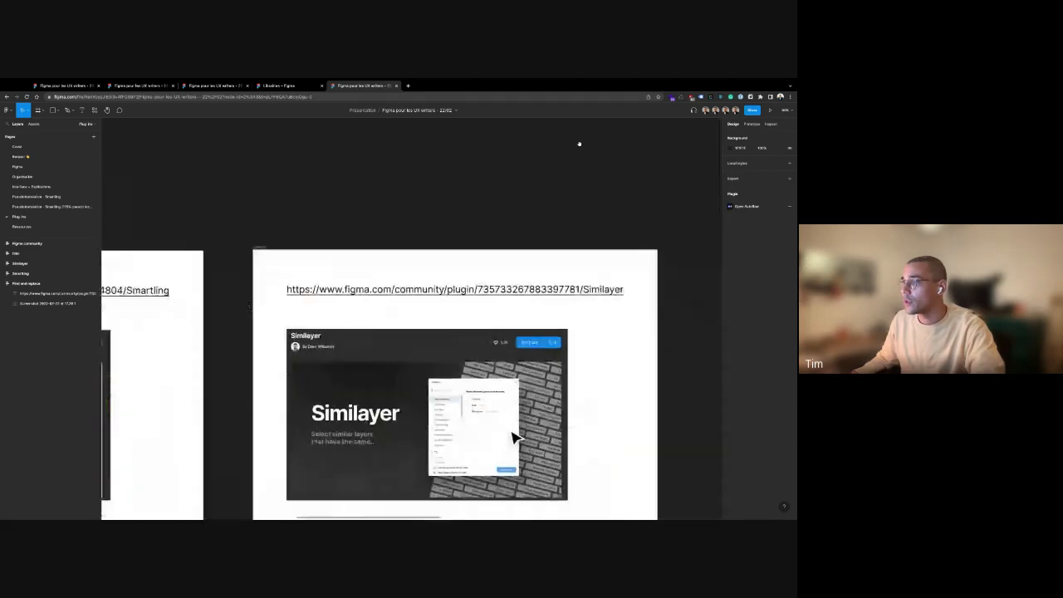
scroll(578, 143, "right", 5)
scroll(578, 144, "down", 5)
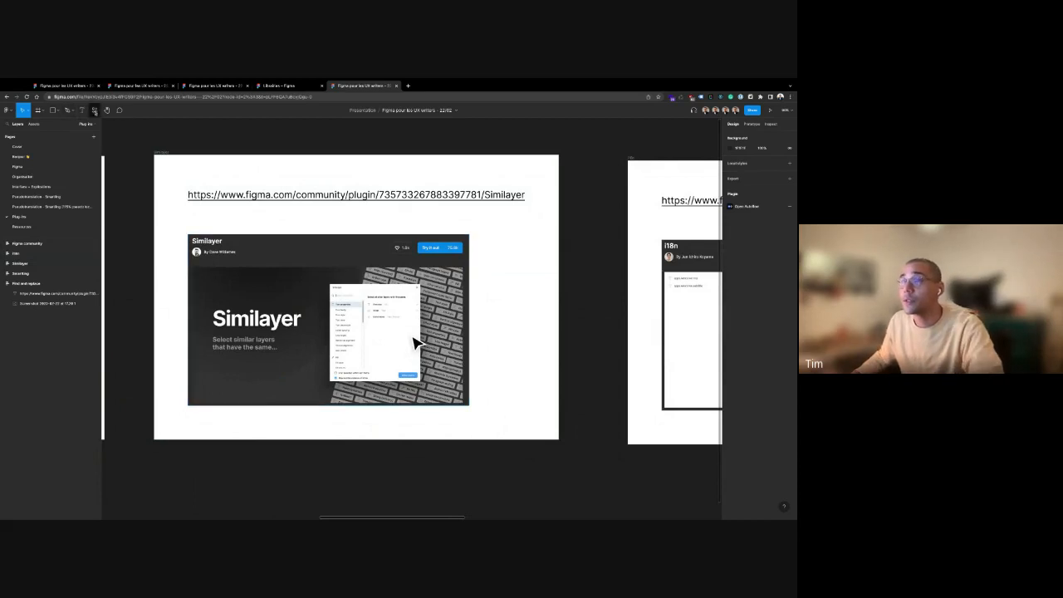
left_click(94, 110)
type("sim")
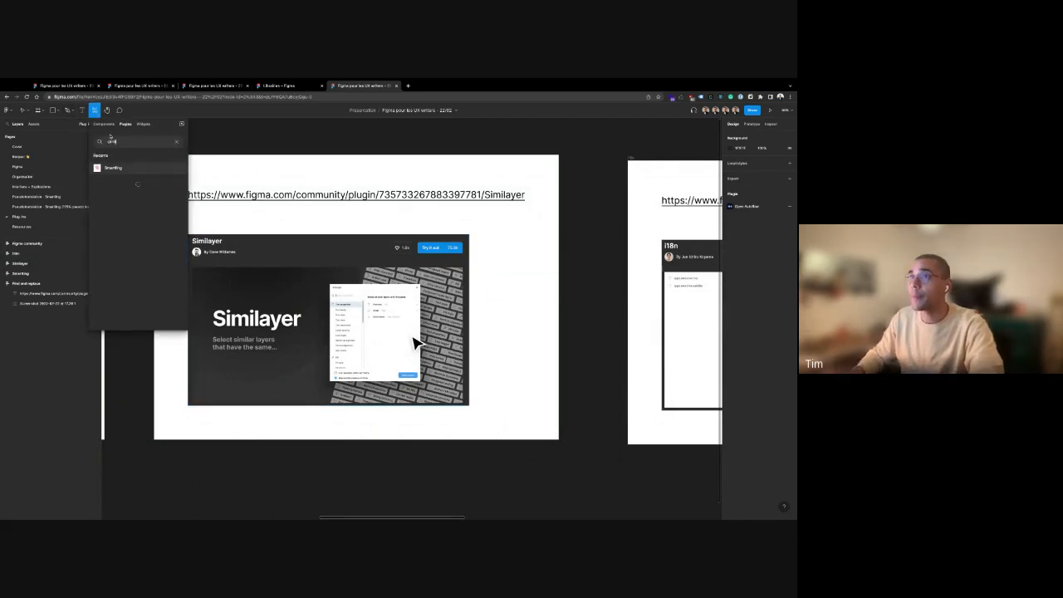
type("il")
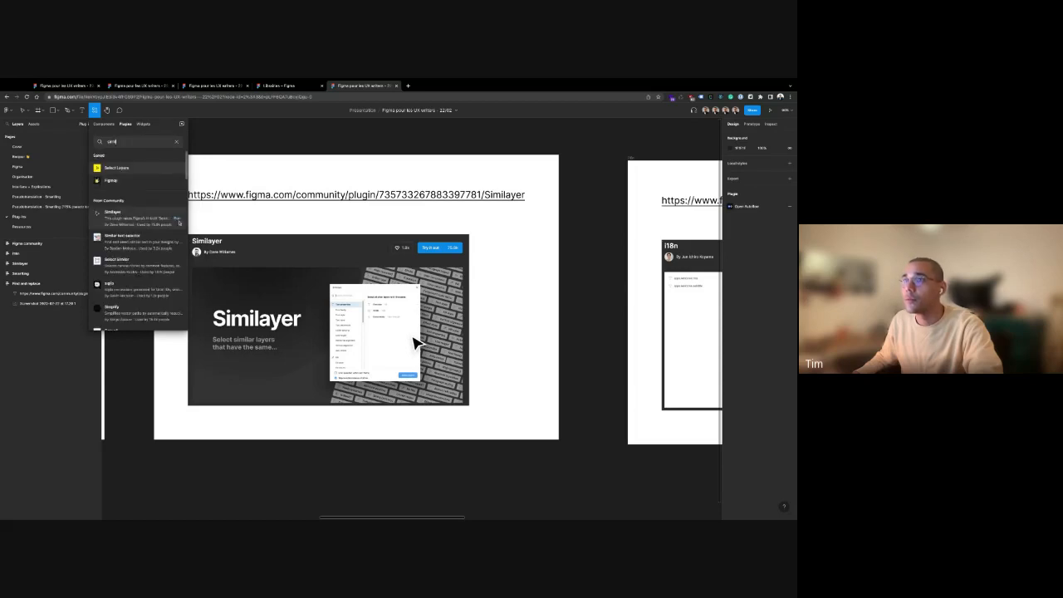
key("Escape")
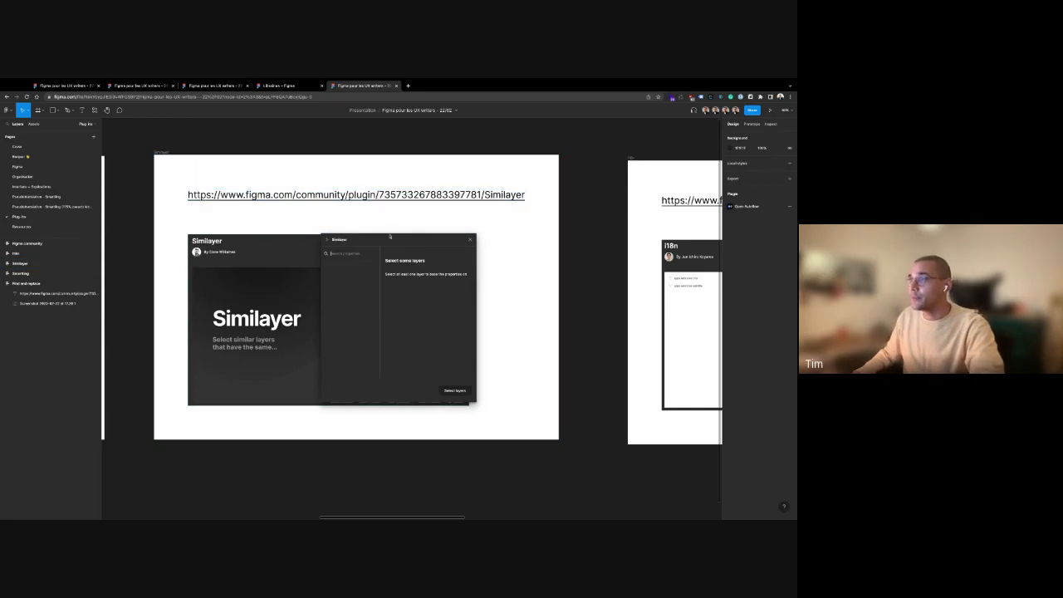
left_click(463, 194)
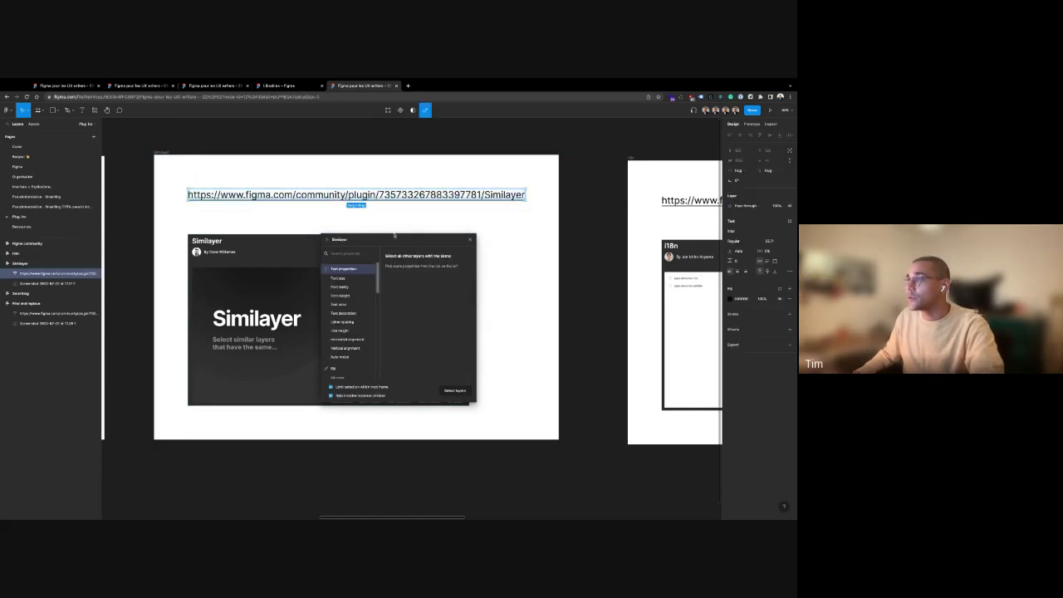
left_click_drag(395, 240, 477, 140)
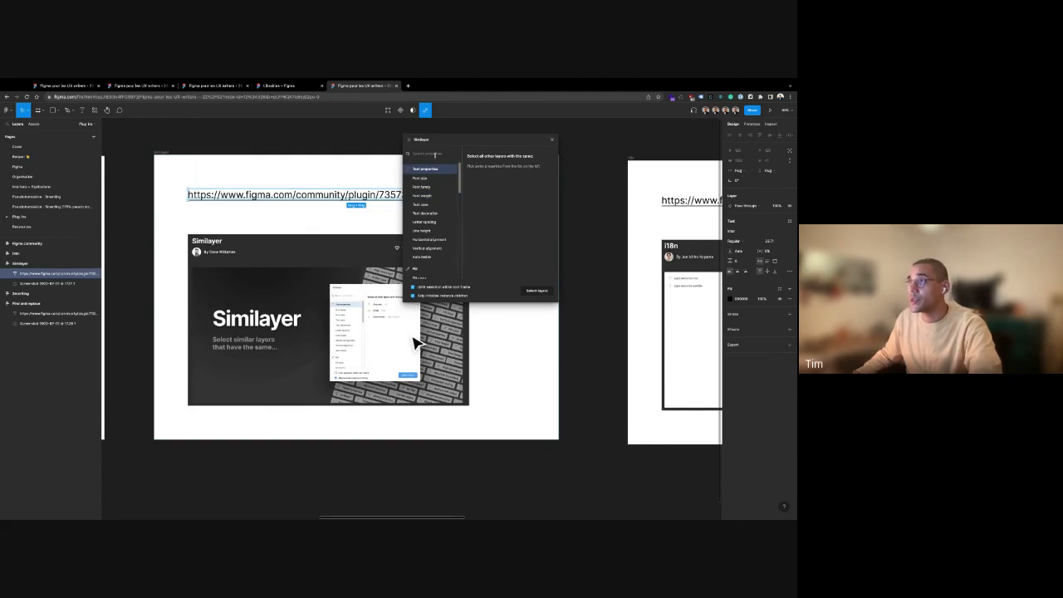
left_click(437, 177)
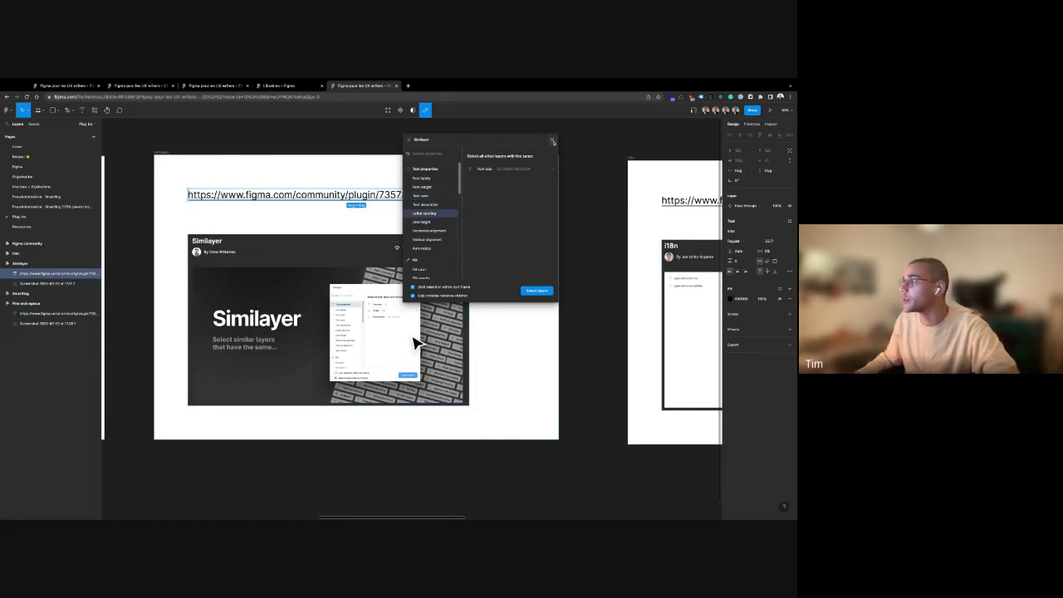
left_click(552, 140)
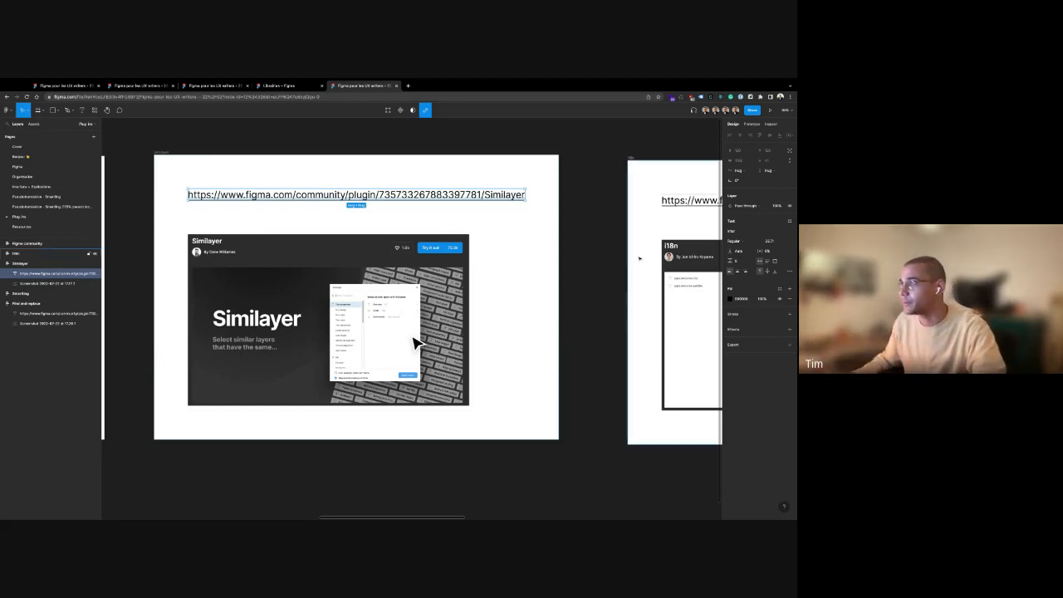
Deselect the link and advance to the i18n slide
left_click(620, 232)
key("n")
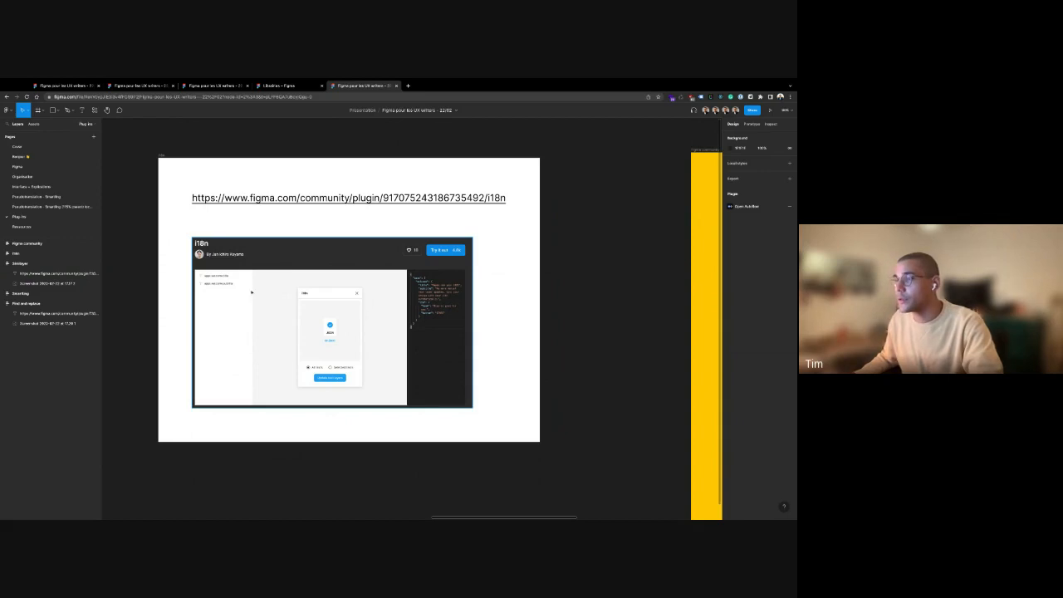
scroll(249, 294, "up", 3)
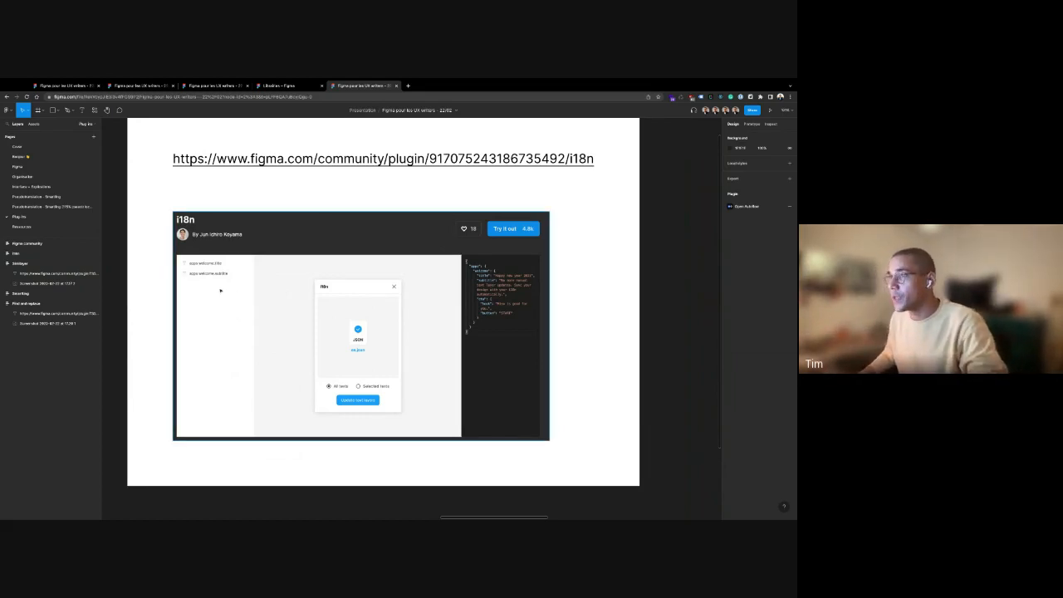
scroll(214, 291, "down", 2)
scroll(210, 288, "up", 4)
scroll(211, 288, "up", 3)
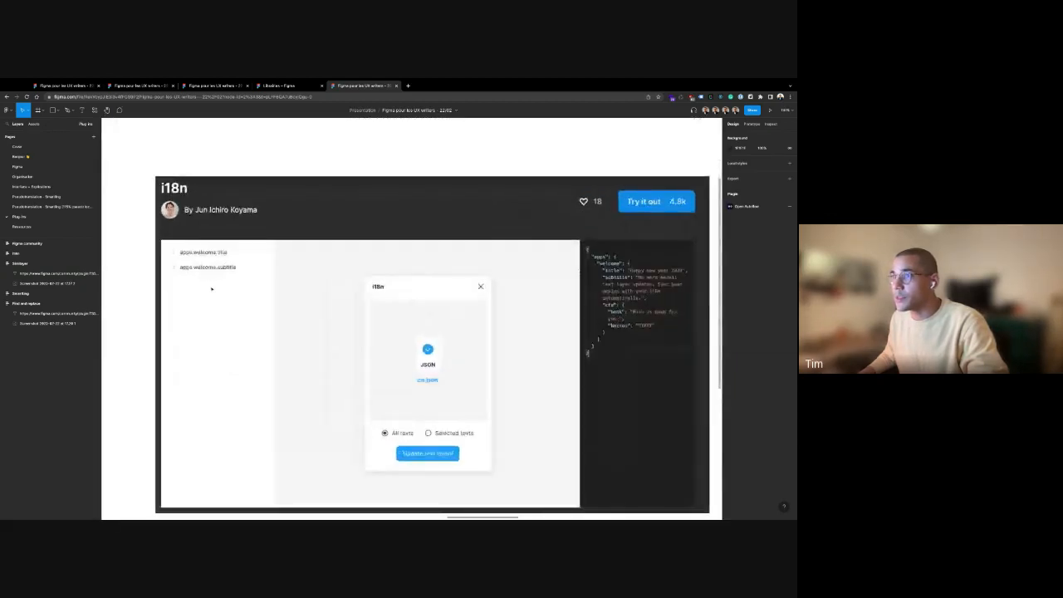
Rename the text layer in the Layers panel
double_click(29, 272)
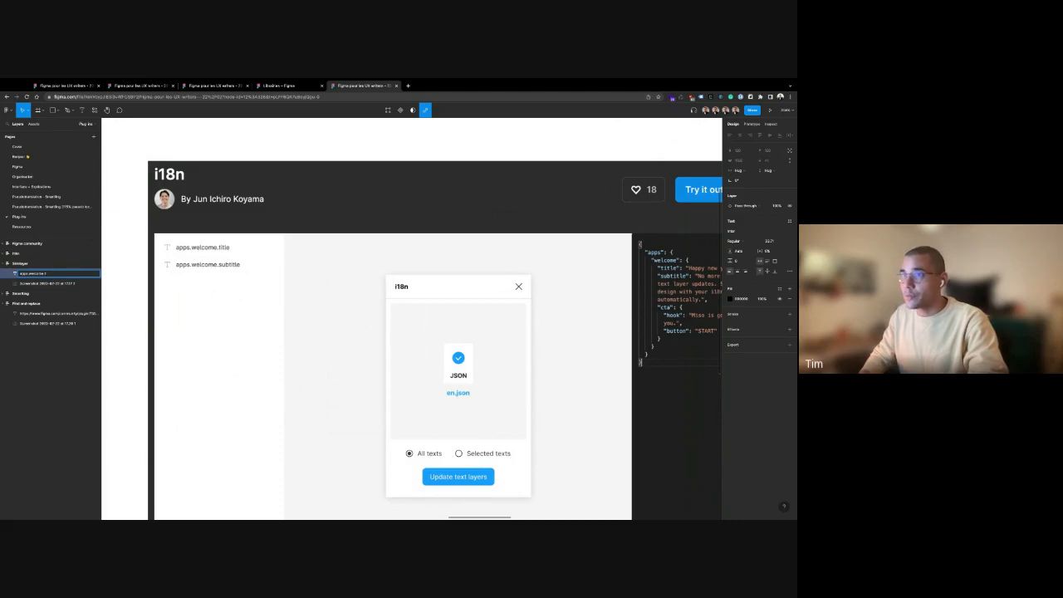
key("Return")
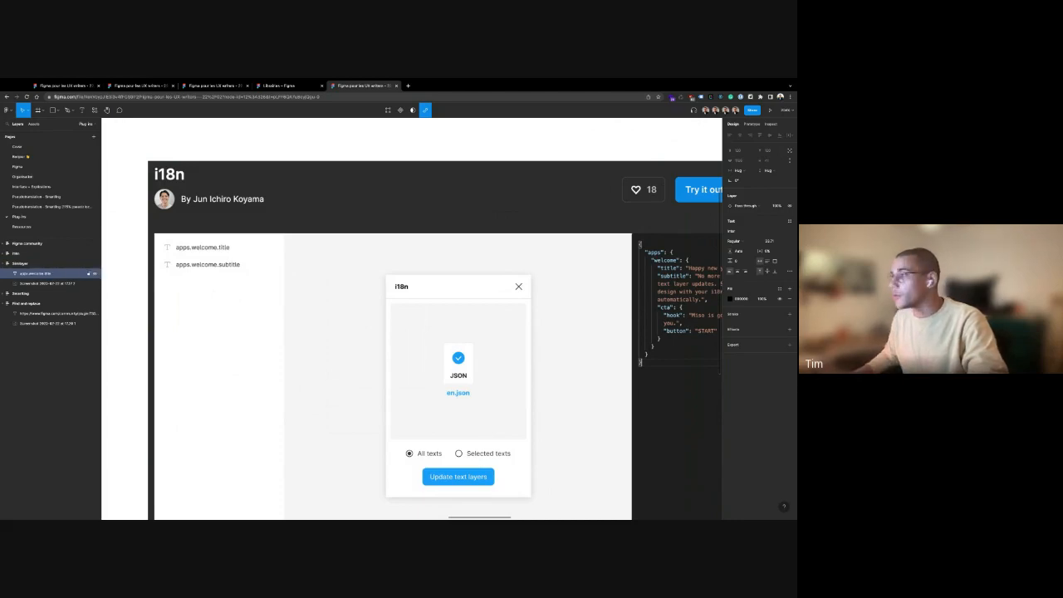
scroll(376, 313, "down", 5)
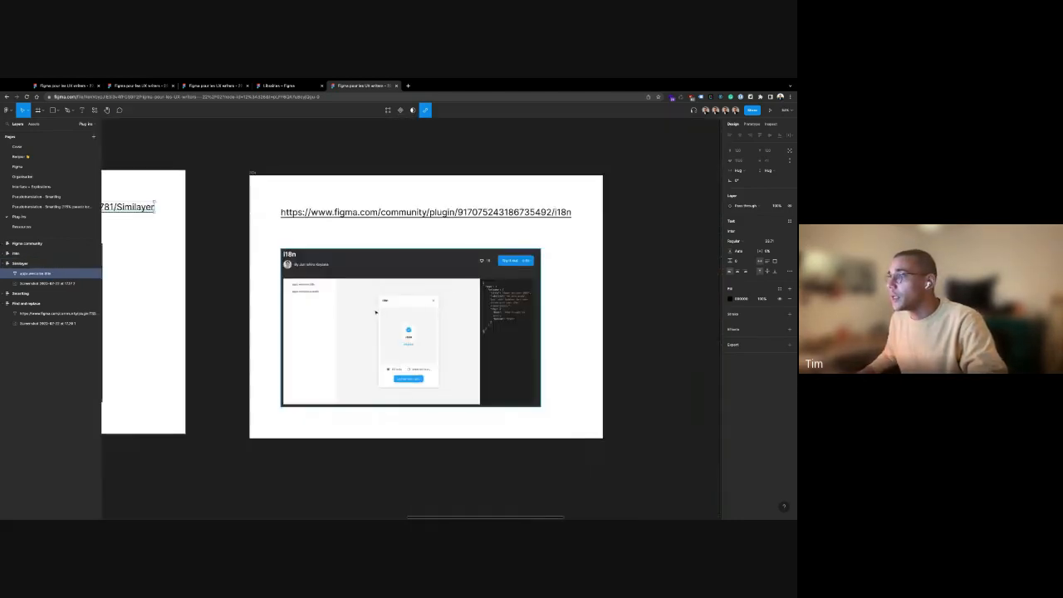
scroll(483, 299, "up", 3)
scroll(483, 299, "up", 4)
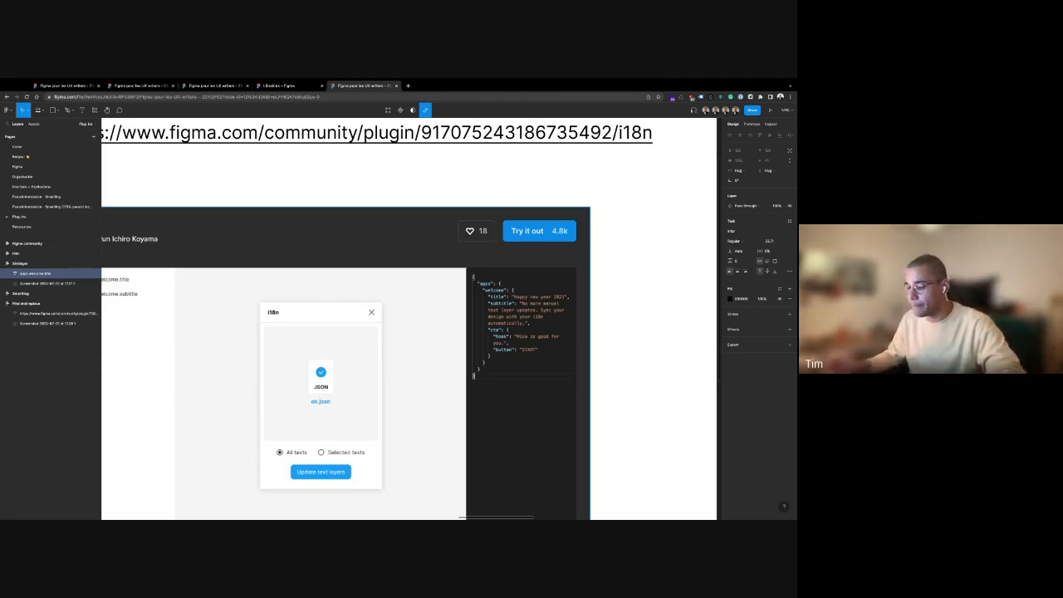
scroll(412, 332, "down", 6)
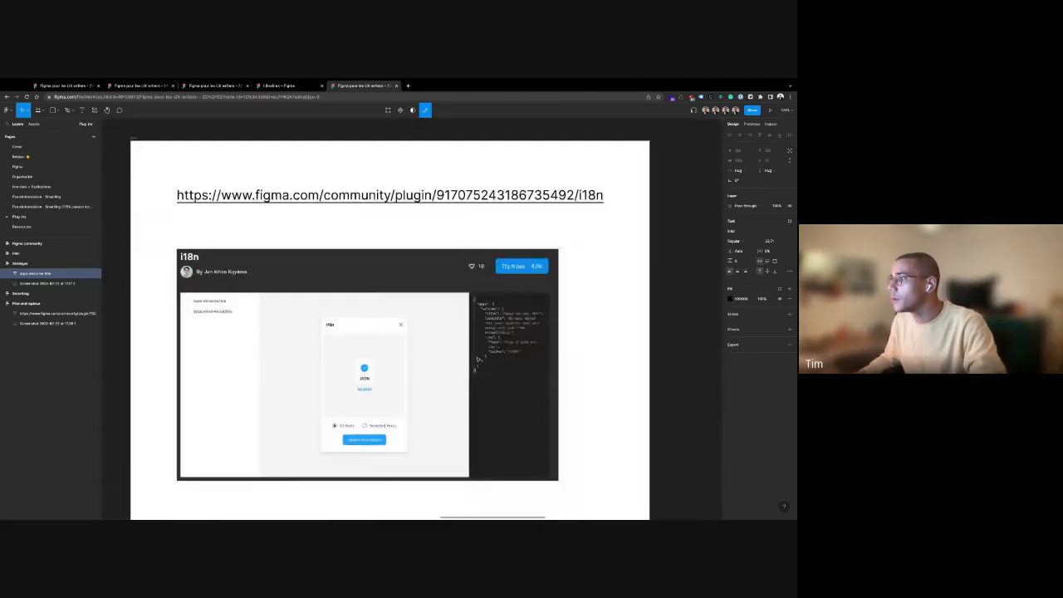
Exit link text editing and pan over to the yellow Figma Community frame
key("Escape")
key("Escape")
scroll(601, 430, "right", 5)
scroll(601, 431, "down", 2)
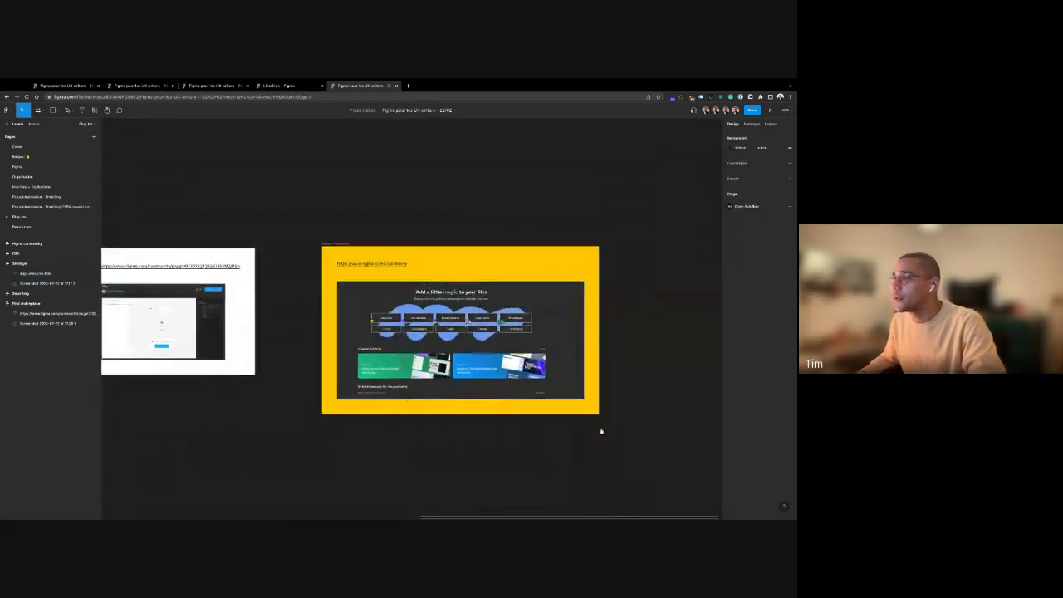
Open the Figma Community link from the yellow slide's URL
scroll(601, 431, "right", 1)
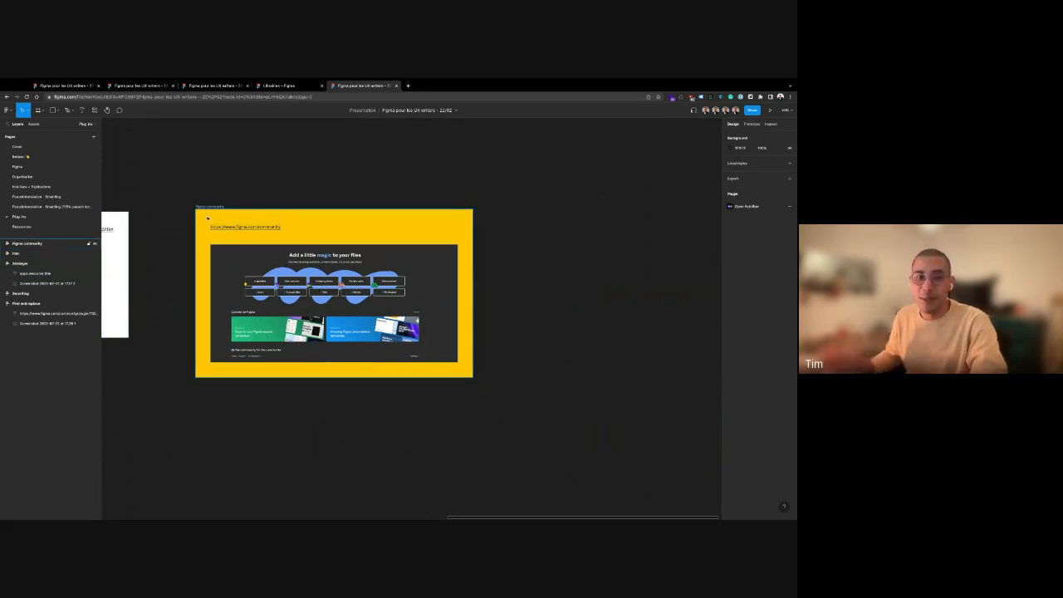
double_click(243, 228)
scroll(244, 232, "up", 5)
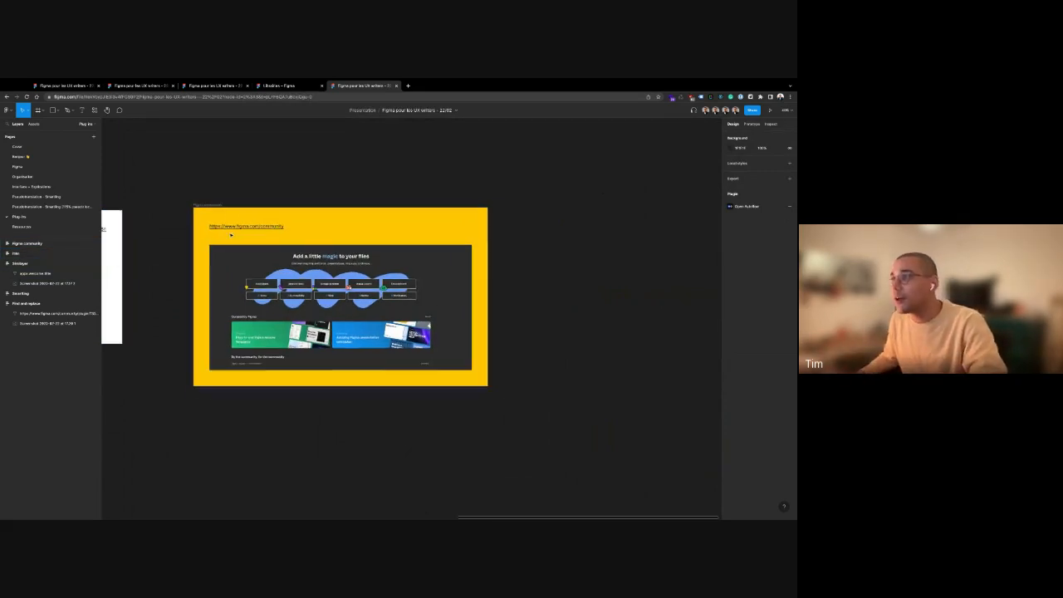
double_click(242, 224)
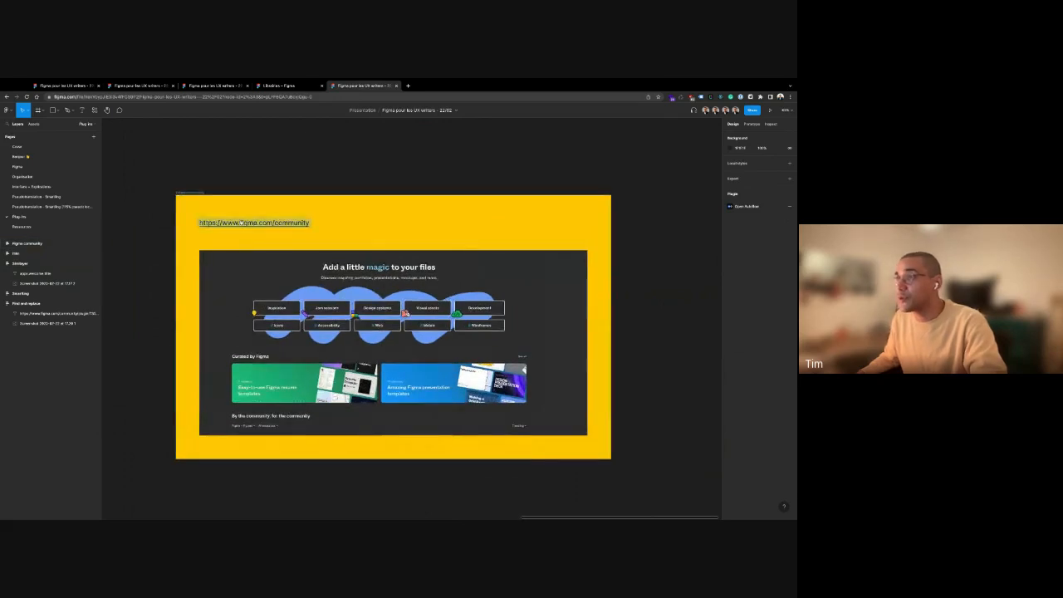
left_click(242, 224)
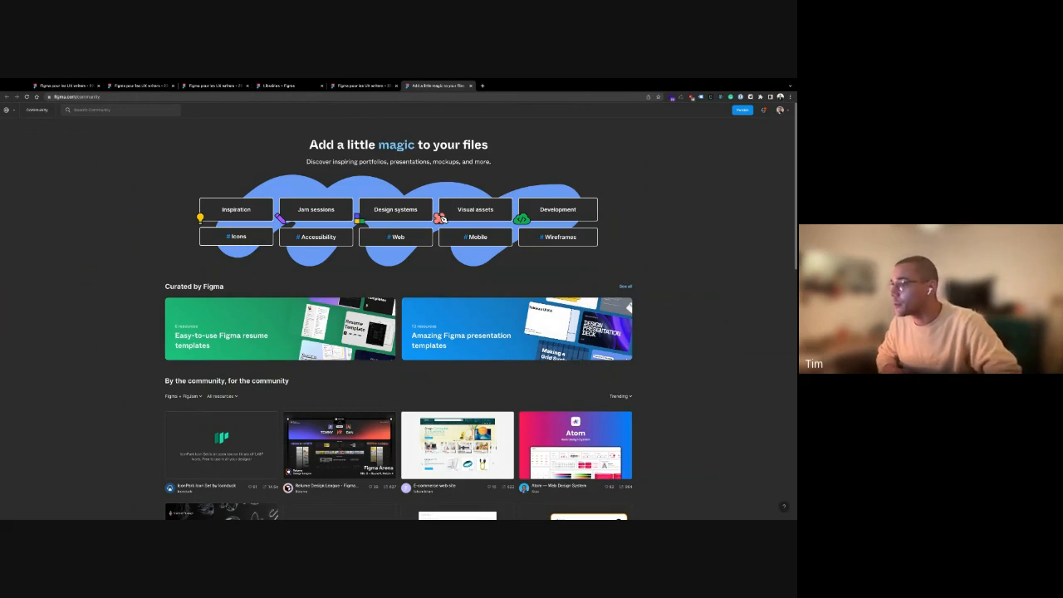
scroll(238, 275, "down", 1)
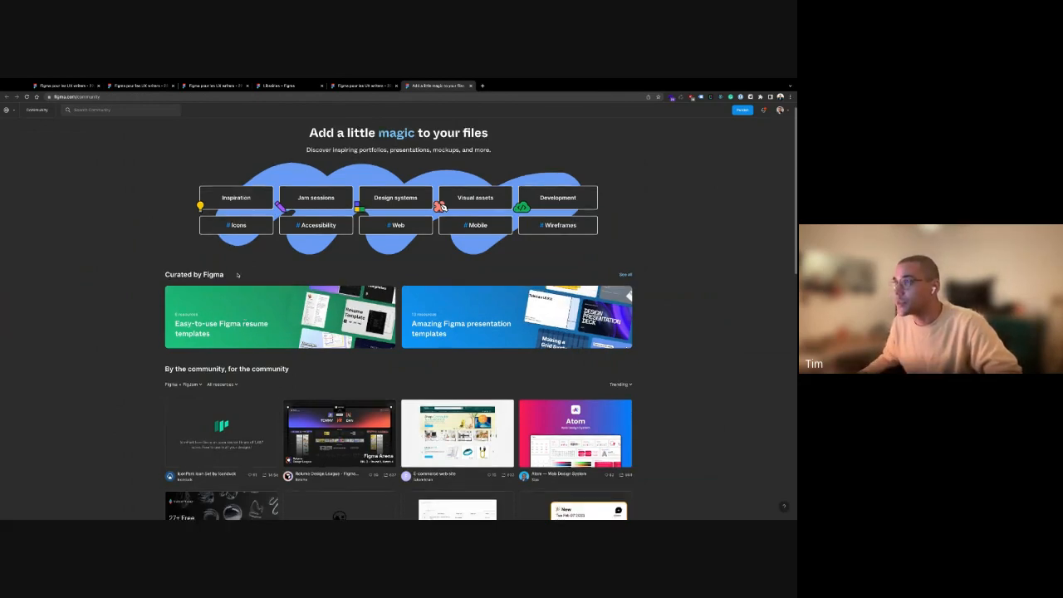
scroll(237, 274, "down", 2)
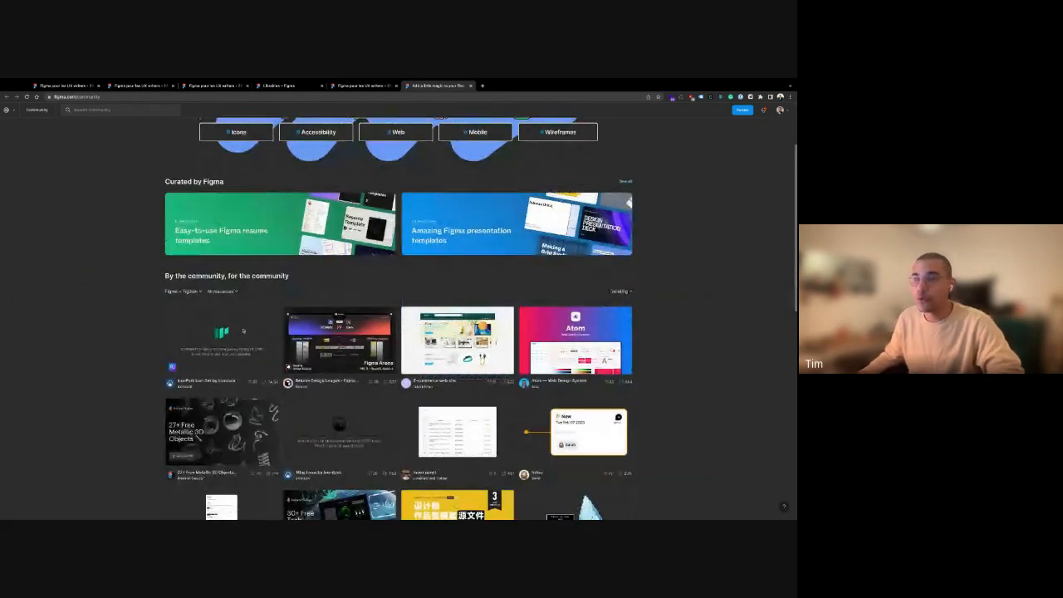
scroll(226, 219, "down", 1)
scroll(227, 219, "up", 3)
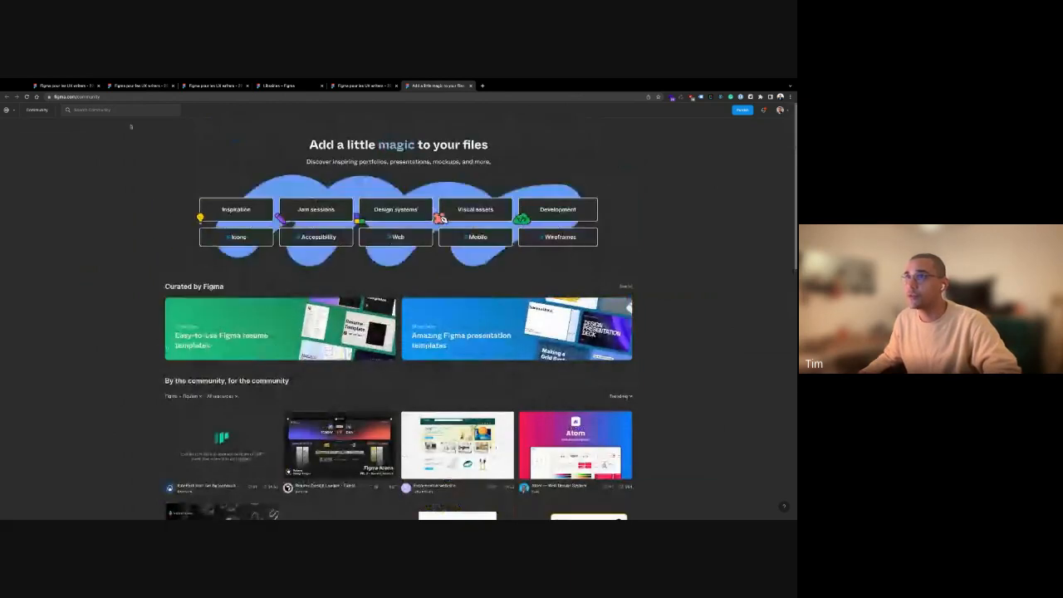
Search Community for Lokalize, view the Lokalise plugin, then return to the Figma file
left_click(127, 110)
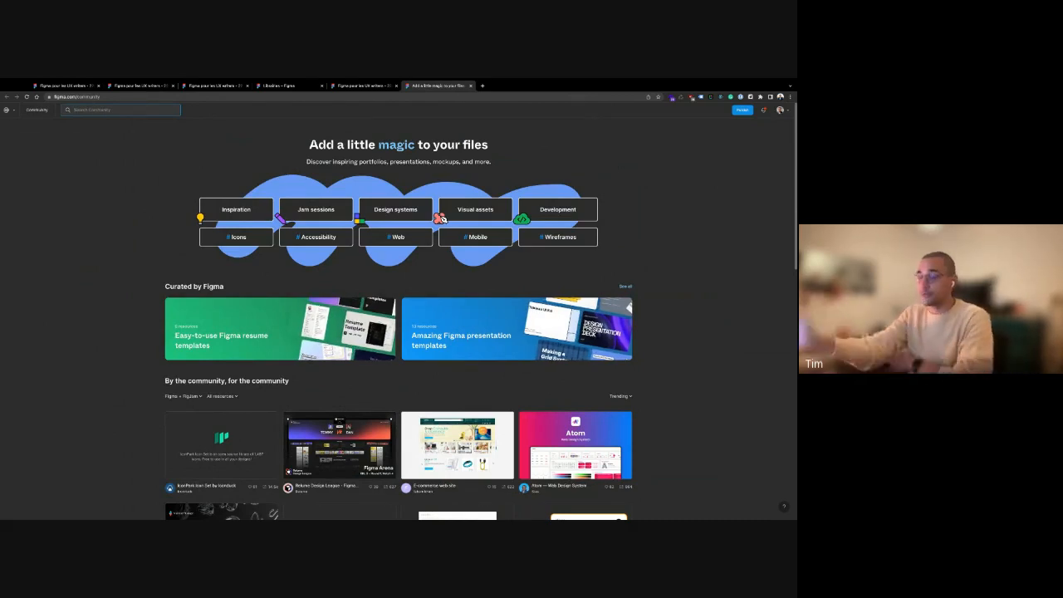
type("Loa")
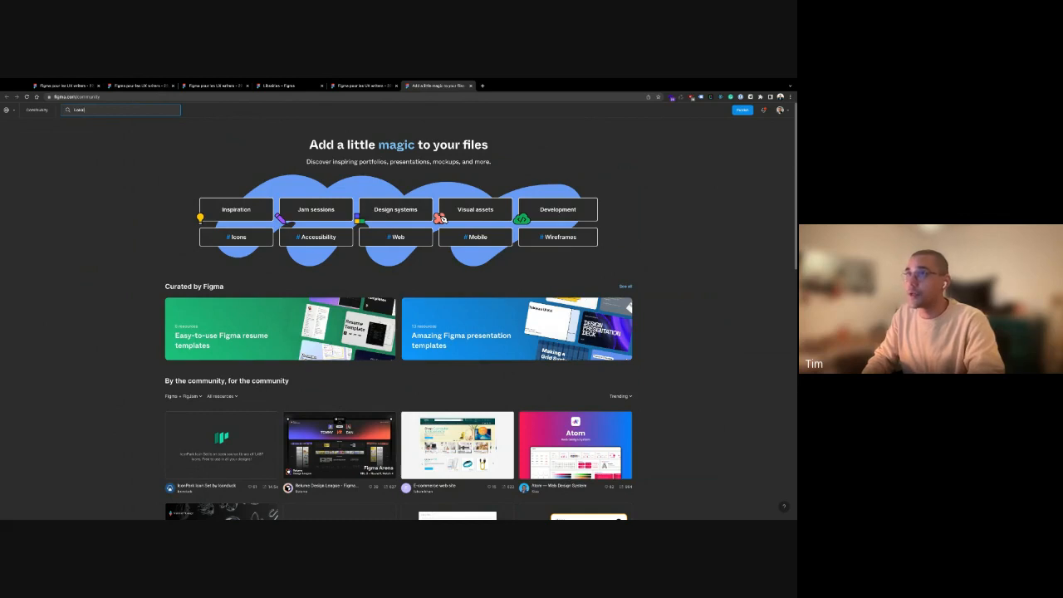
type("alize")
key("Return")
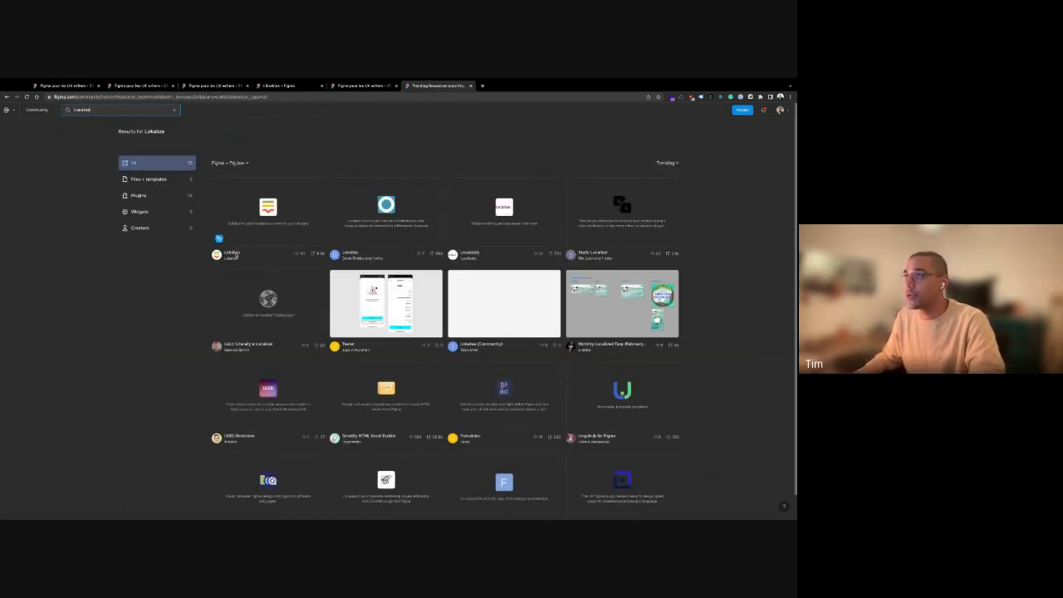
left_click(232, 254)
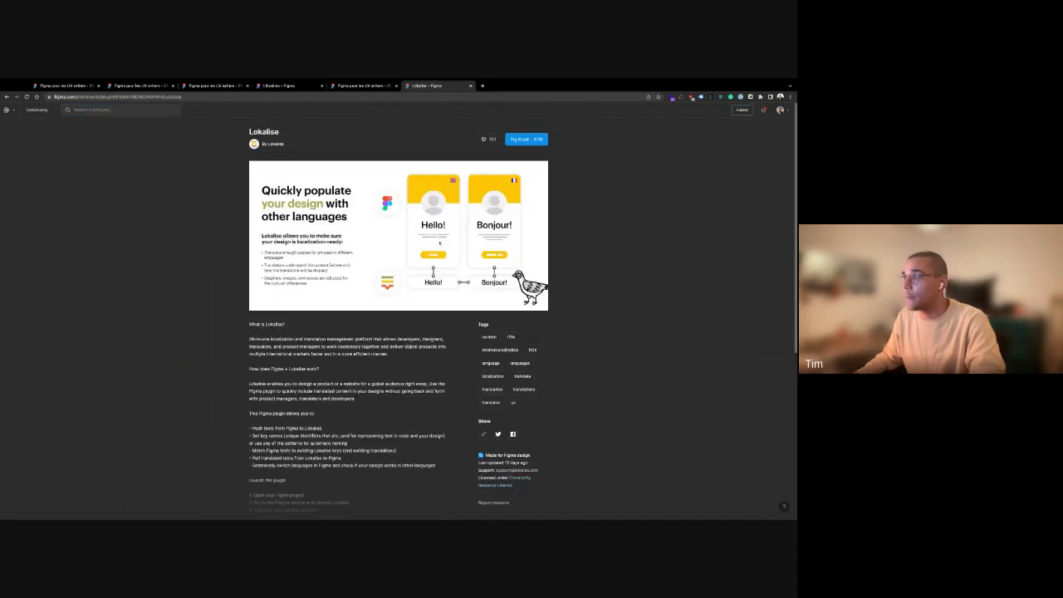
scroll(416, 275, "down", 1)
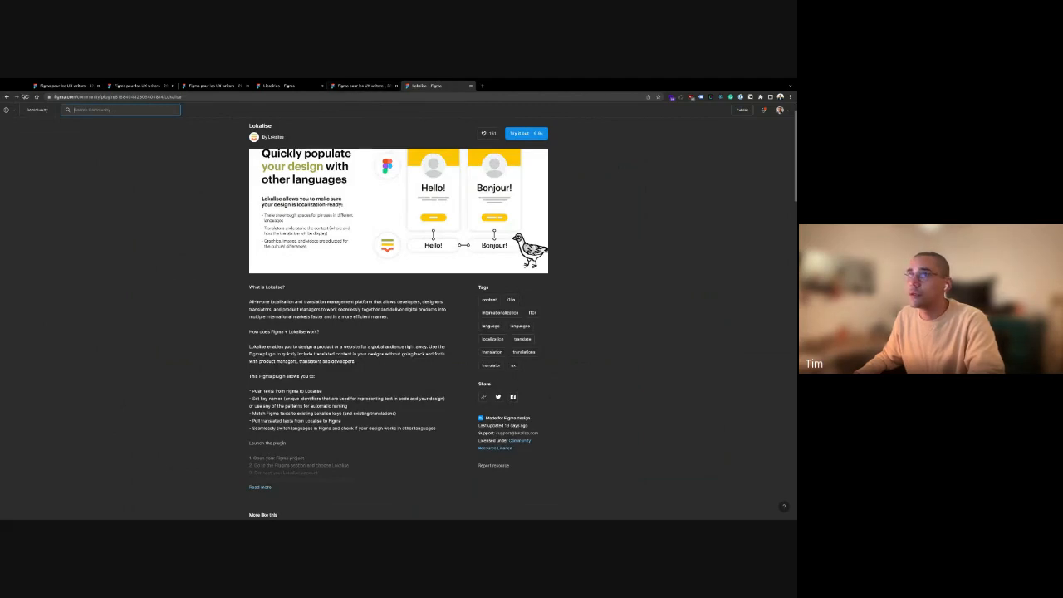
left_click(7, 96)
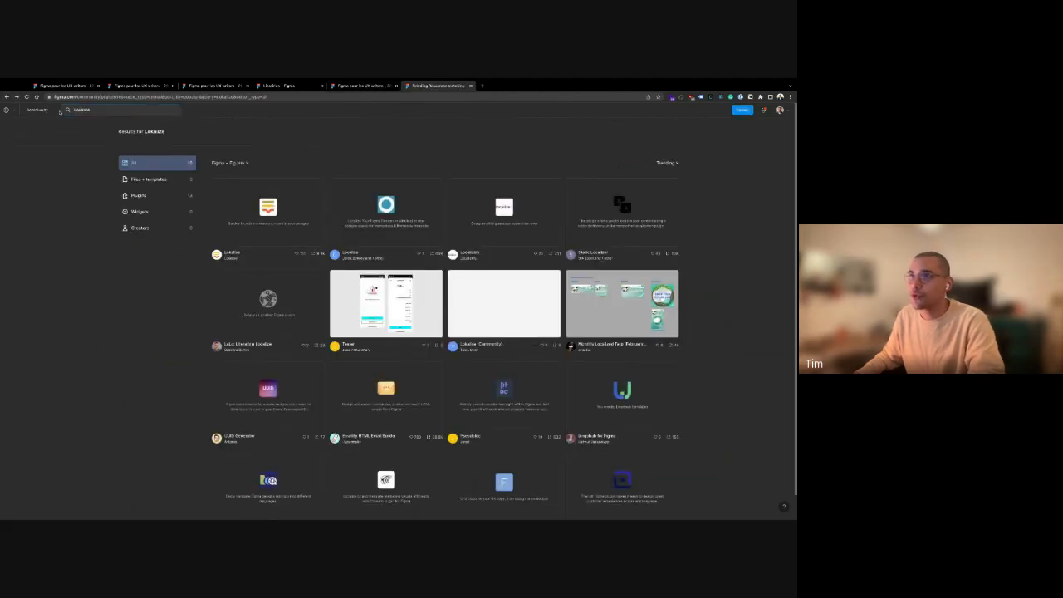
left_click(364, 86)
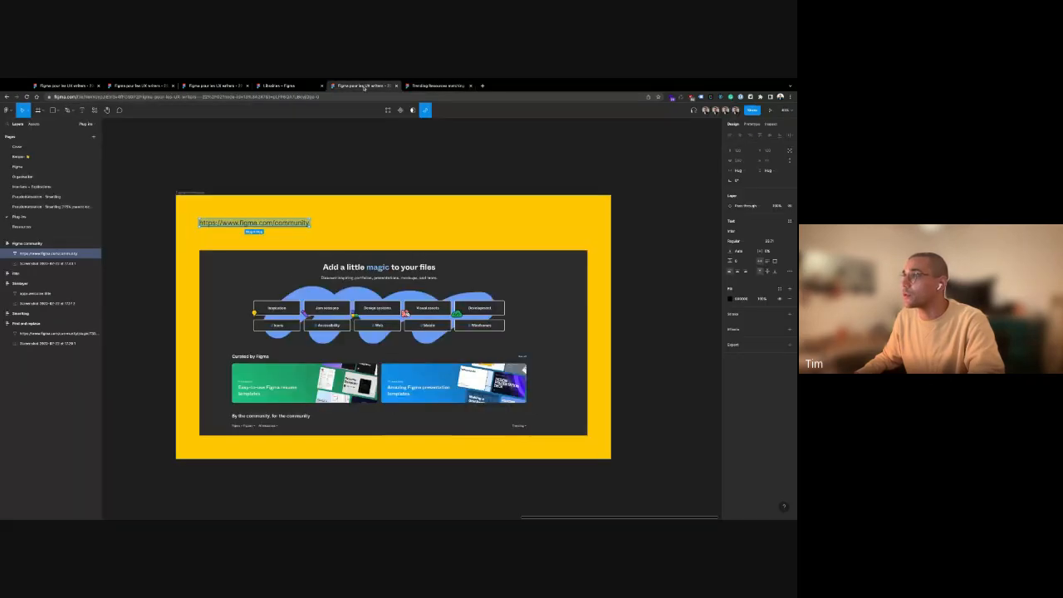
left_click(7, 109)
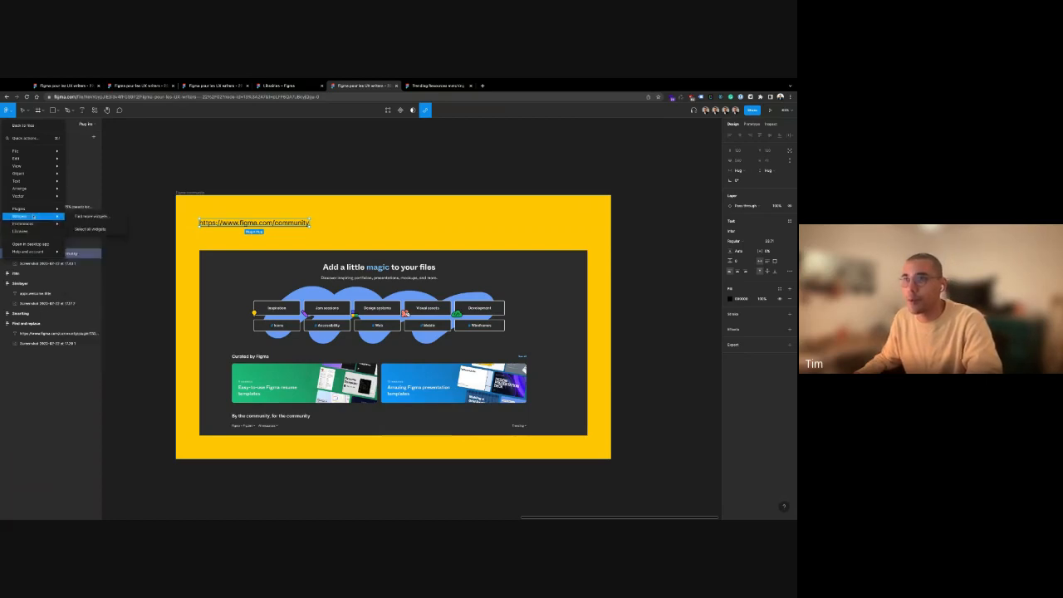
mouse_move(33, 208)
mouse_move(98, 244)
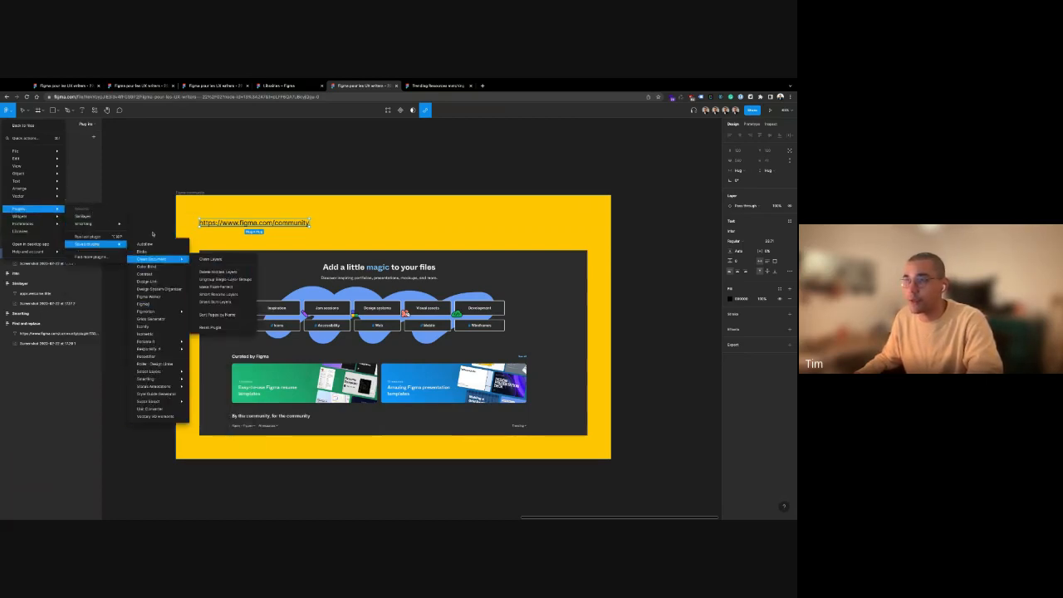
left_click(201, 164)
left_click(271, 171)
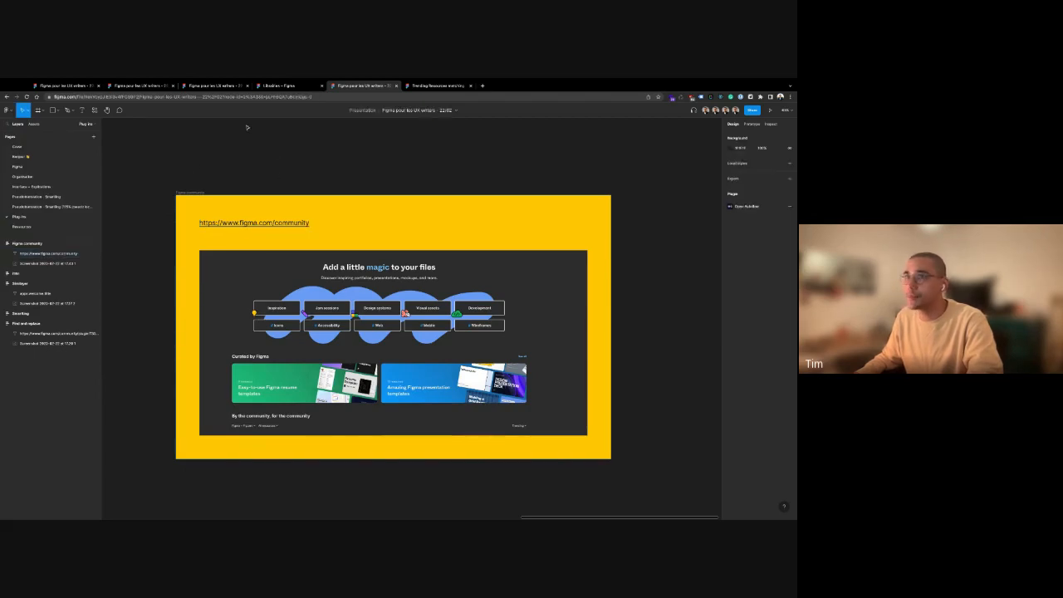
Open the Resources page and look at the YouTube tutorial screenshot
left_click(22, 226)
scroll(220, 181, "left", 5)
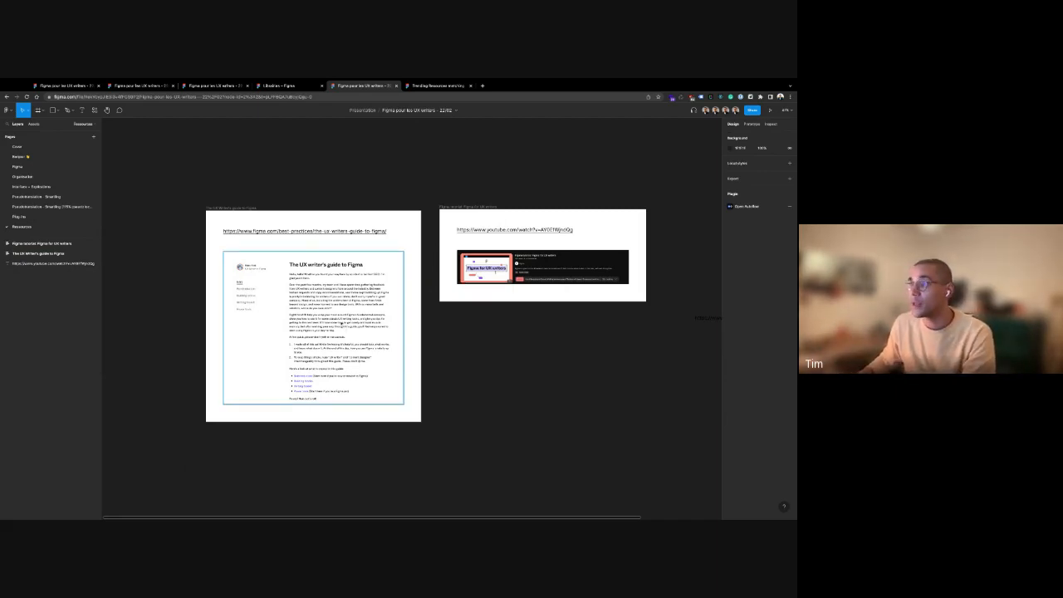
left_click(537, 262)
left_click(333, 186)
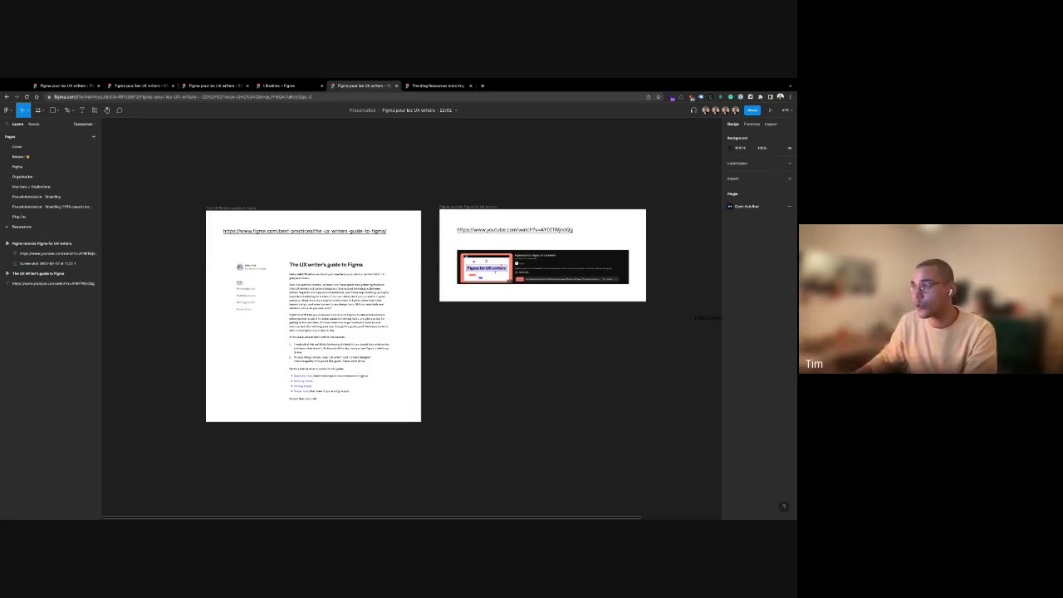
Examine The UX writer's guide to Figma frame and its screenshot
scroll(458, 413, "right", 2)
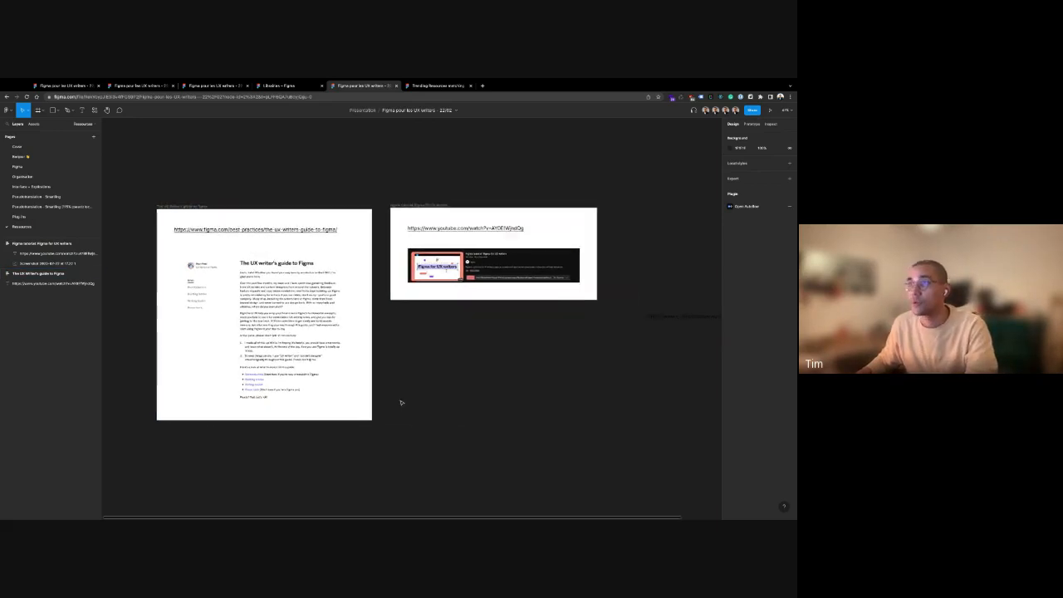
left_click(357, 376)
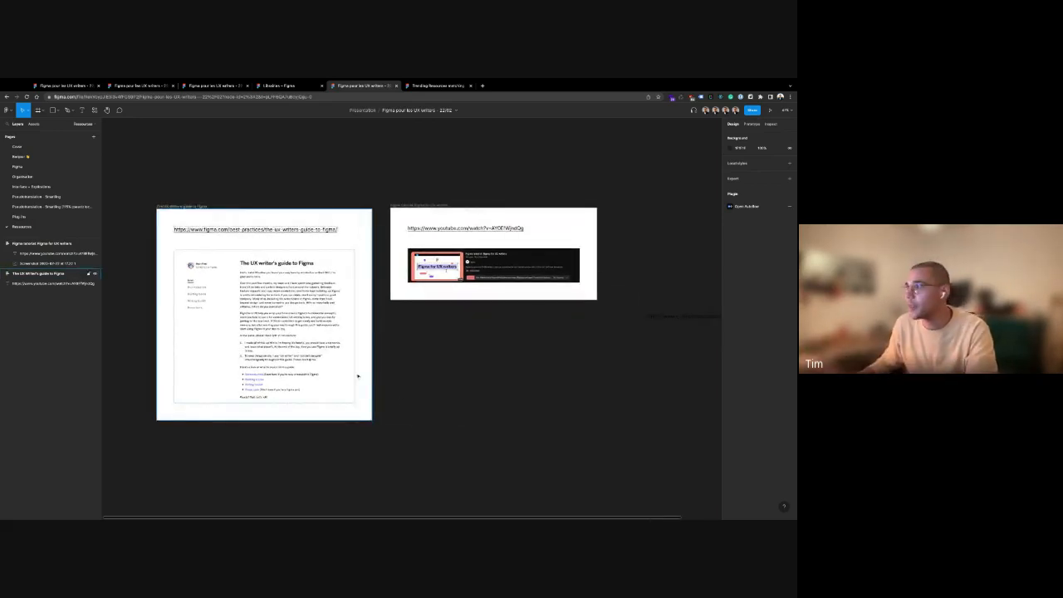
left_click(201, 256)
scroll(201, 256, "down", 1)
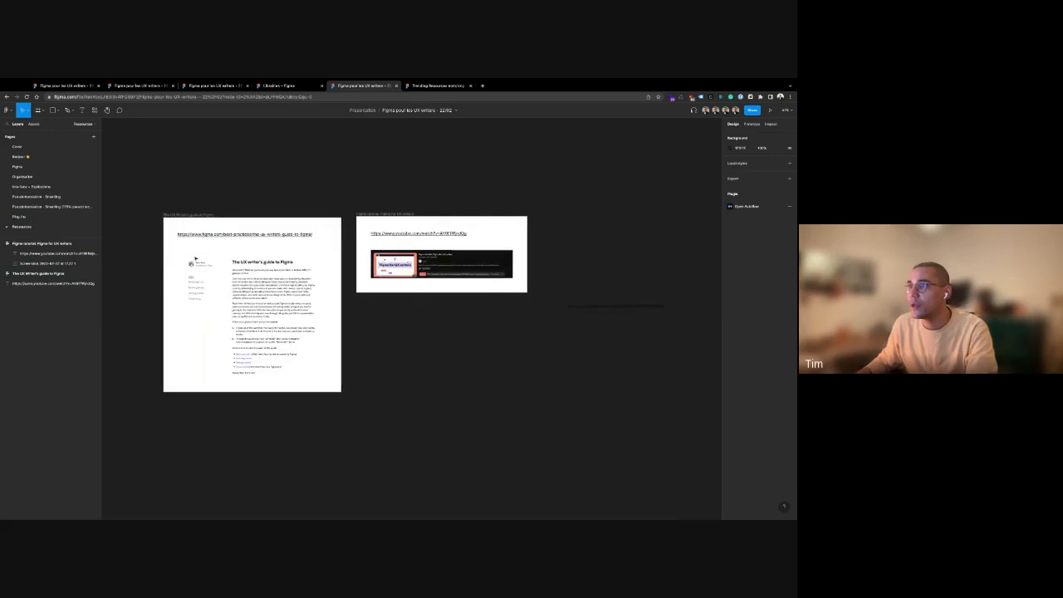
scroll(201, 256, "up", 5)
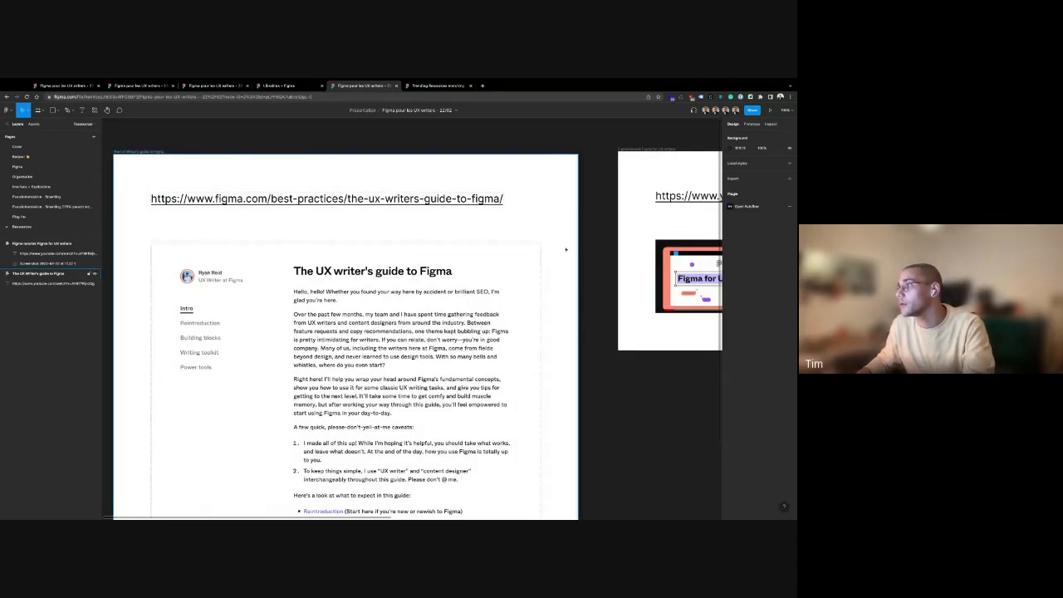
scroll(565, 249, "right", 10)
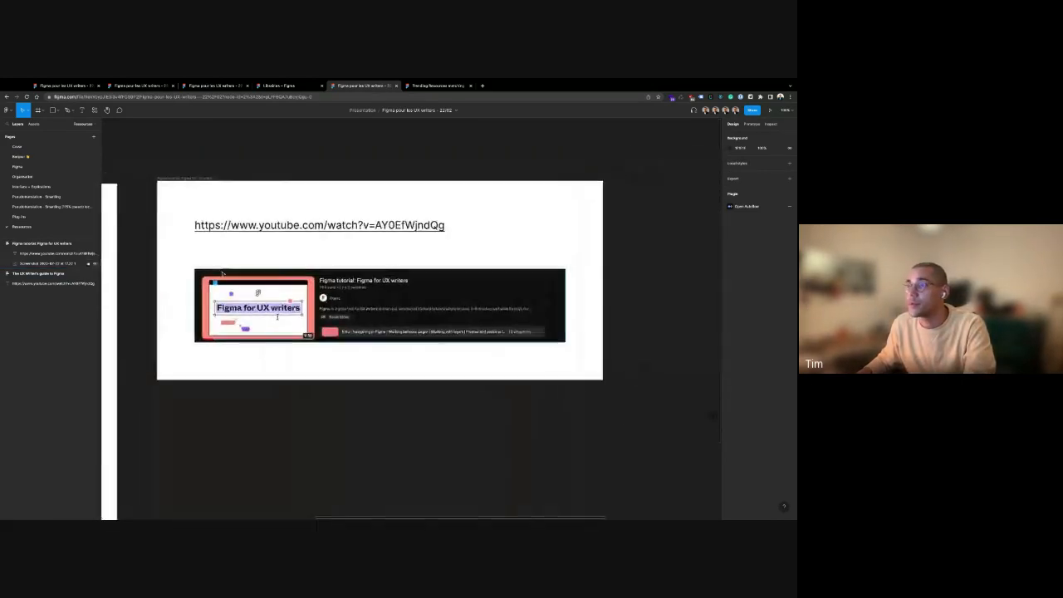
mouse_move(245, 229)
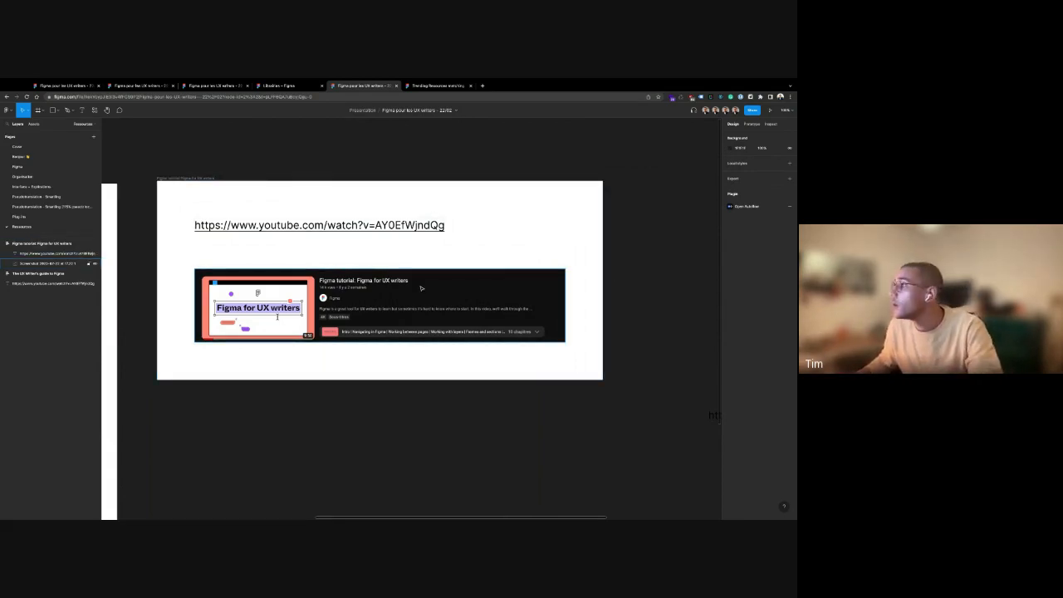
scroll(421, 288, "down", 5)
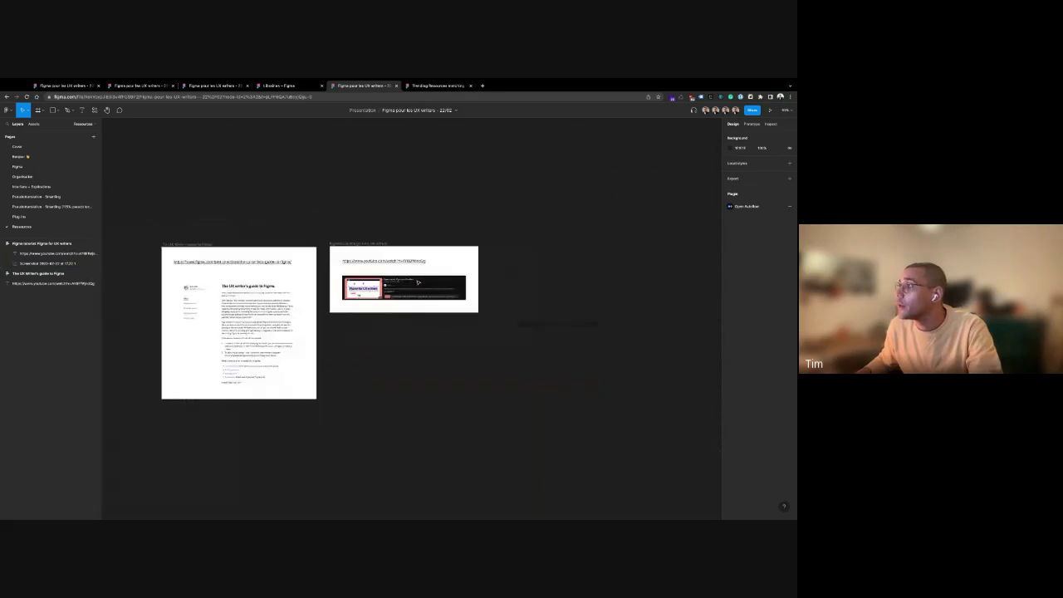
scroll(418, 282, "down", 3)
scroll(249, 221, "left", 5)
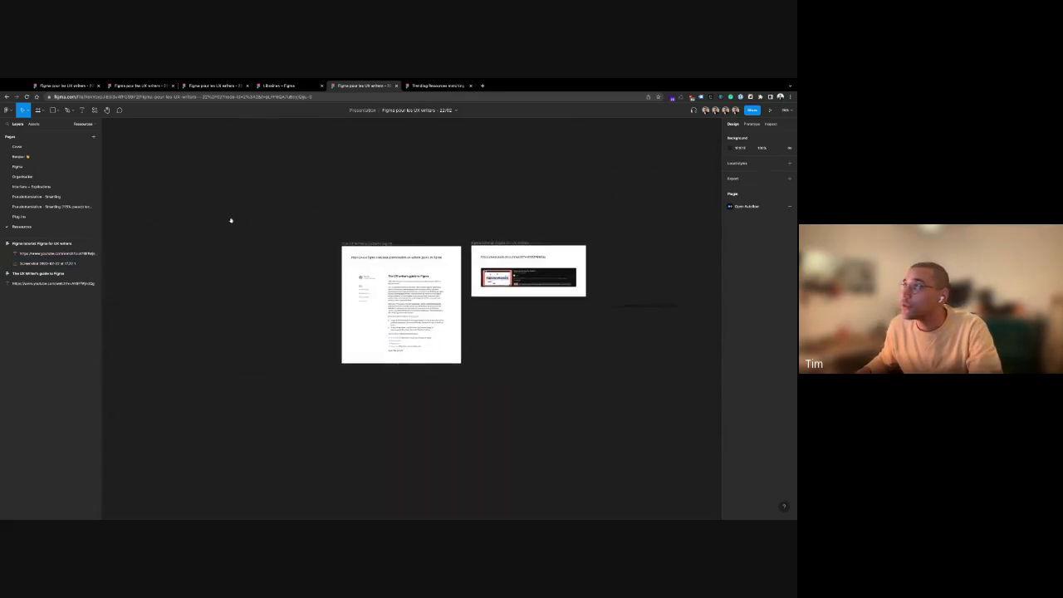
scroll(231, 220, "right", 3)
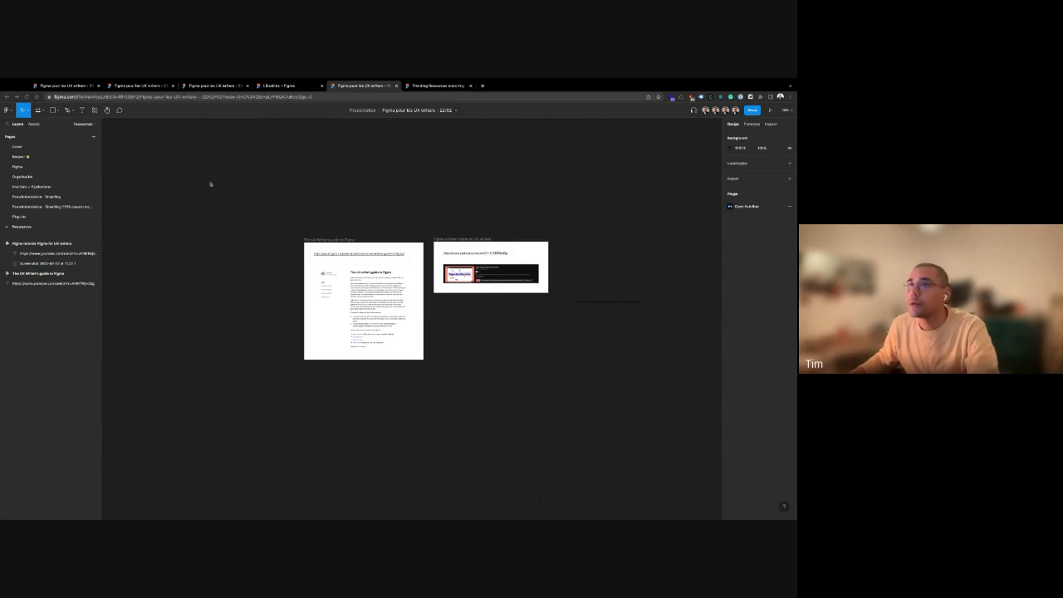
Switch to the Interface + Explorations page holding the landing-page mockup
left_click(32, 186)
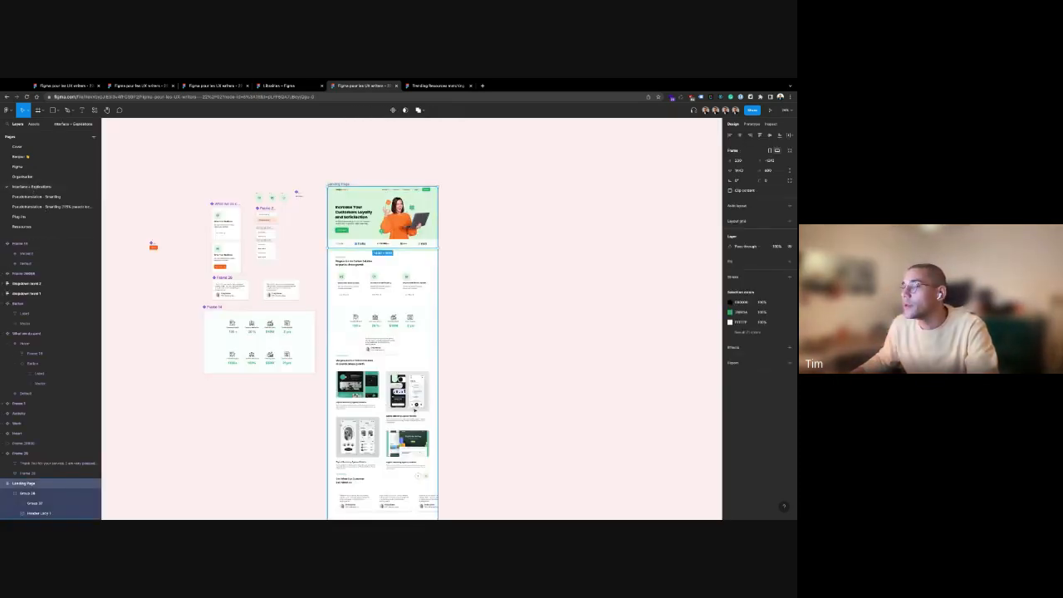
Zoom in on the testimonial cards and select the second card's text
scroll(324, 387, "up", 5)
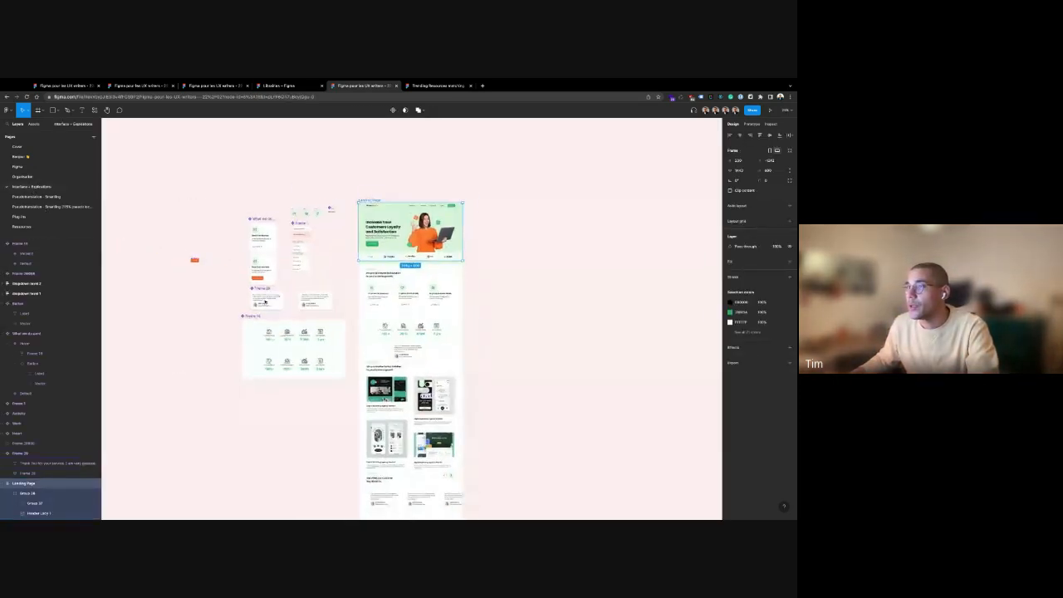
scroll(309, 304, "up", 5)
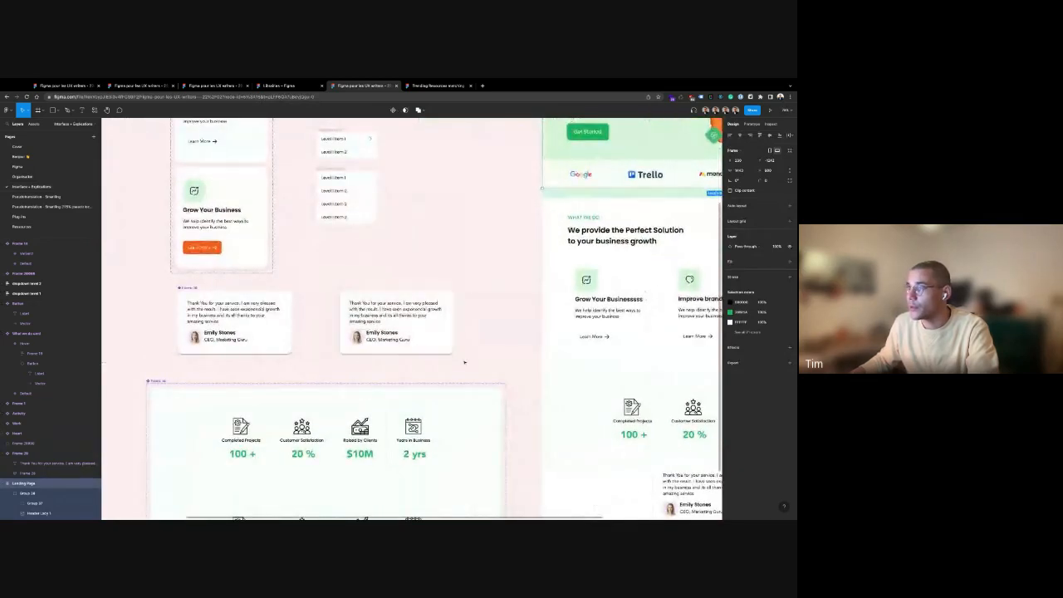
left_click(396, 321)
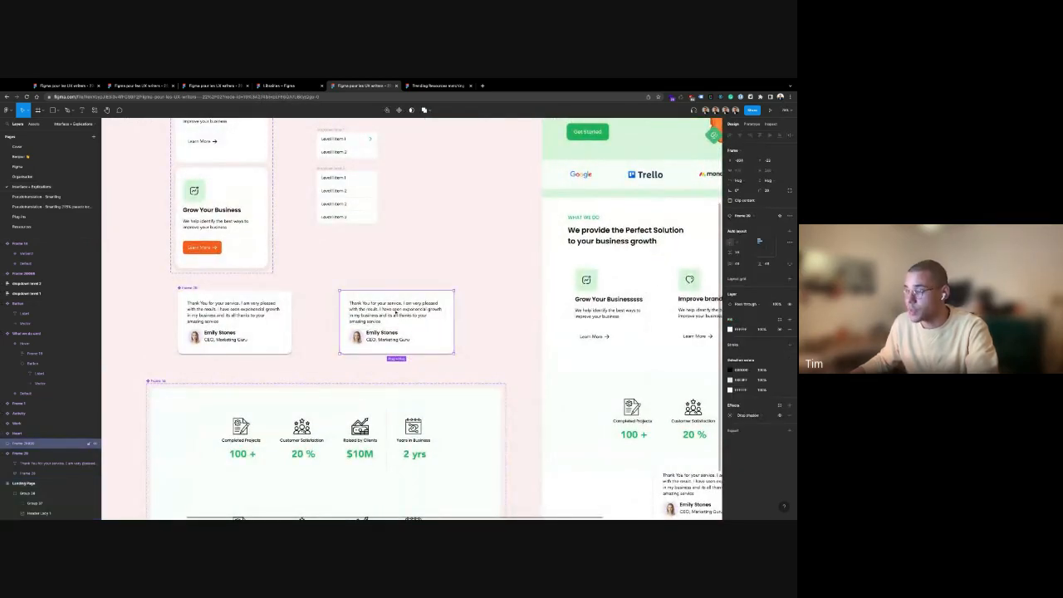
key("t")
left_click(396, 309)
left_click(414, 341)
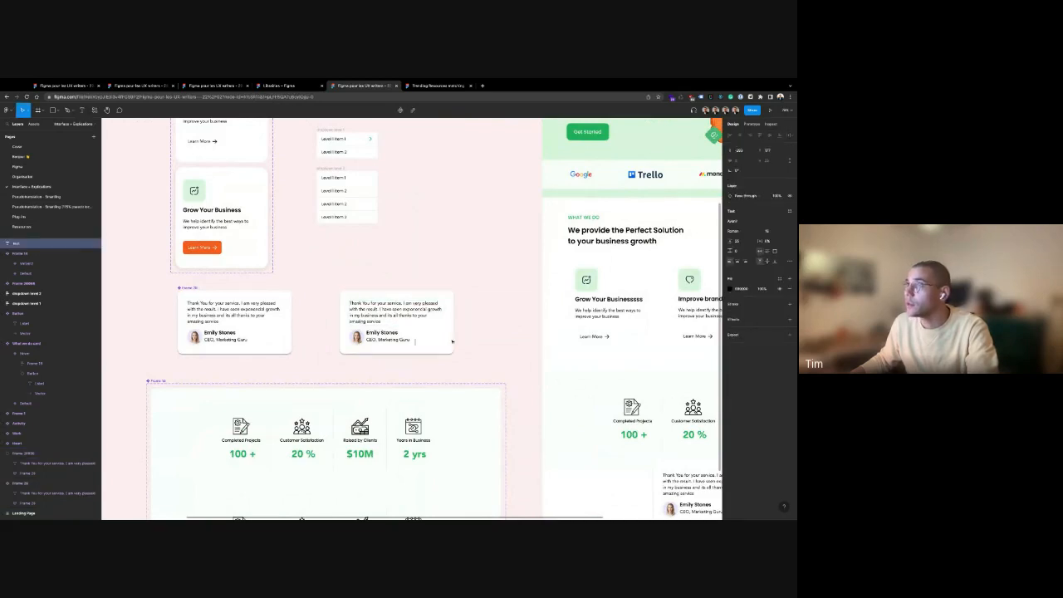
left_click(362, 272)
Add a small 'texte' text label onto the second testimonial card
key("t")
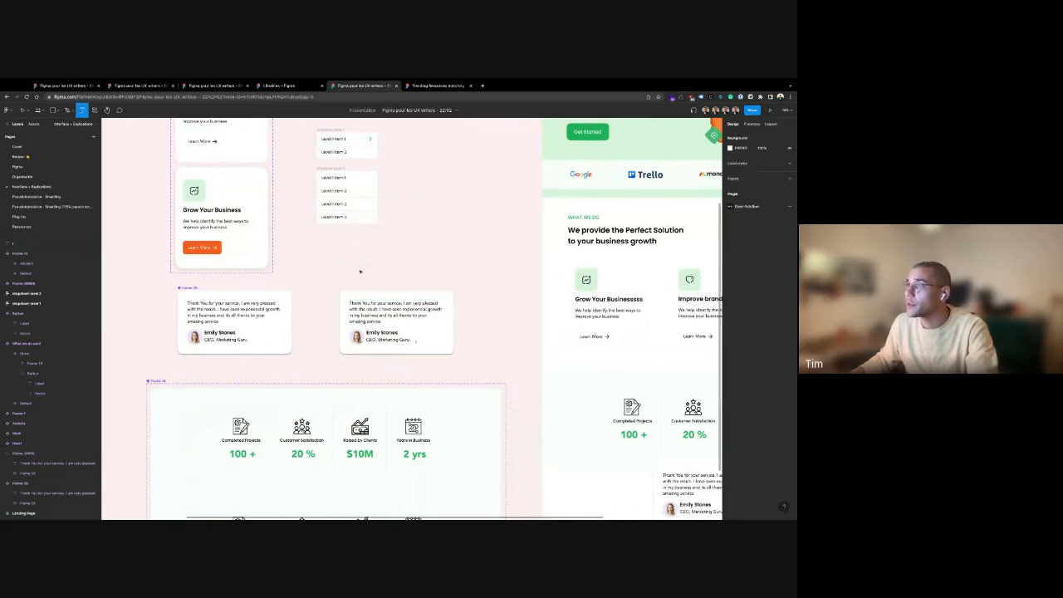
left_click(354, 267)
type("texte")
left_click(415, 267)
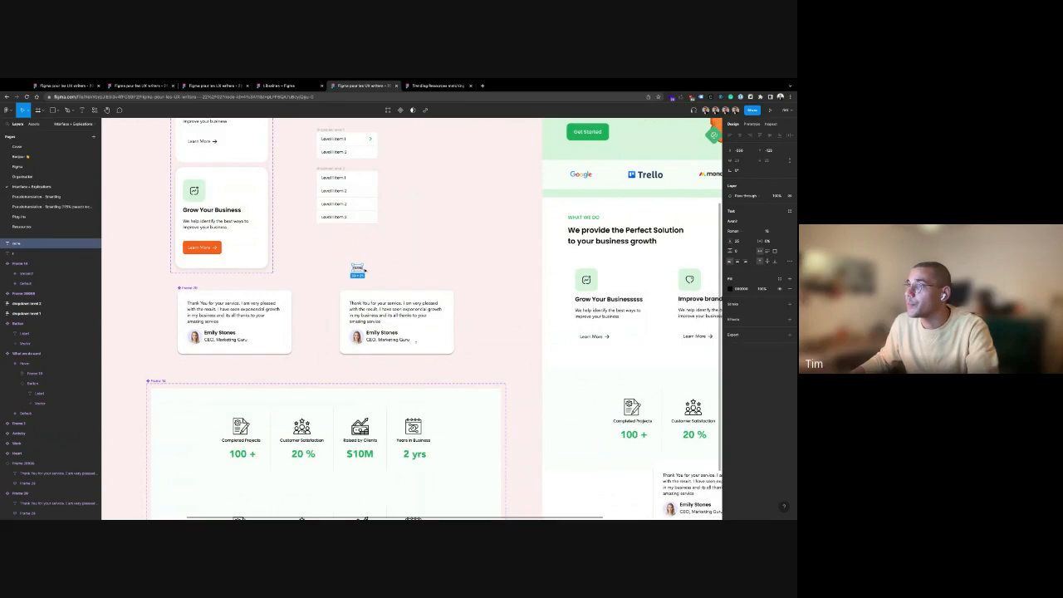
key("Escape")
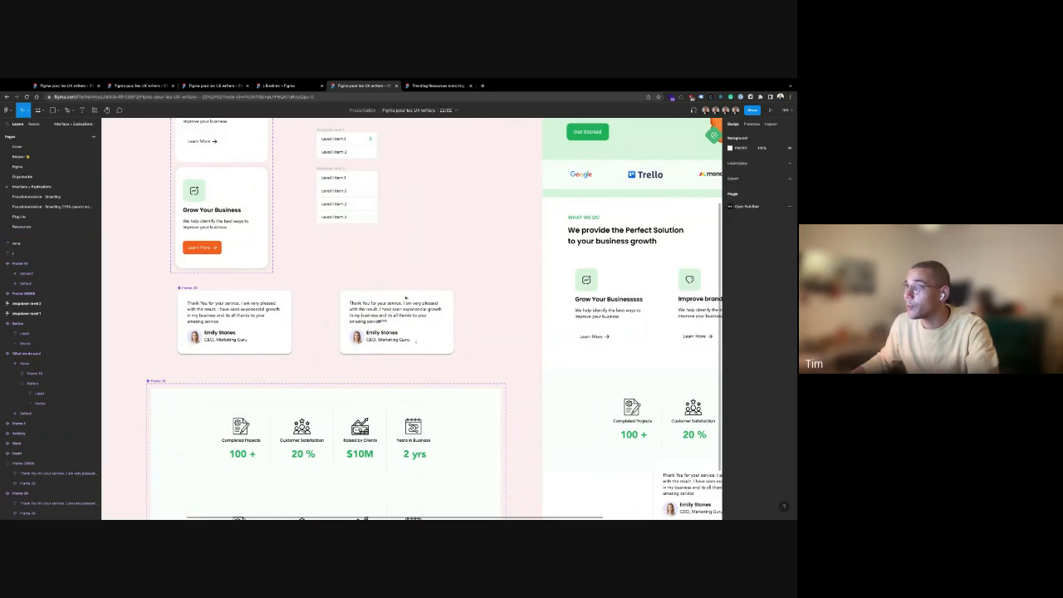
scroll(397, 320, "up", 3)
left_click(359, 285)
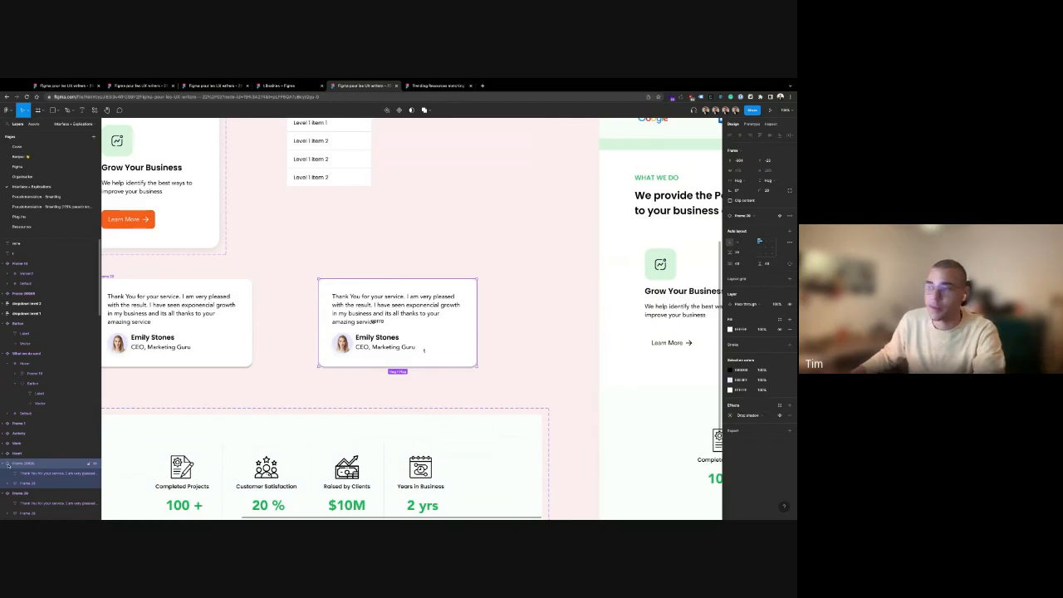
Go to the main component of the second testimonial card
left_click(477, 258)
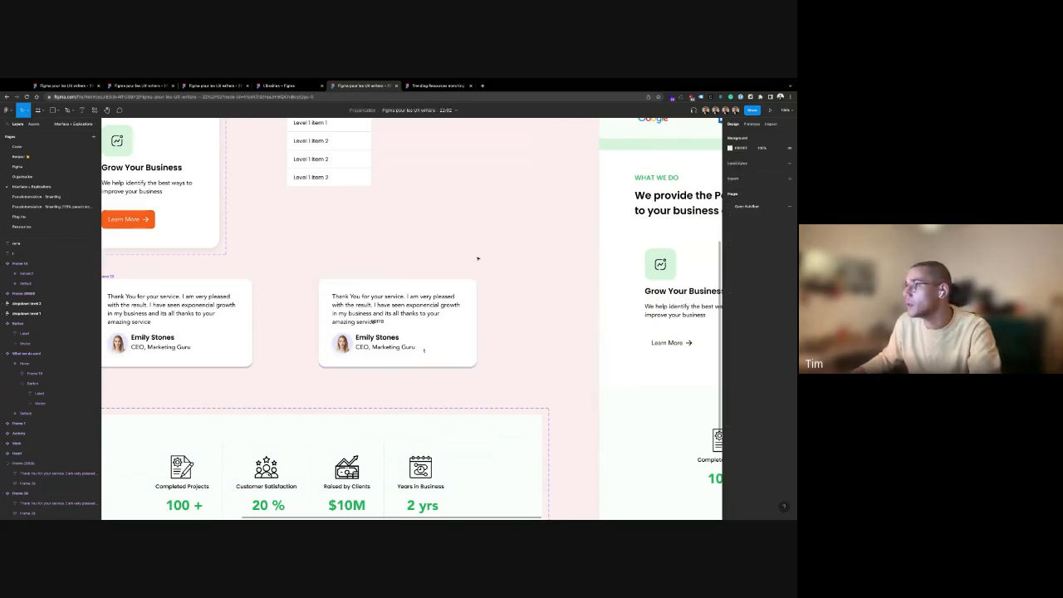
left_click(430, 288)
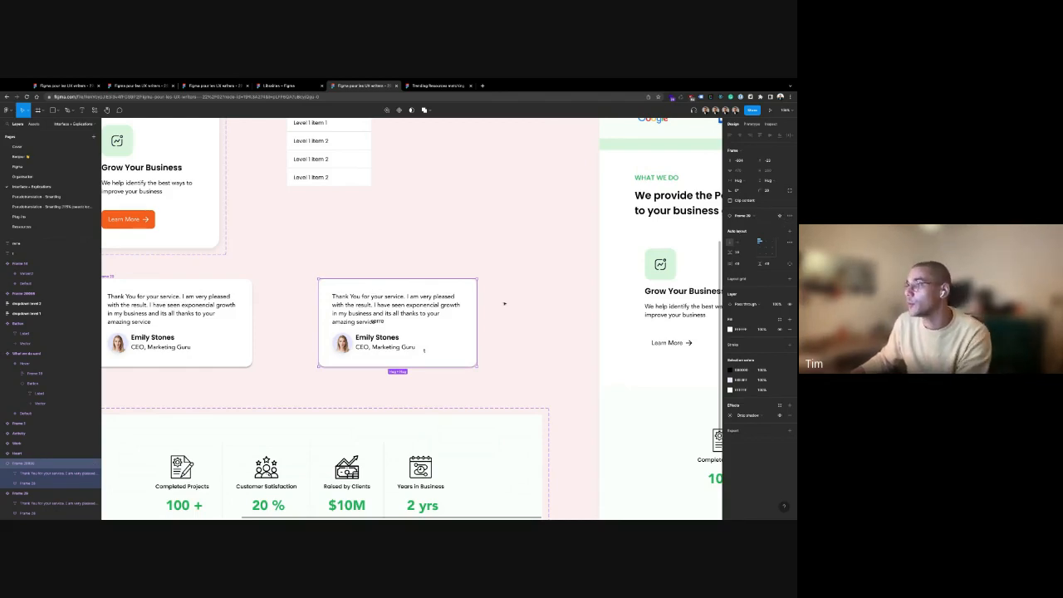
right_click(471, 298)
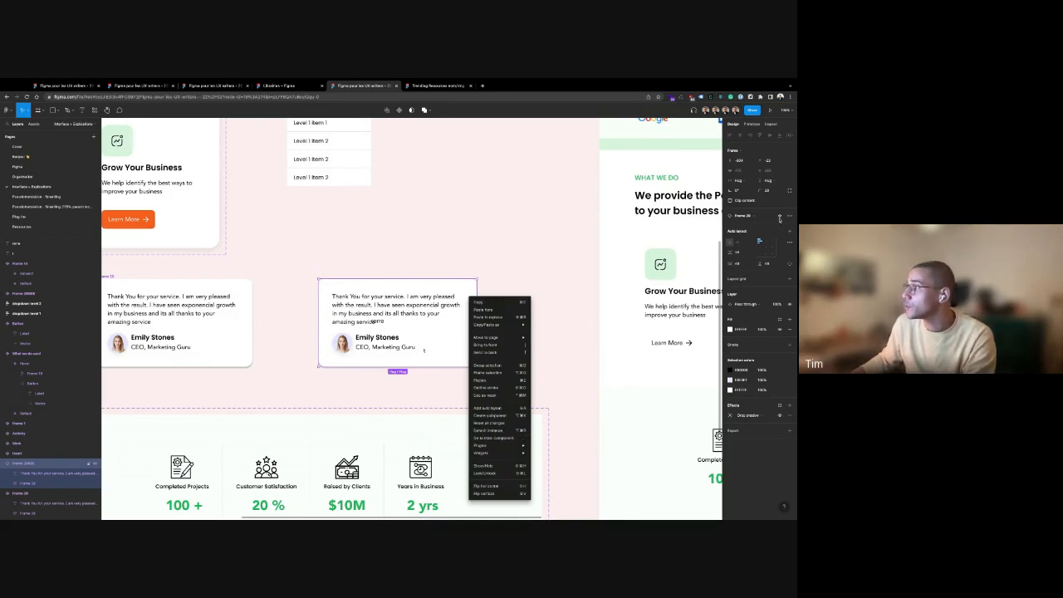
left_click(778, 218)
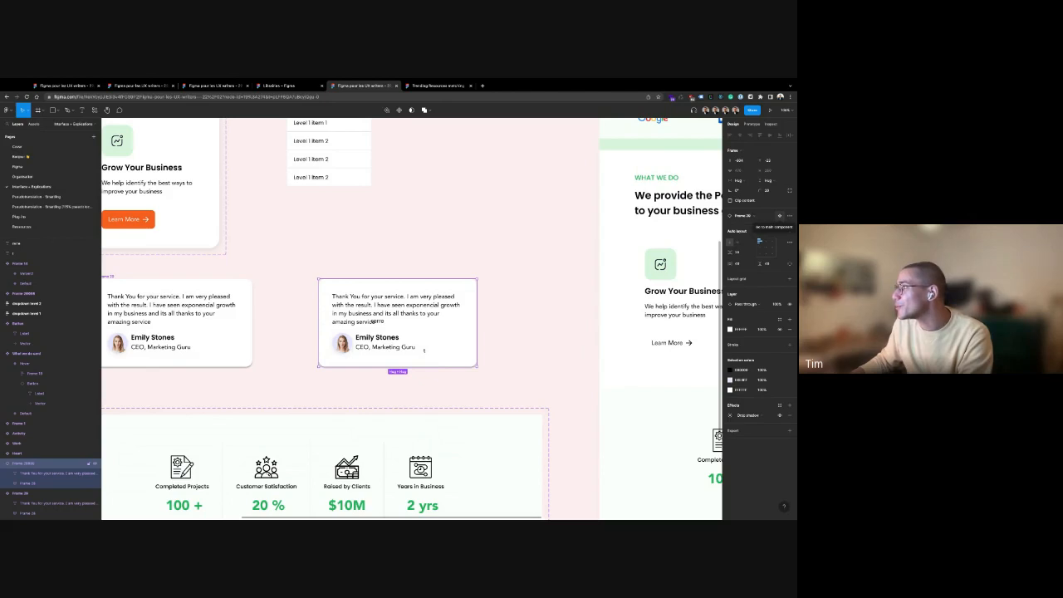
left_click(778, 216)
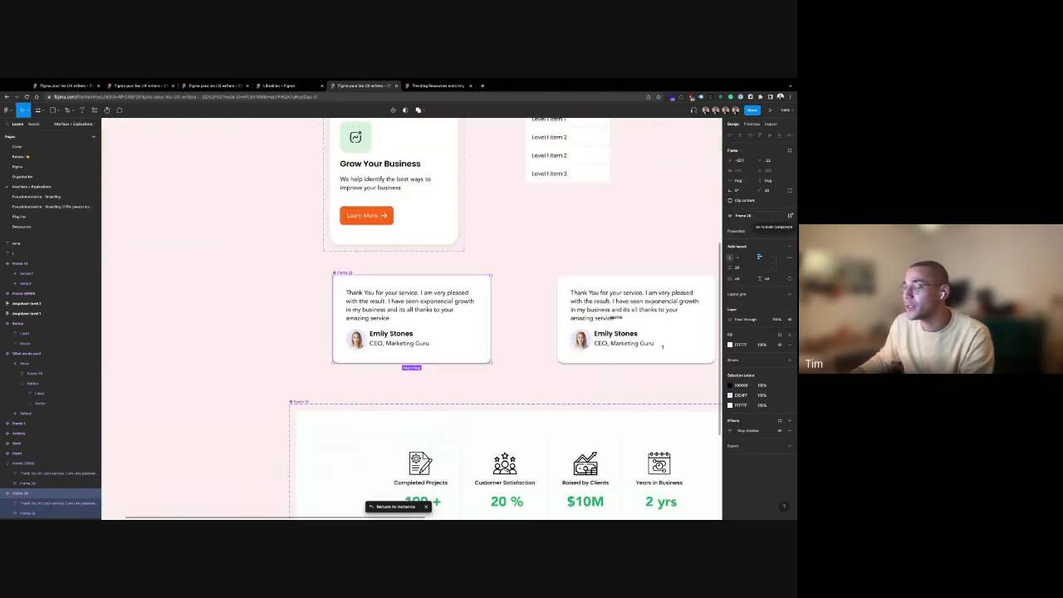
Retype the small text as the TEST label and move it into the component card above the name
left_click(667, 228)
left_click(615, 318)
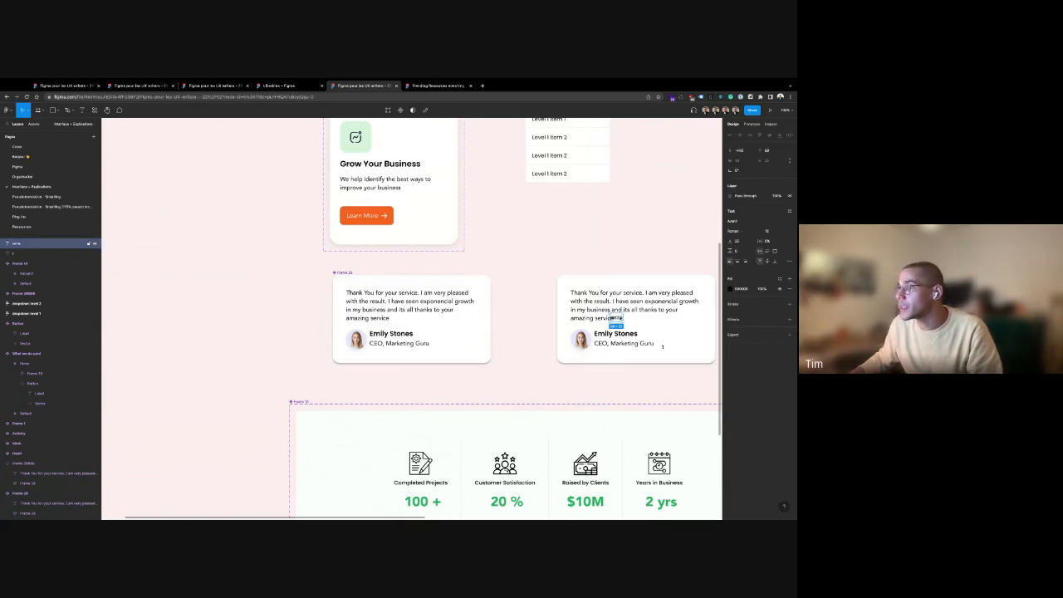
left_click_drag(615, 319, 250, 308)
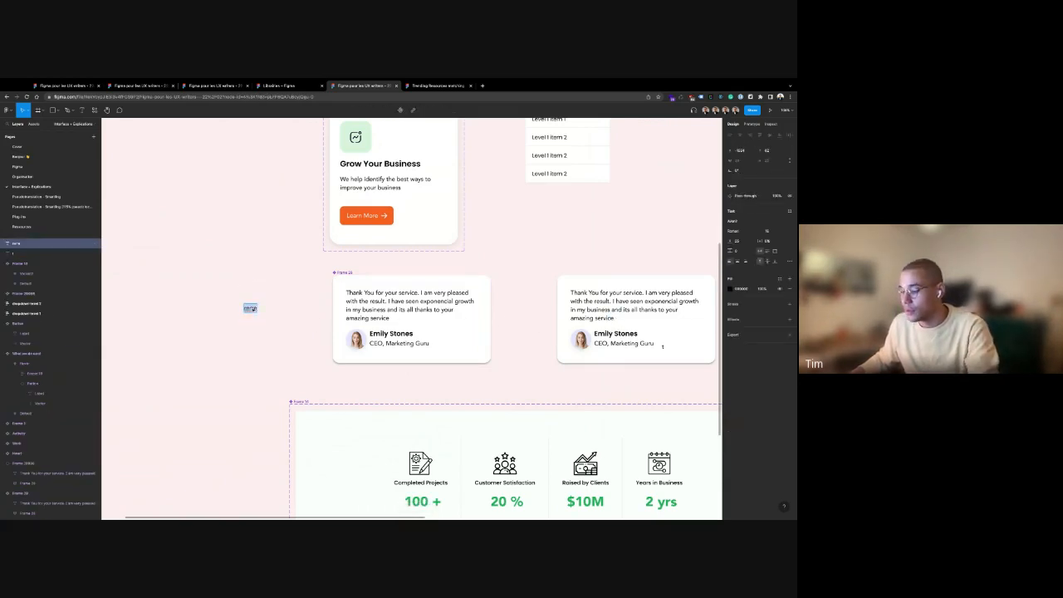
type("TEXT")
left_click(291, 340)
left_click_drag(257, 311, 354, 332)
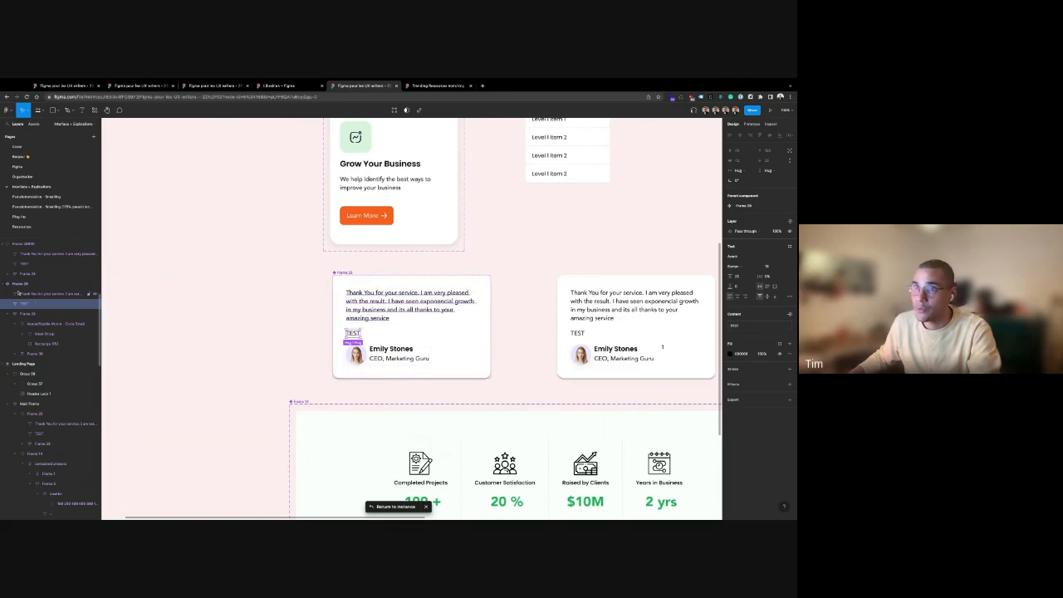
Place a third copy of the testimonial card between the other two
left_click(13, 313)
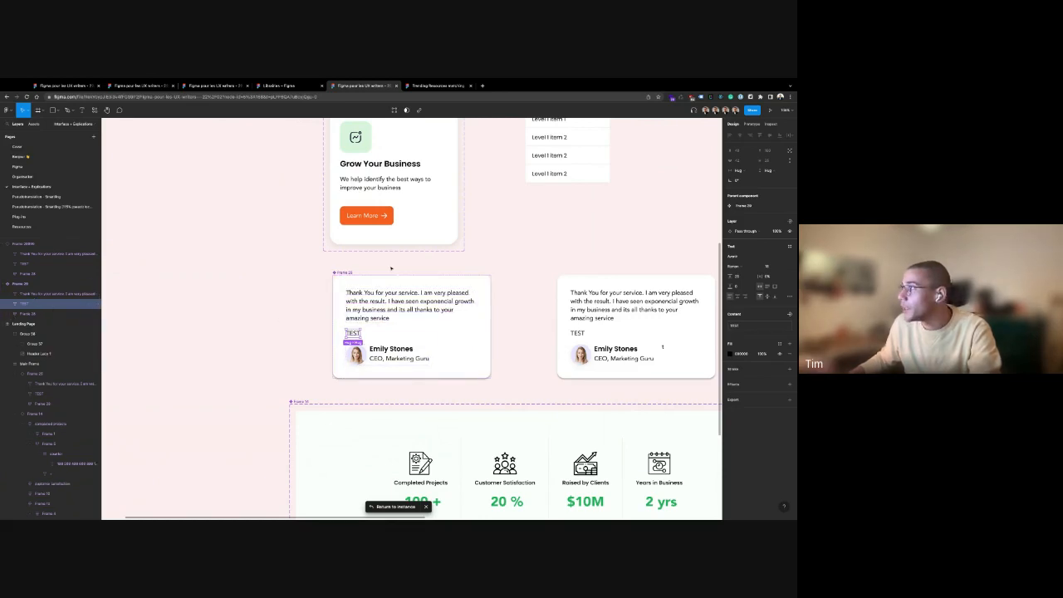
left_click(349, 274)
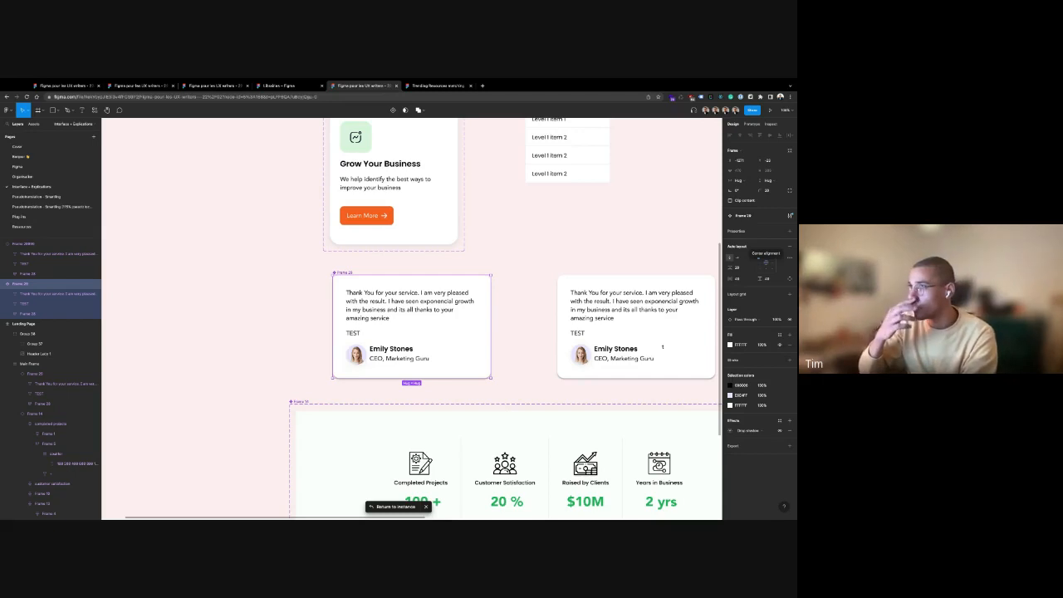
left_click(422, 251)
mouse_move(347, 275)
left_mouse_down()
mouse_move(124, 255)
mouse_move(130, 241)
mouse_move(351, 289)
left_mouse_up()
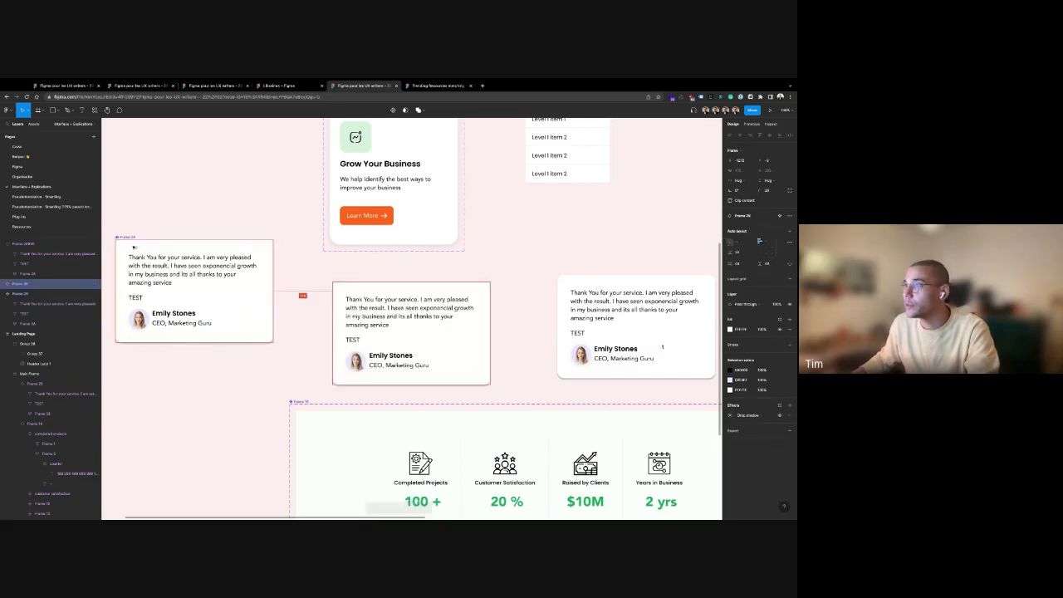
Wrap the middle testimonial card in an auto-layout frame
right_click(349, 286)
left_click(375, 423)
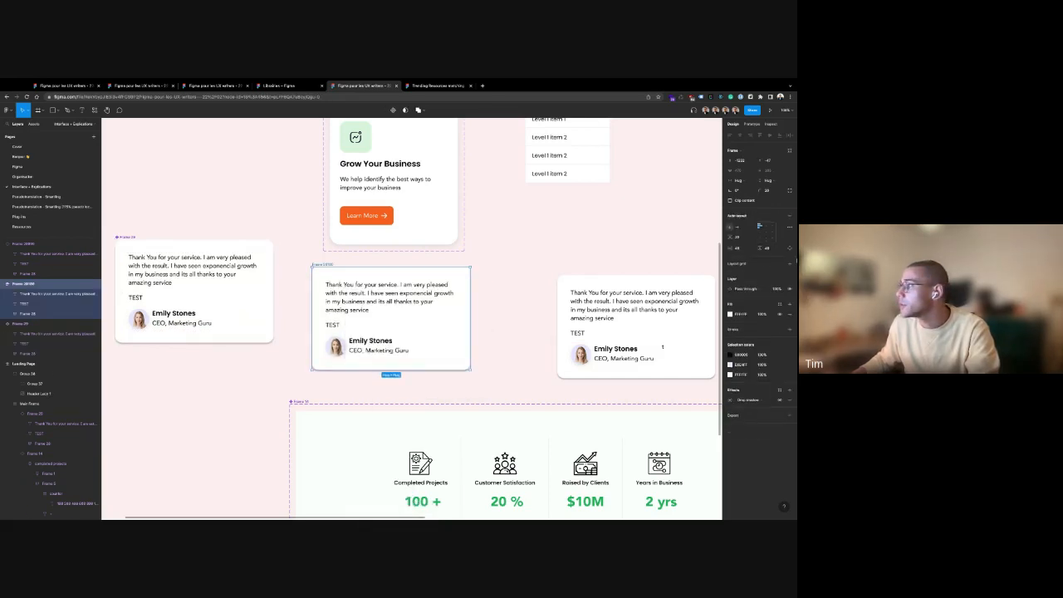
left_click(586, 225)
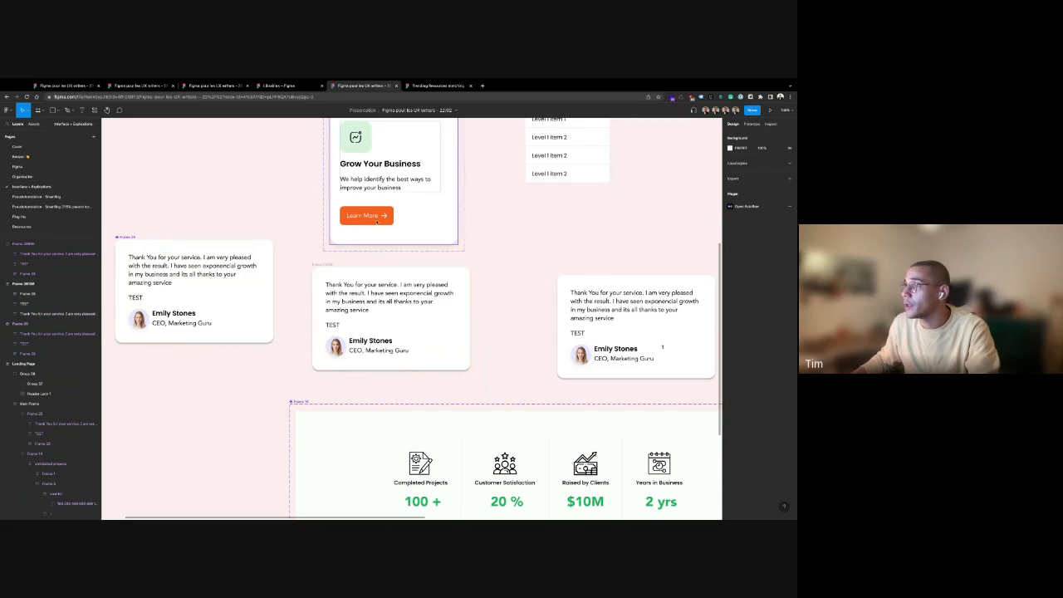
double_click(366, 216)
Drop a copy of the Learn More button into the middle testimonial card
left_click_drag(366, 216, 355, 316)
left_click(323, 265)
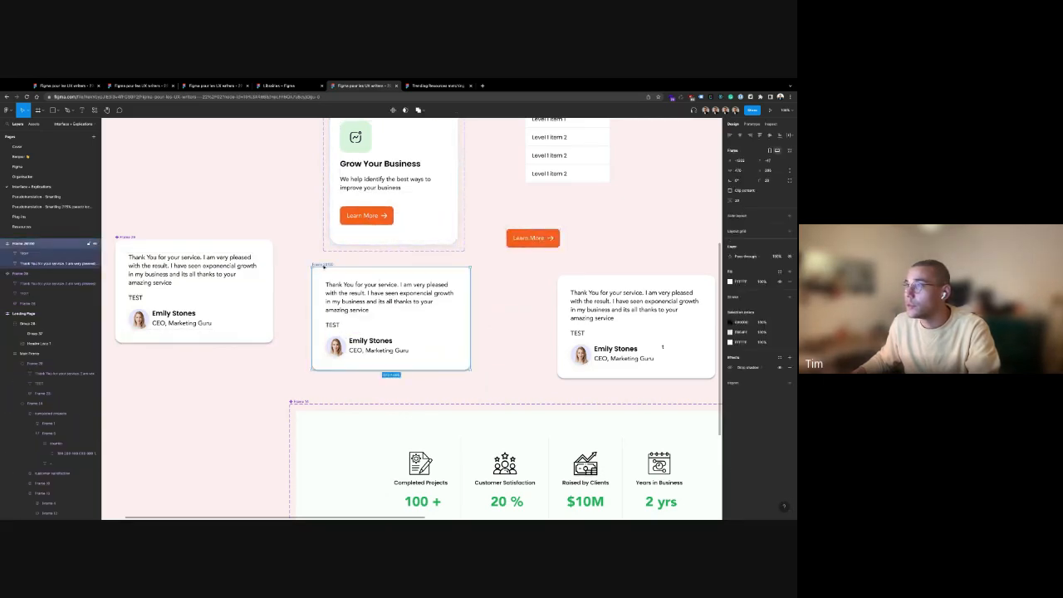
left_click(29, 253)
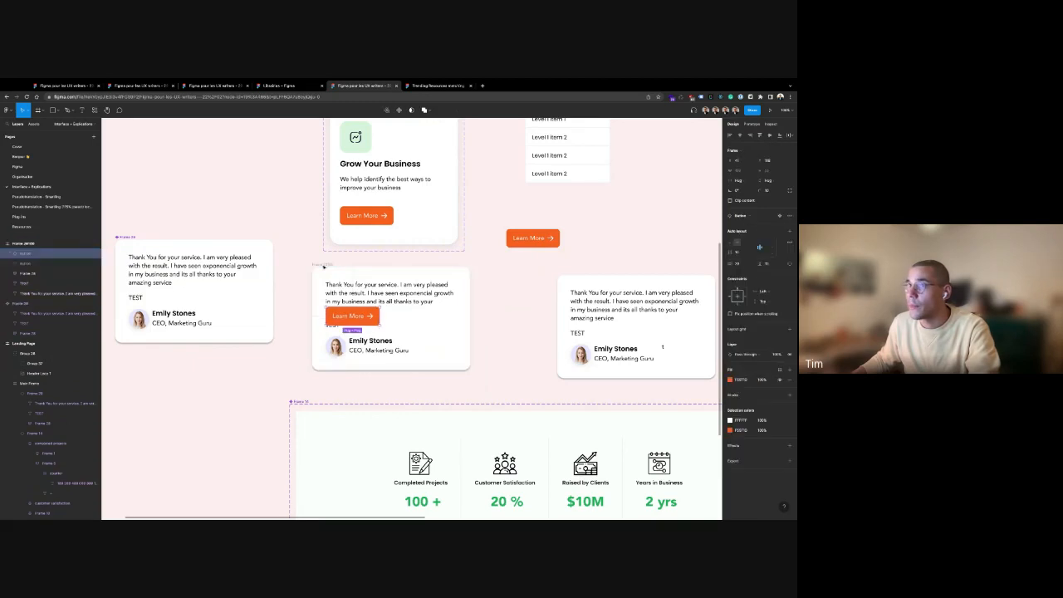
scroll(65, 299, "up", 3)
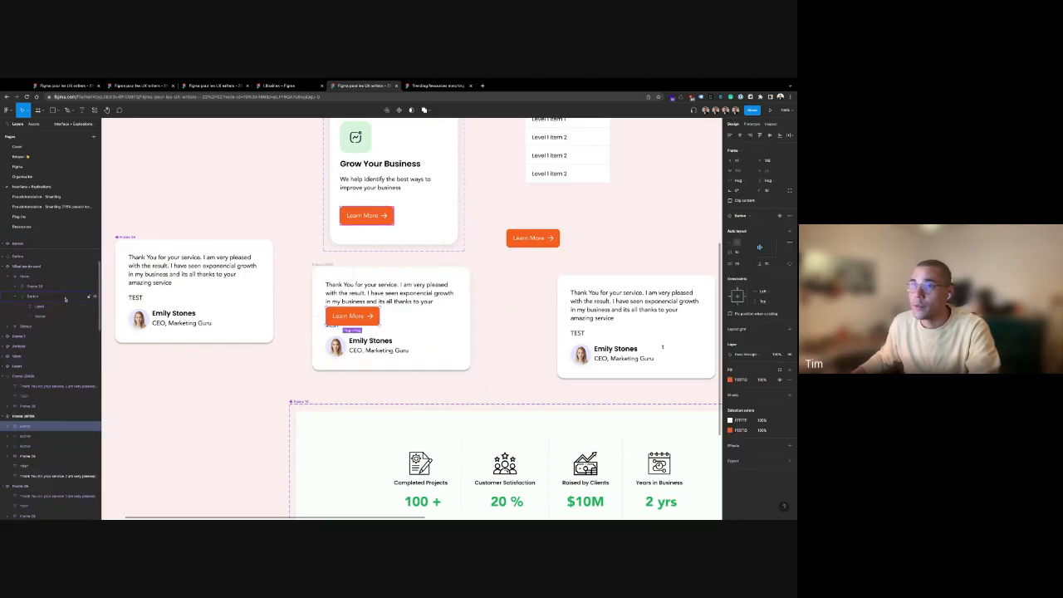
left_click(9, 425)
scroll(13, 415, "down", 2)
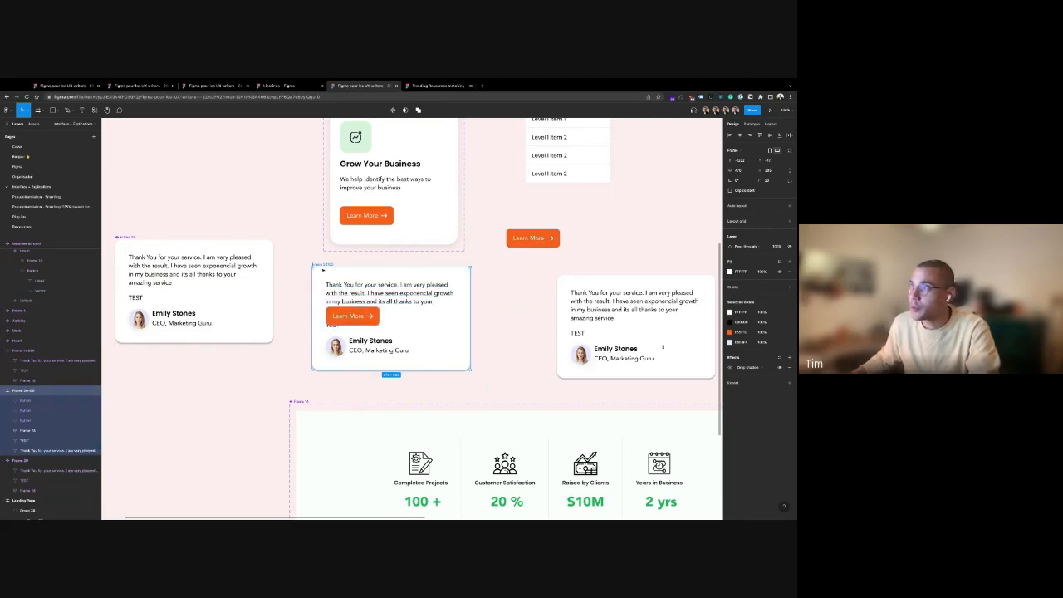
left_click(239, 384)
Move a Learn More button into the left card, then delete it again
scroll(240, 384, "left", 3)
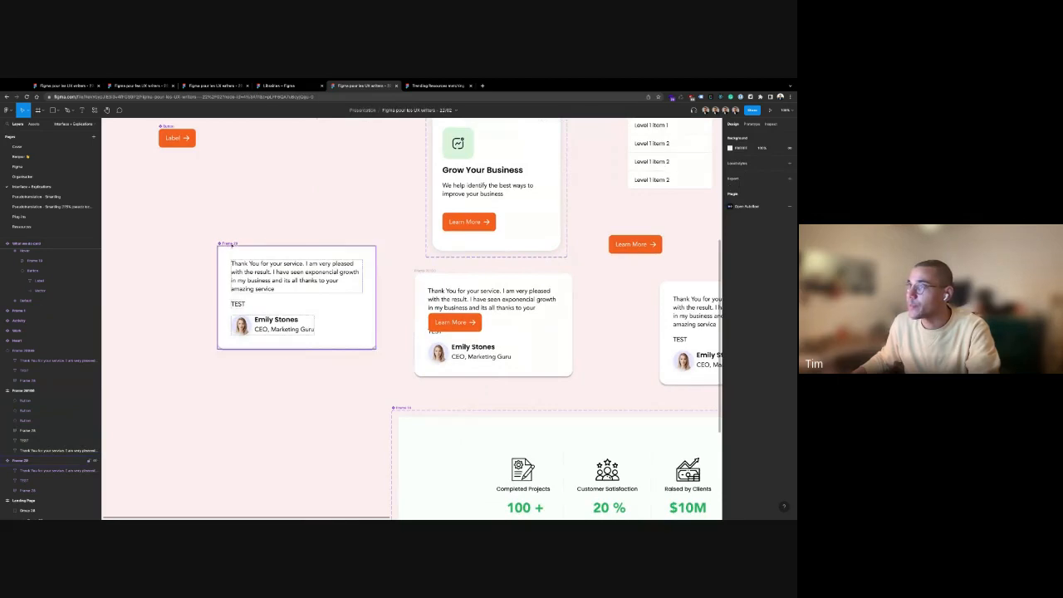
left_click(295, 332)
left_click(455, 322)
left_click_drag(465, 327, 259, 312)
key("ctrl+d")
key("ctrl+d")
key("ctrl+d")
key("ctrl+d")
key("ctrl+d")
key("ctrl+d")
key("ctrl+d")
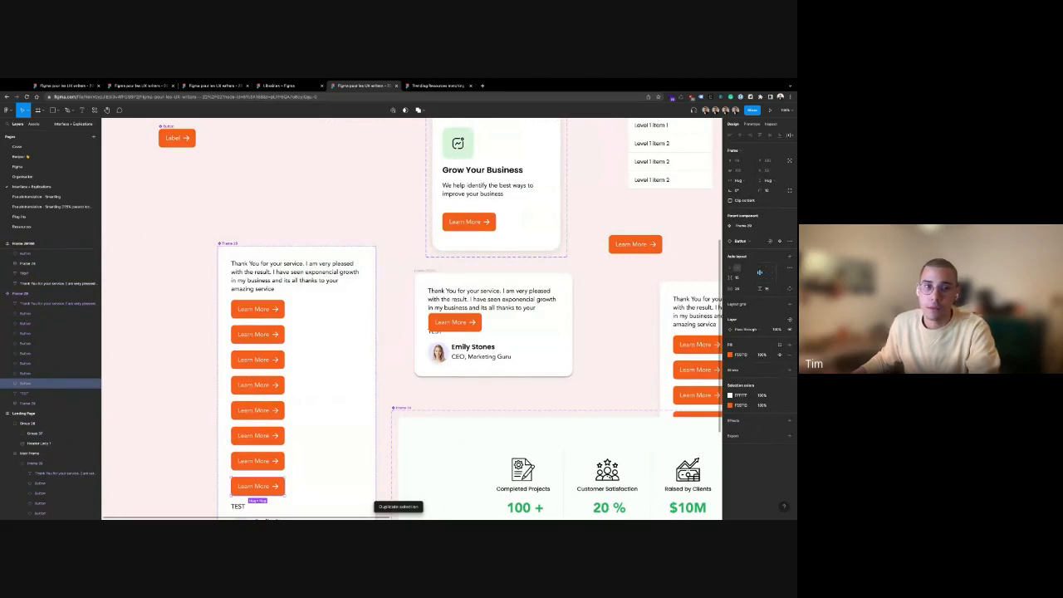
key("ctrl+z")
key("ctrl+z")
key("ctrl+z")
key("ctrl+z")
key("ctrl+z")
key("ctrl+z")
key("ctrl+z")
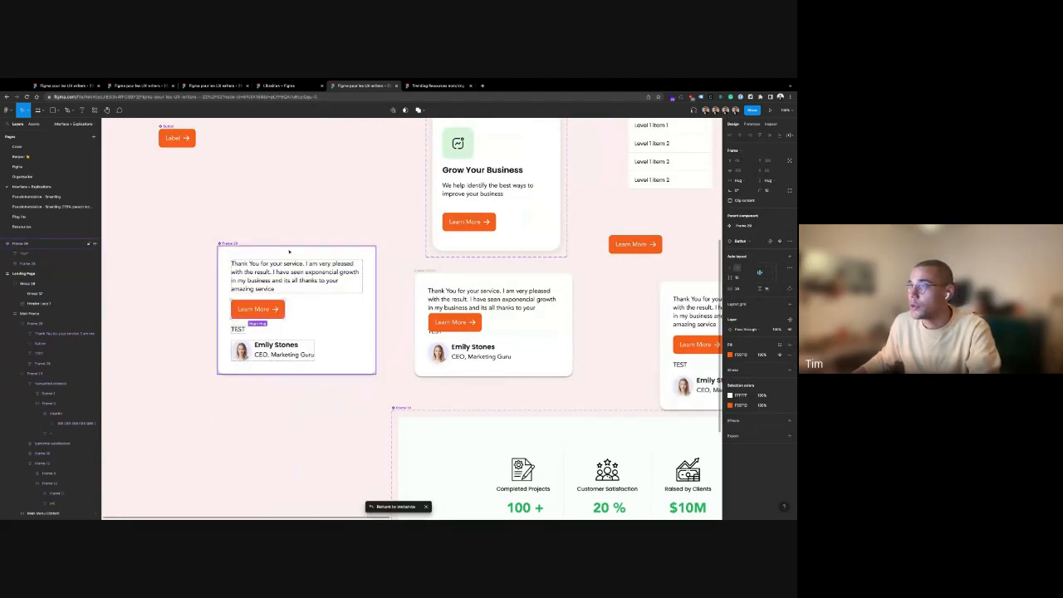
key("Delete")
Reposition the Frame 29 and middle testimonial cards and make the middle card taller
scroll(315, 230, "right", 2)
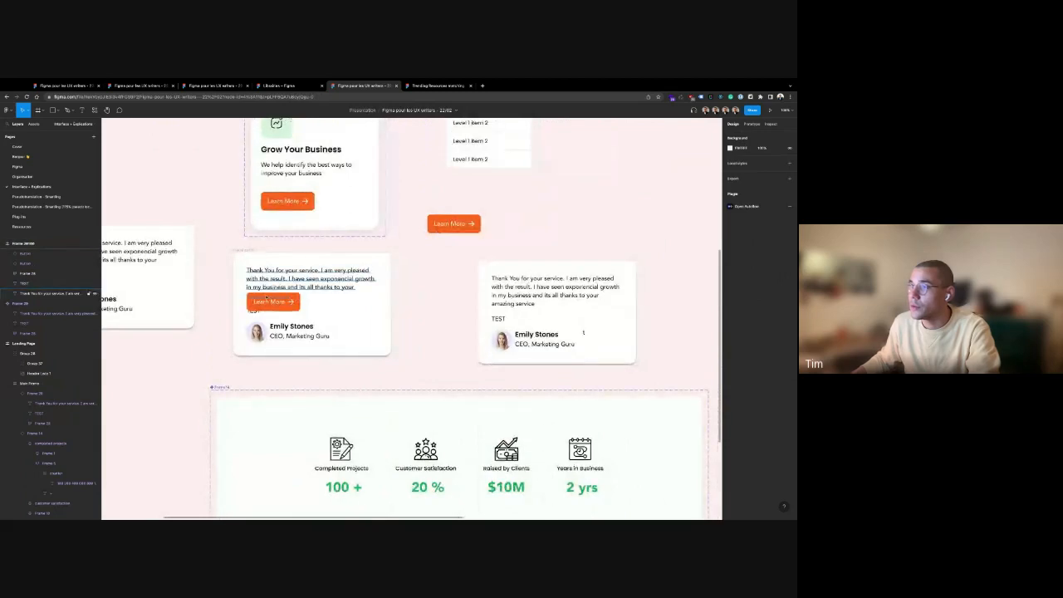
scroll(193, 353, "left", 3)
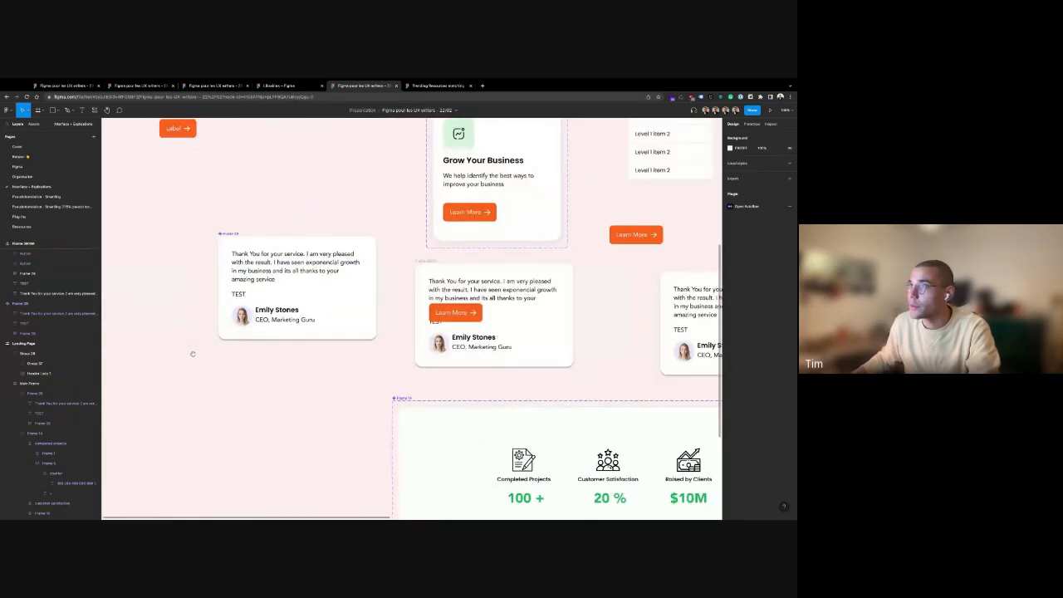
left_click_drag(274, 239, 139, 232)
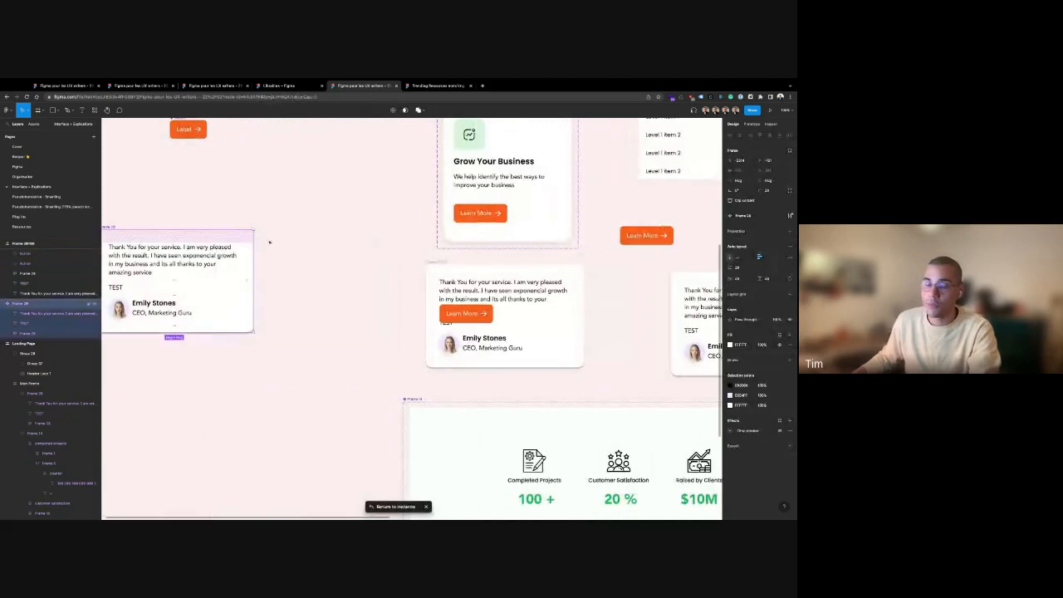
left_click_drag(432, 265, 270, 205)
left_click_drag(342, 308, 341, 359)
left_click(317, 288)
left_click_drag(317, 288, 318, 331)
left_click(283, 265)
left_click_drag(283, 265, 283, 303)
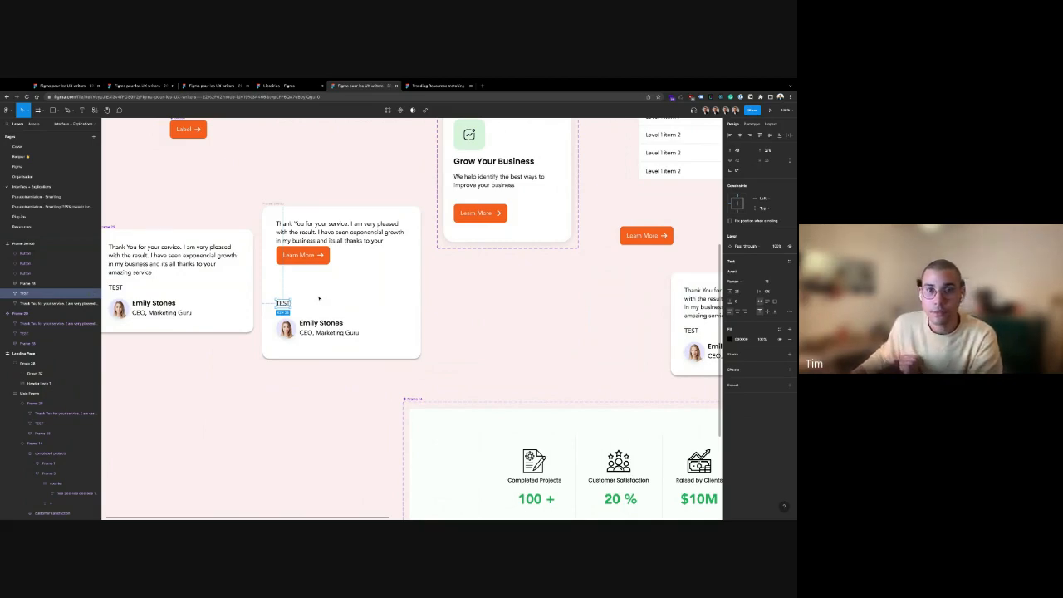
left_click(489, 321)
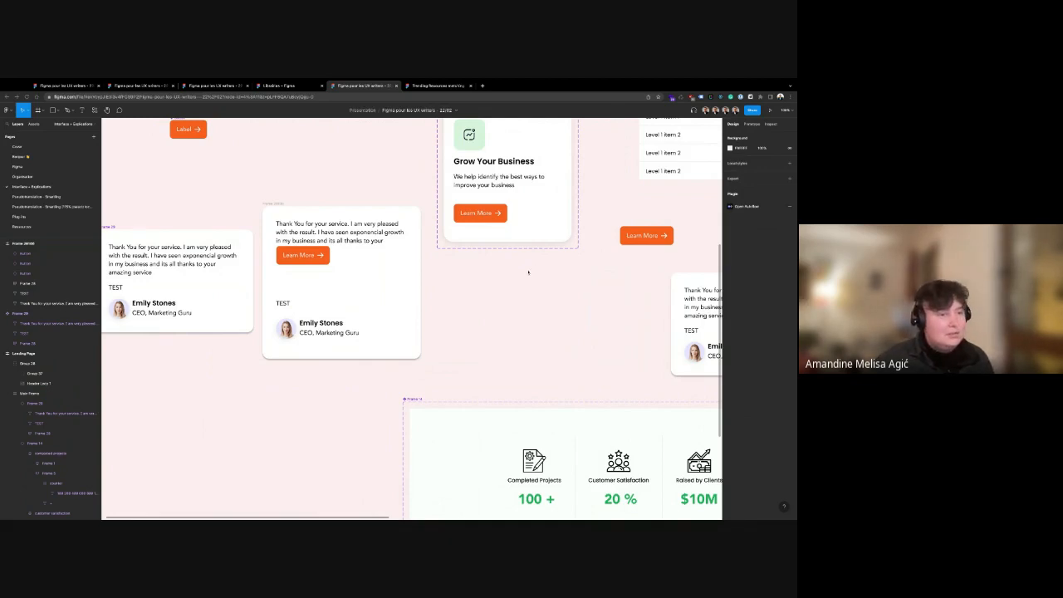
scroll(526, 273, "up", 2)
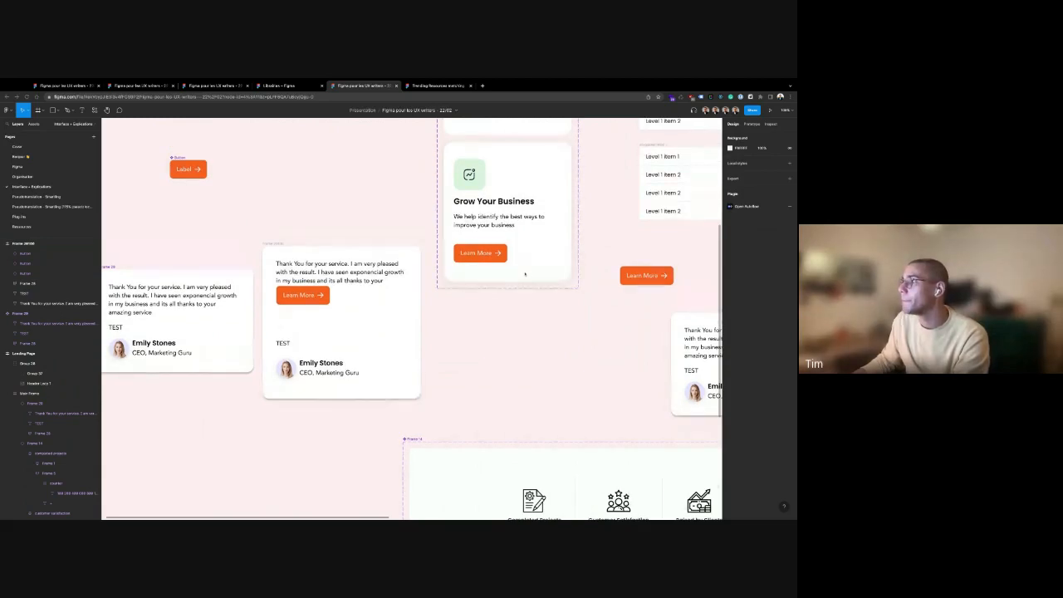
scroll(525, 273, "up", 8)
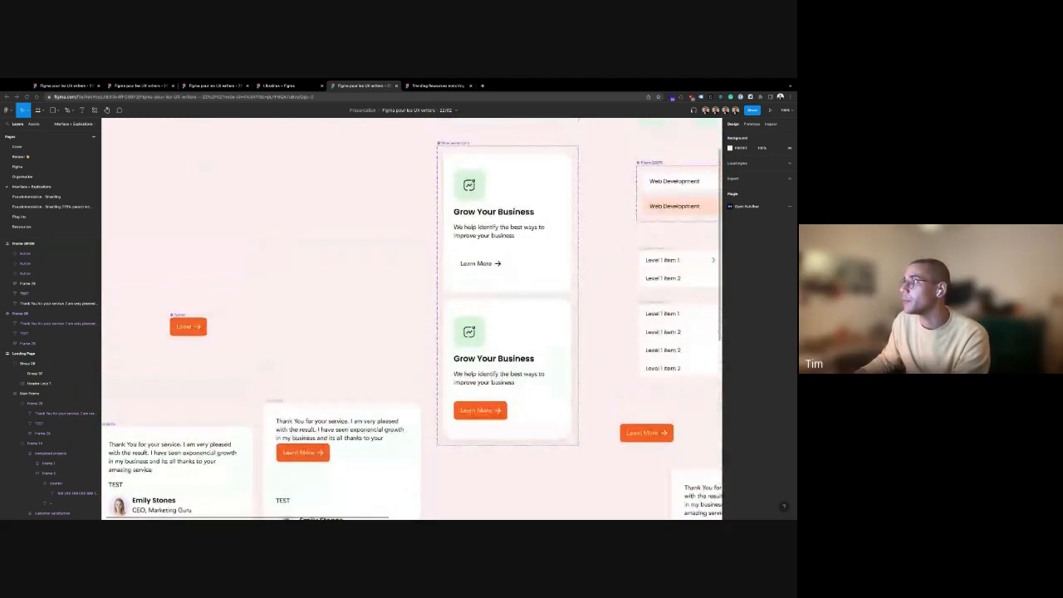
scroll(445, 319, "up", 8)
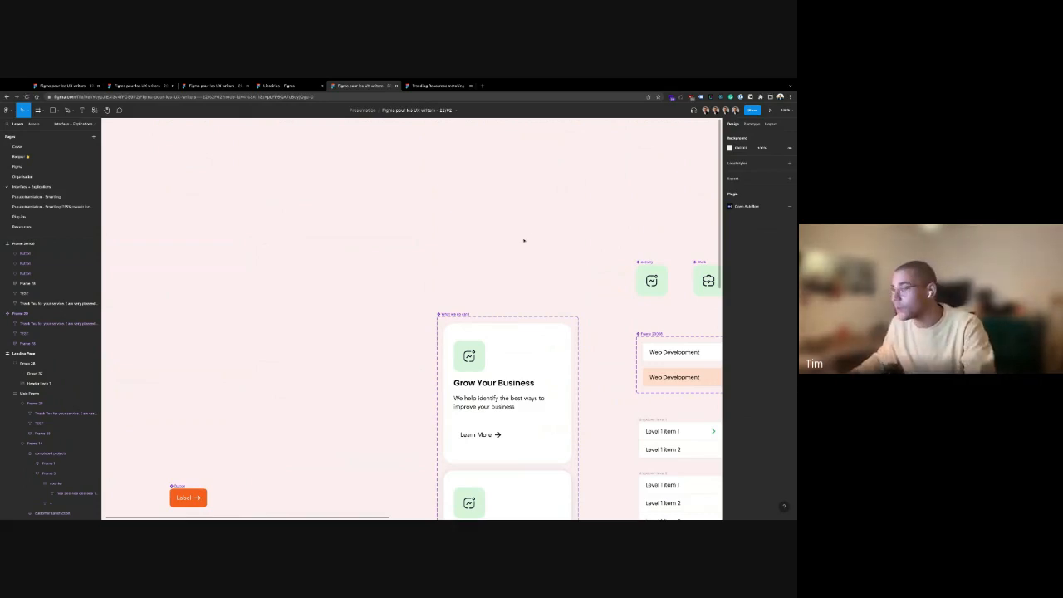
Move the Landing Page frame to the right to free up canvas space
scroll(523, 240, "right", 10)
scroll(379, 258, "down", 5)
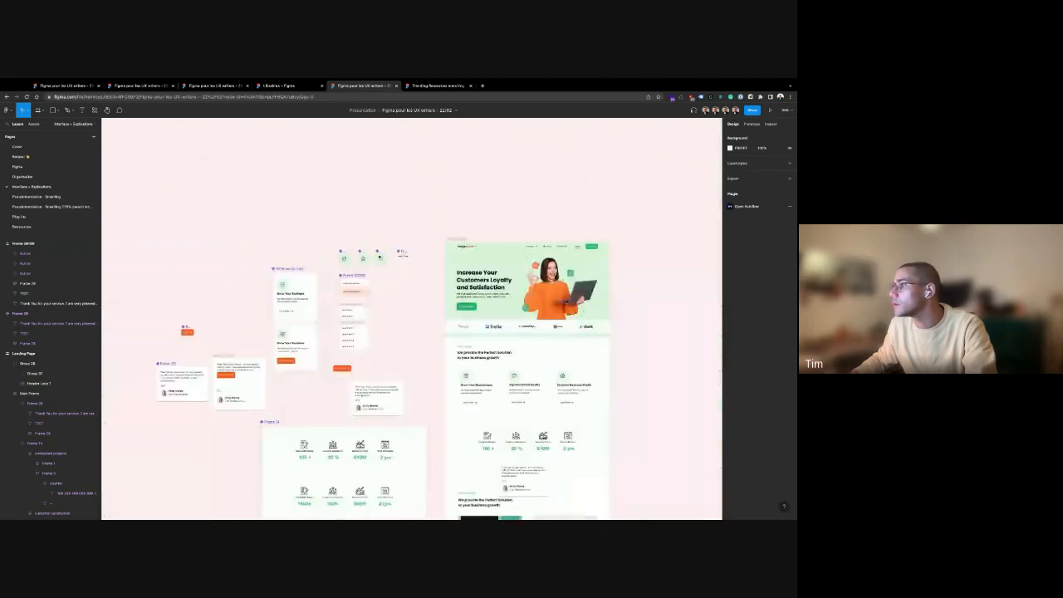
scroll(465, 228, "right", 5)
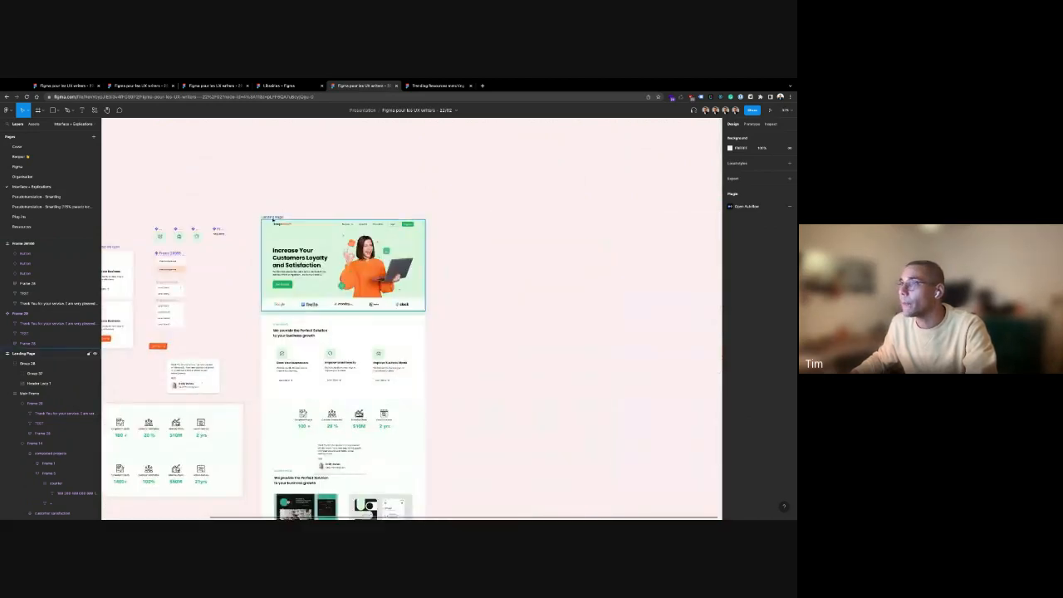
left_click(272, 217)
left_click_drag(273, 219, 502, 218)
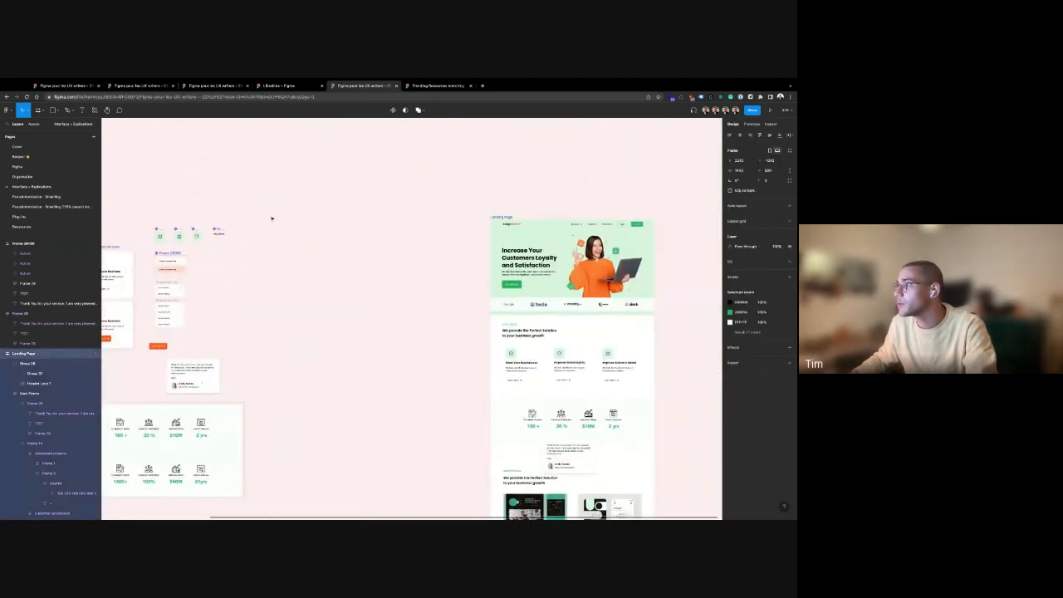
left_click(437, 208)
left_click_drag(419, 214, 289, 204)
scroll(419, 214, "right", 2)
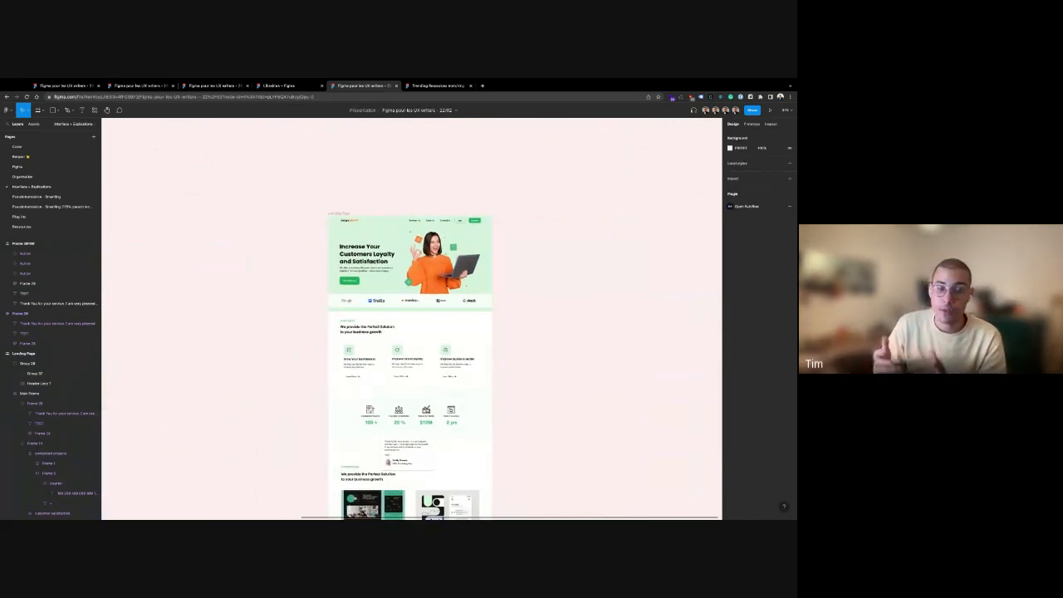
Search assets for 'sticky' and place a What we do card instance on empty canvas
left_click(34, 123)
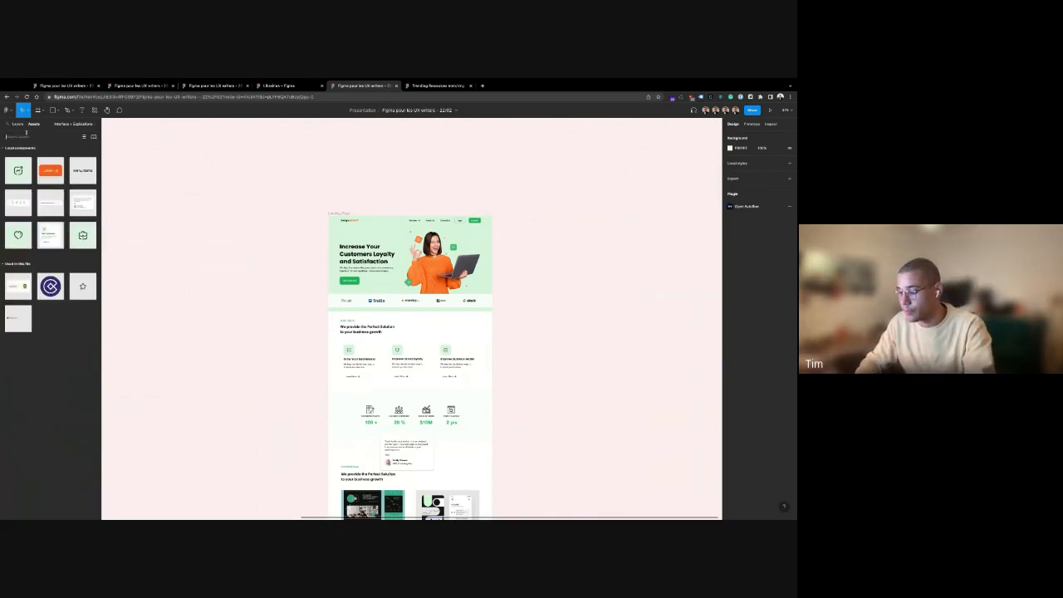
left_click(27, 135)
type("sticky")
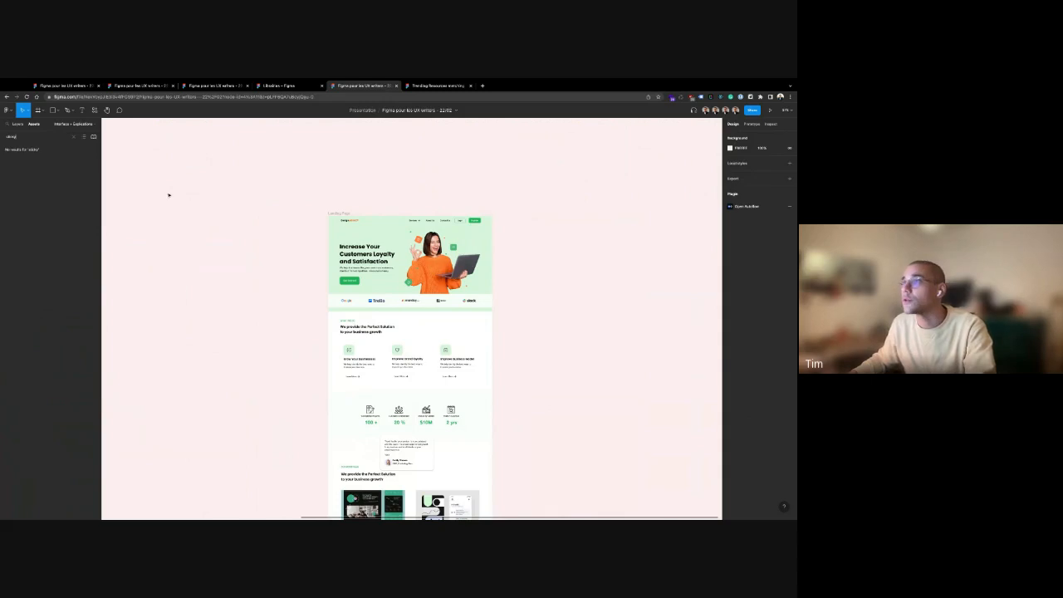
scroll(189, 199, "left", 6)
left_click(235, 274)
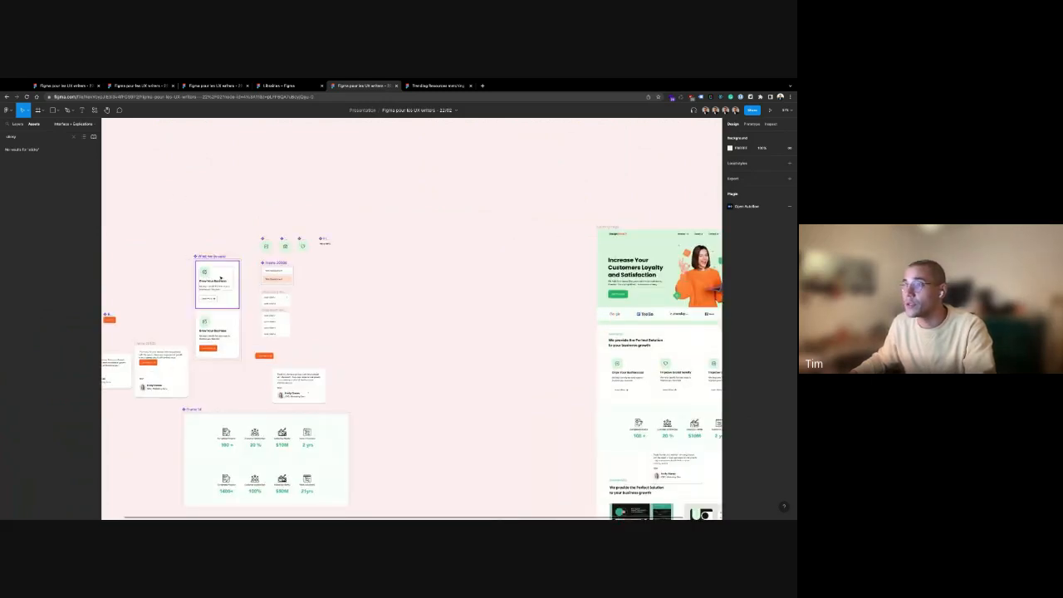
left_click_drag(235, 274, 465, 251)
left_click(522, 275)
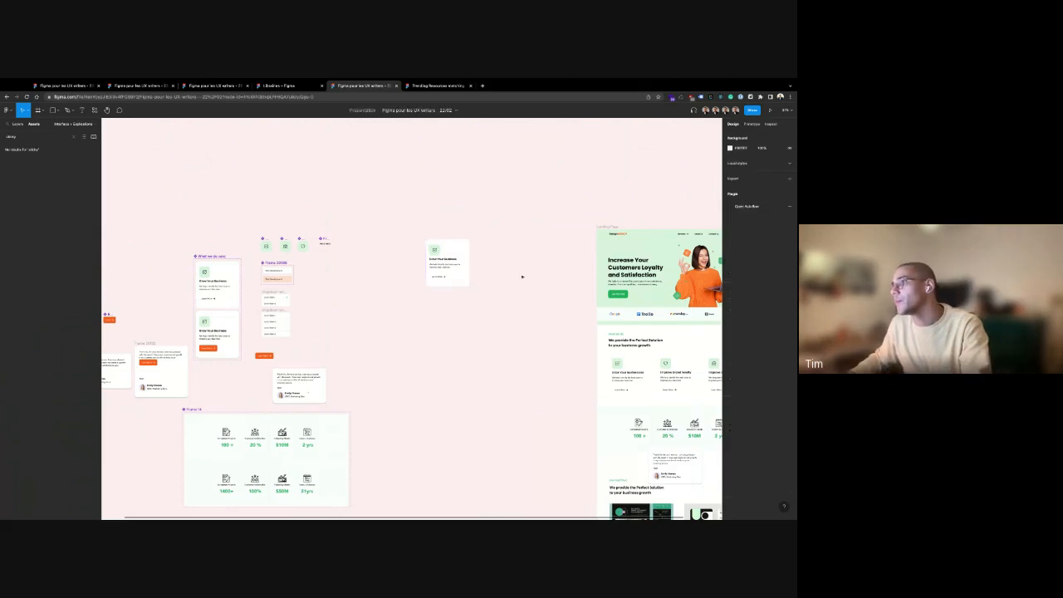
Give the new What we do card a red FF0000 fill
scroll(432, 283, "right", 3)
left_click(312, 281)
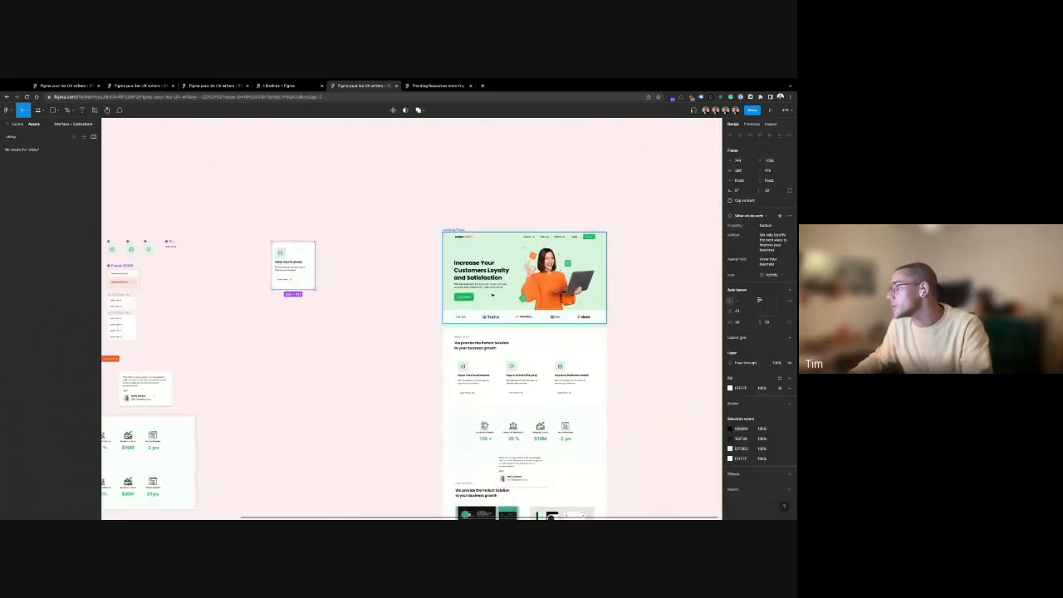
left_click(730, 388)
type("FF0000")
key("Return")
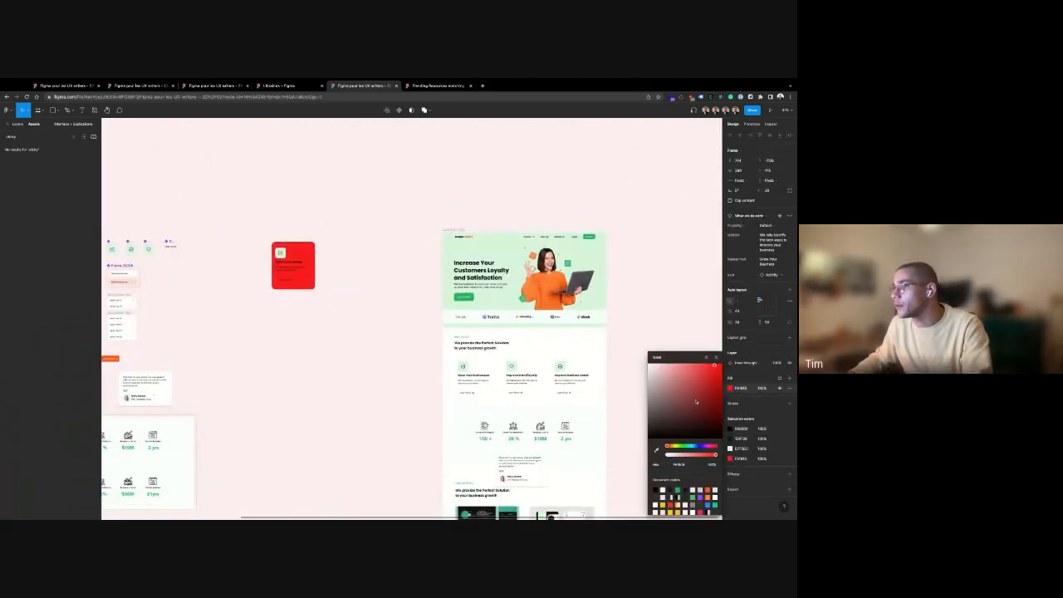
left_click(399, 297)
Move the red card beside the Landing Page frame
scroll(252, 292, "right", 2)
left_click_drag(220, 274, 338, 272)
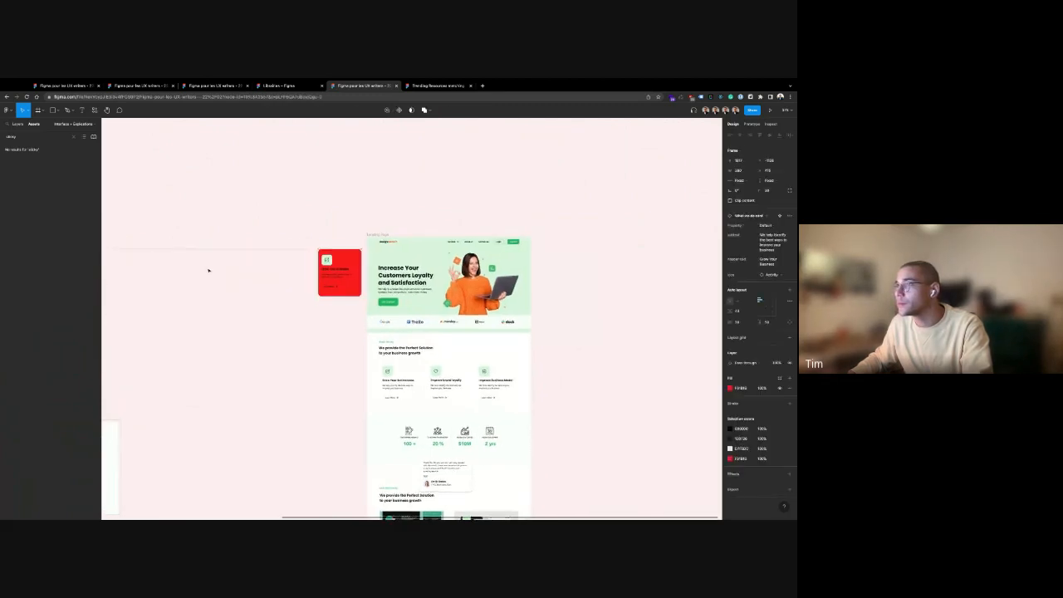
left_click(323, 256)
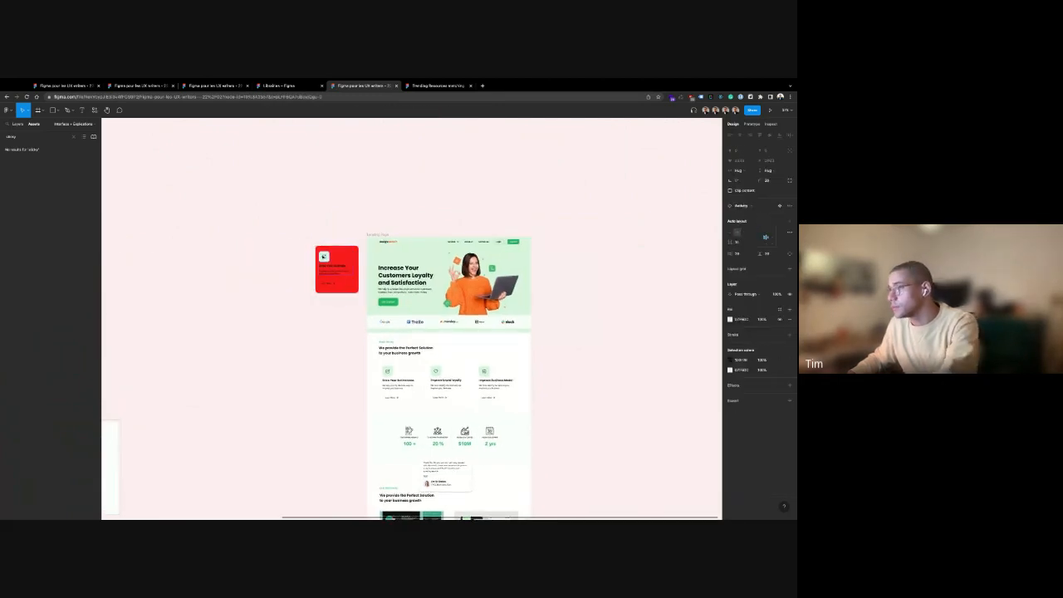
key("Escape")
left_click(332, 254)
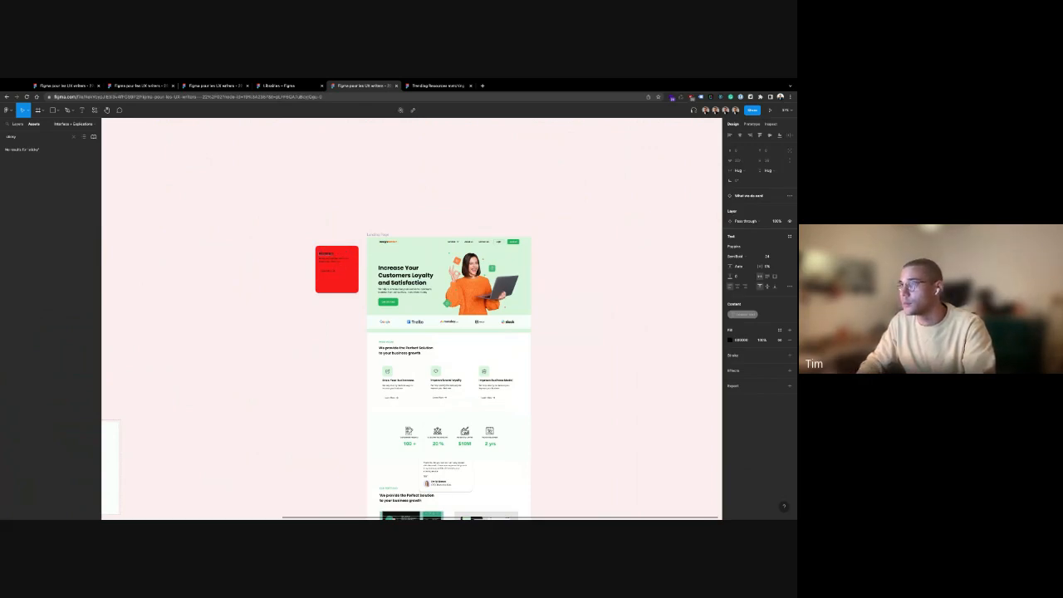
left_click(339, 220)
Pan and scroll around to check the red card's placement next to the landing page
left_click_drag(339, 220, 283, 225)
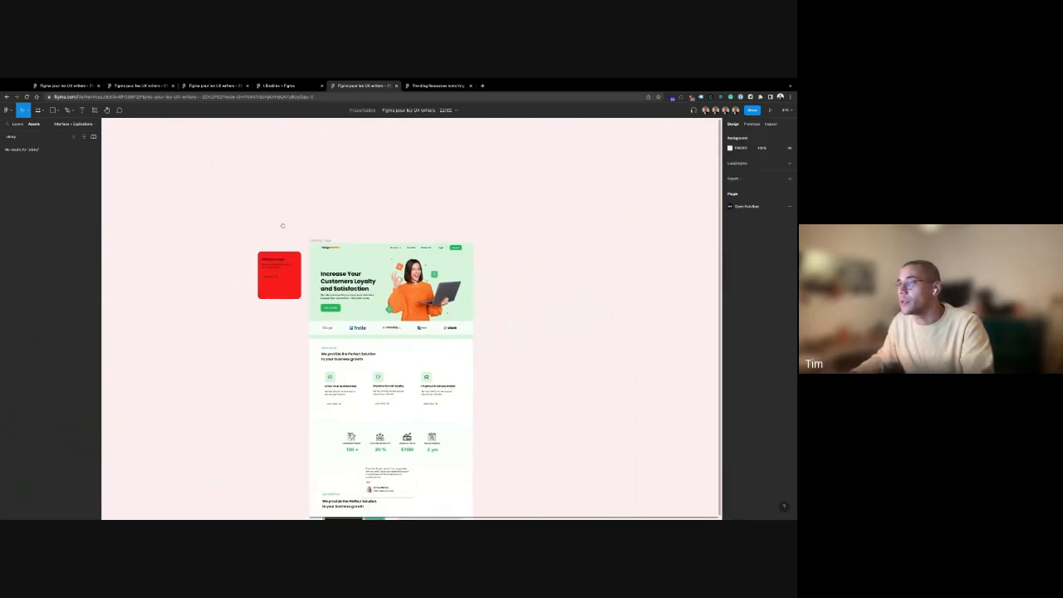
scroll(282, 259, "up", 5)
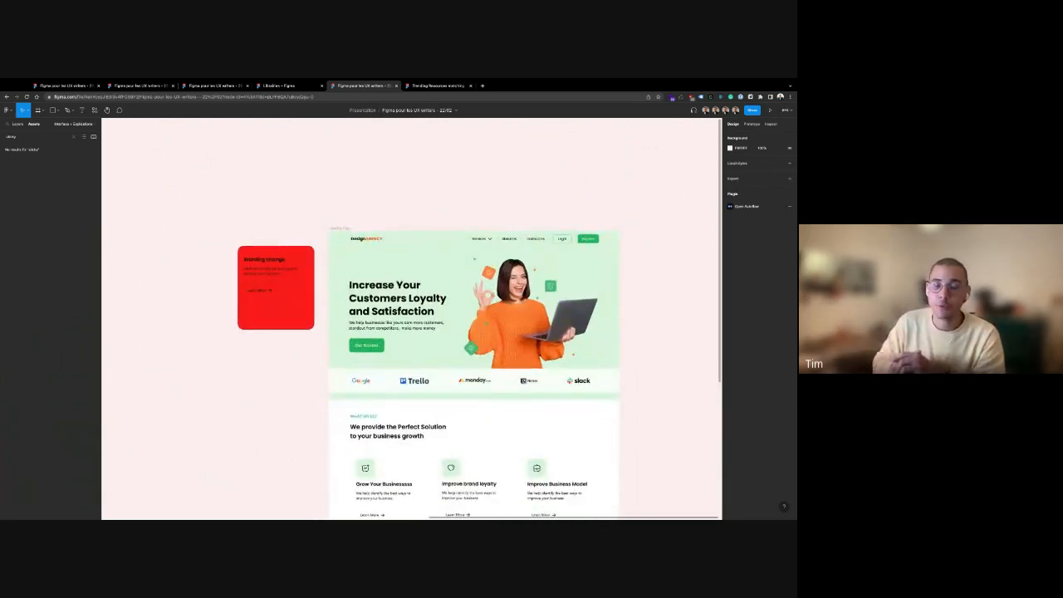
left_click(275, 288)
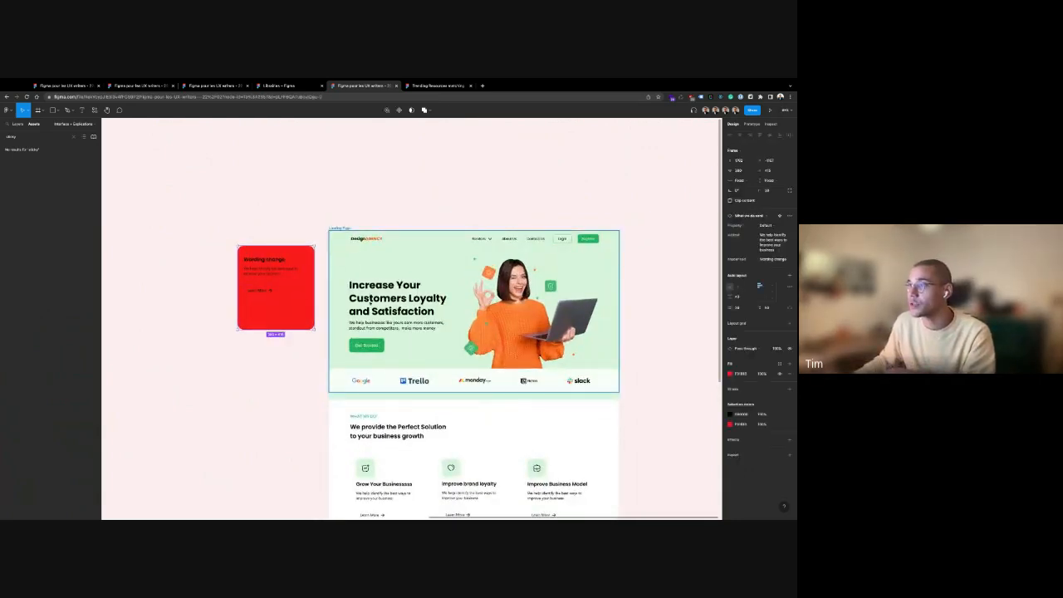
scroll(244, 337, "down", 5)
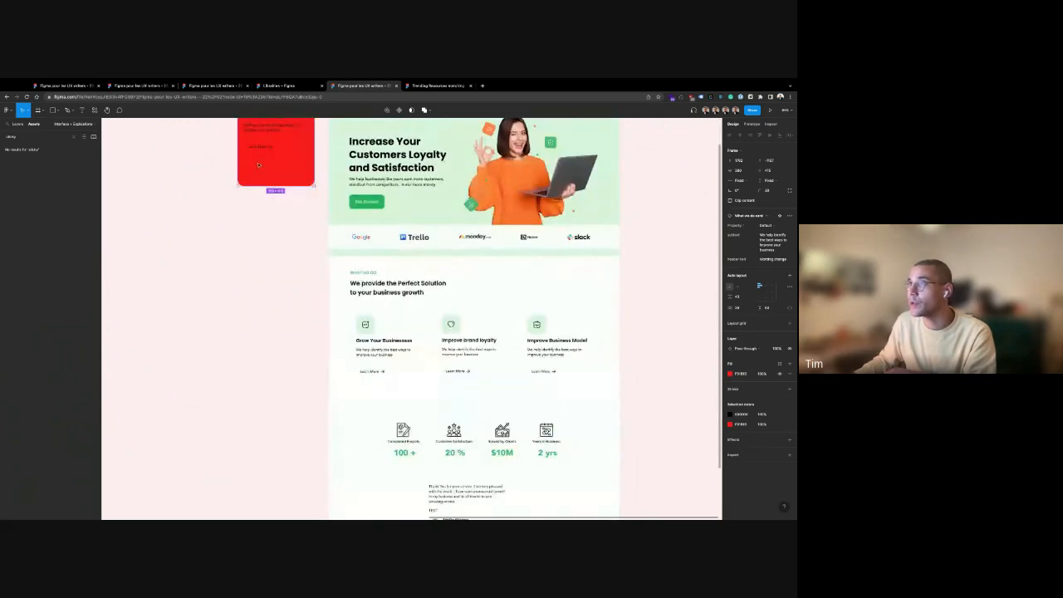
scroll(265, 360, "up", 3)
scroll(266, 361, "down", 6)
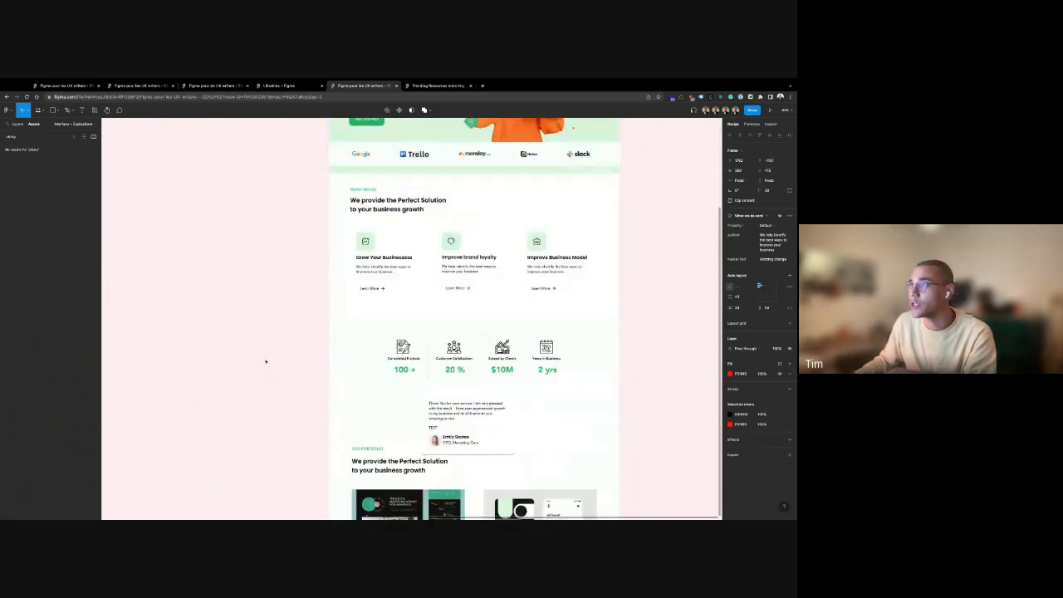
scroll(265, 361, "up", 7)
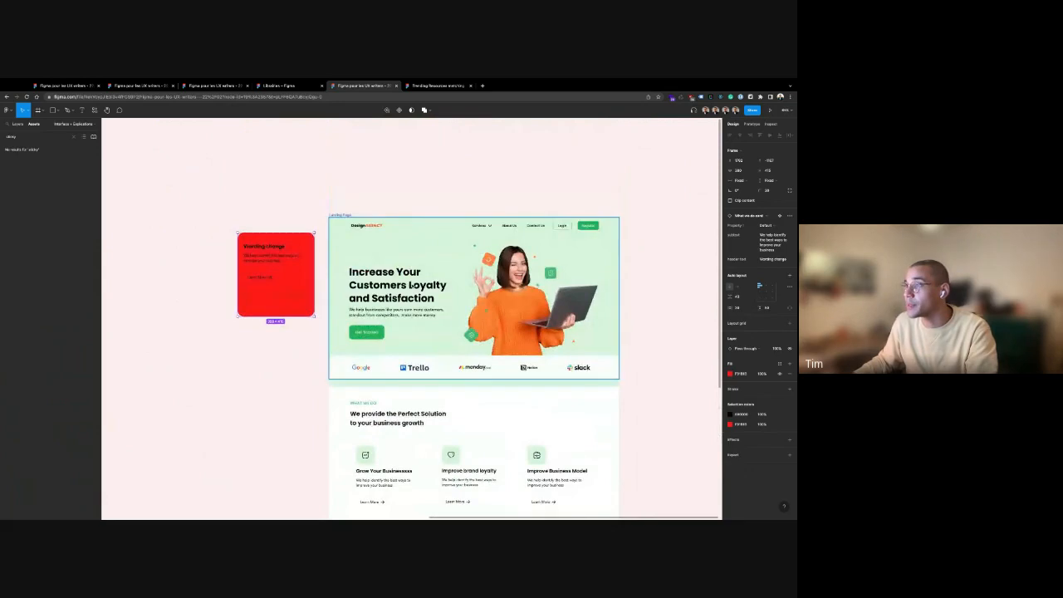
scroll(430, 321, "up", 1)
left_click(249, 378)
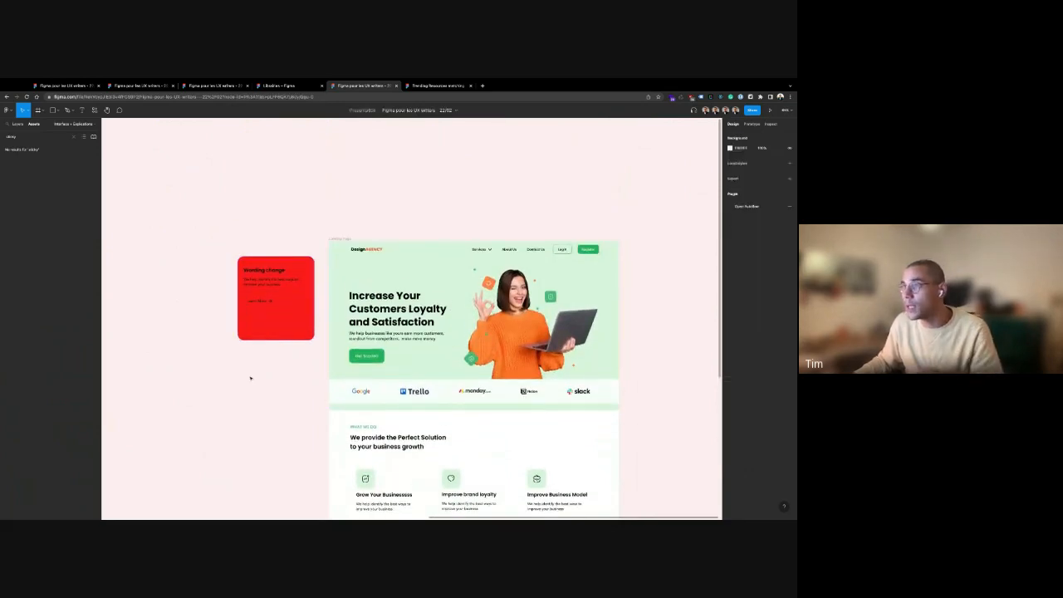
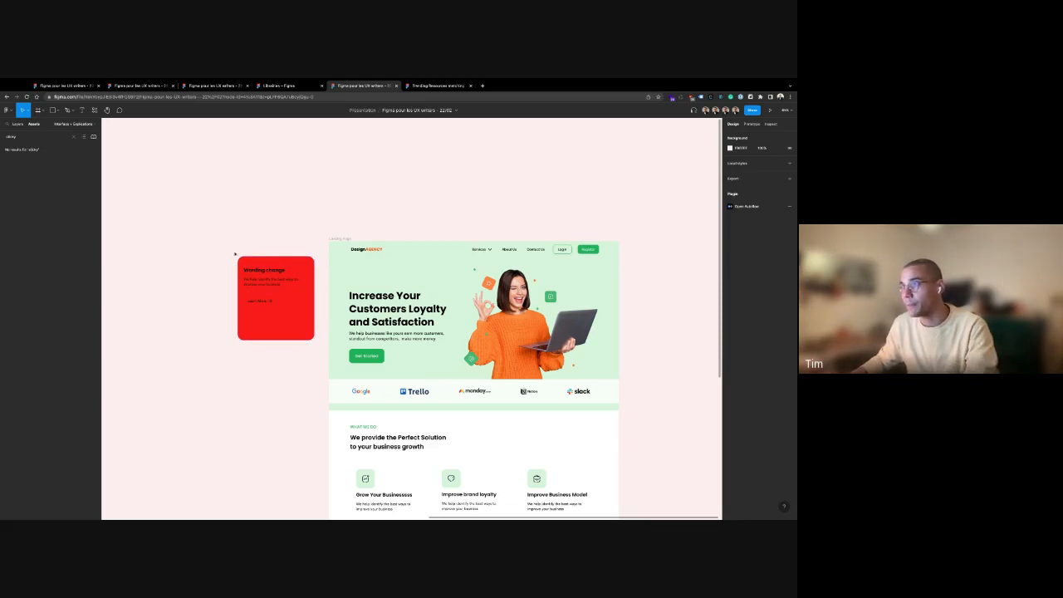
Detach the red Wording change card from its component and Alt-drag a copy of its text block beside it
scroll(244, 221, "left", 5)
left_click(467, 319)
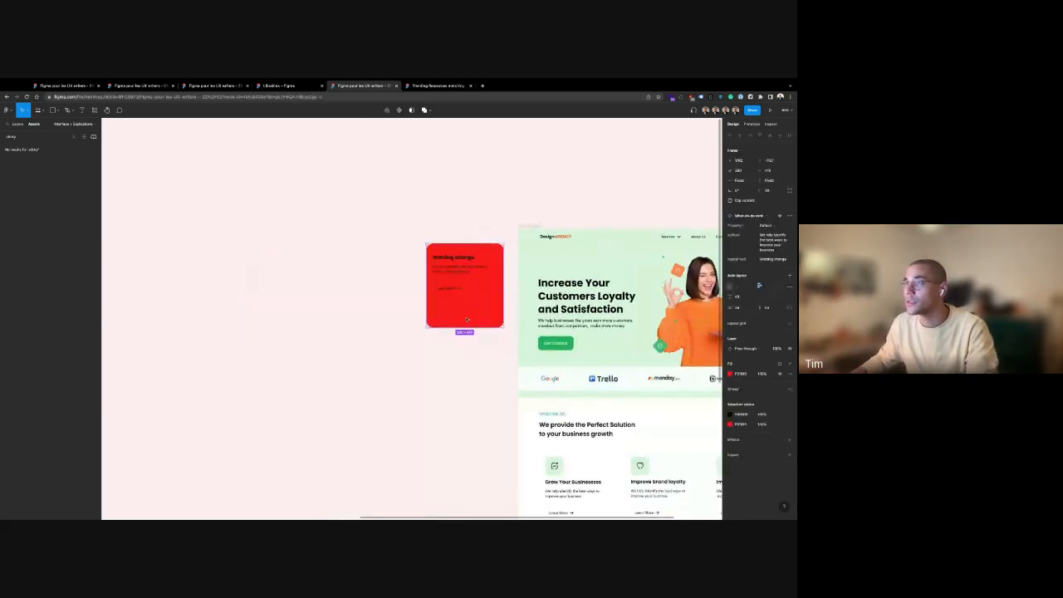
key("super+z")
right_click(218, 225)
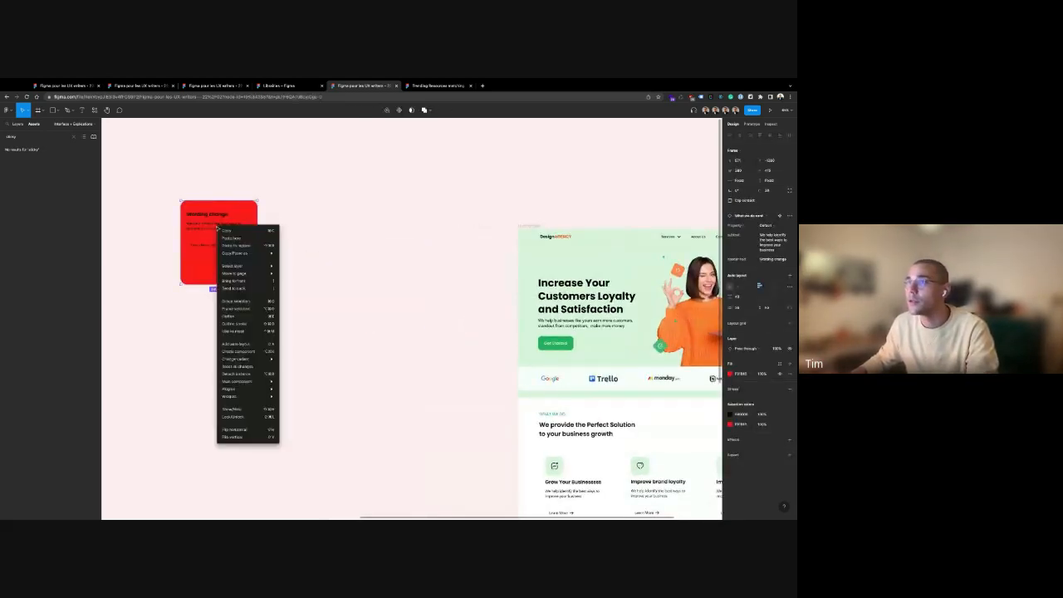
left_click(249, 366)
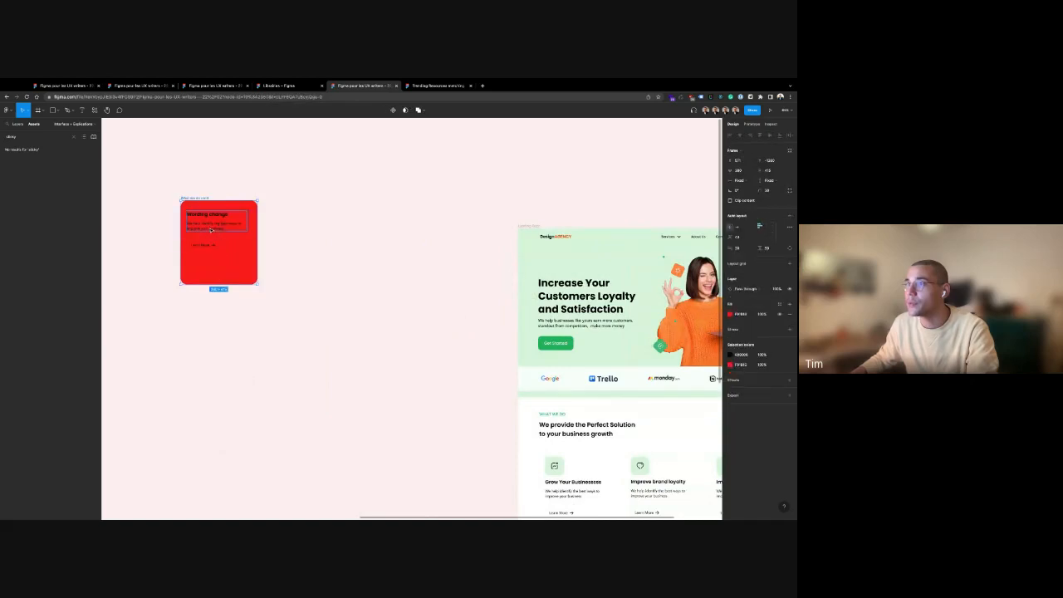
left_click_drag(211, 228, 329, 311)
Select the copied Wording change text frame and show it in the Layers panel
scroll(312, 331, "up", 5)
right_click(292, 214)
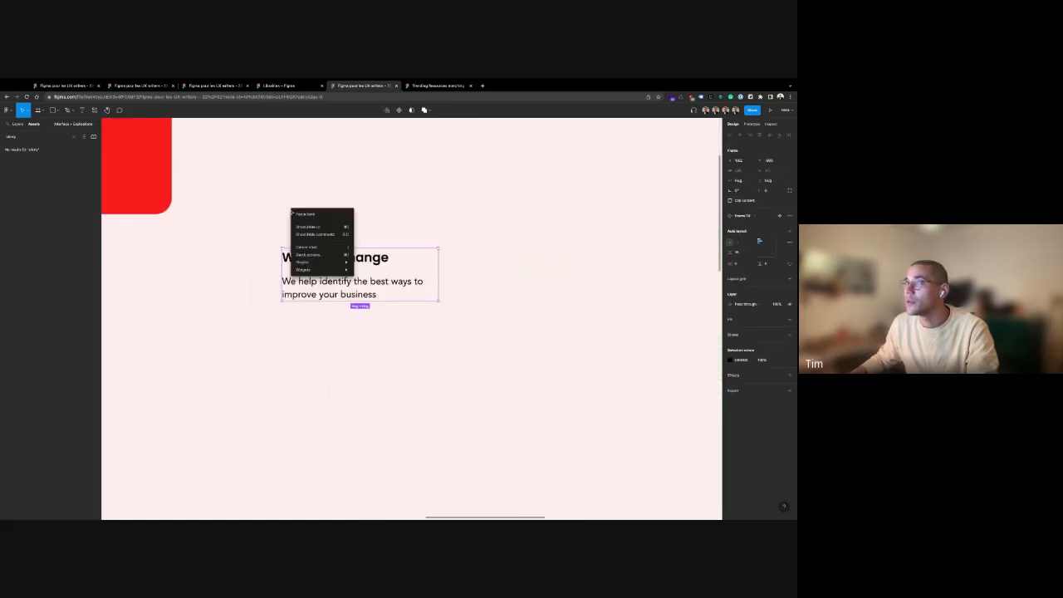
key("Escape")
left_click(340, 214)
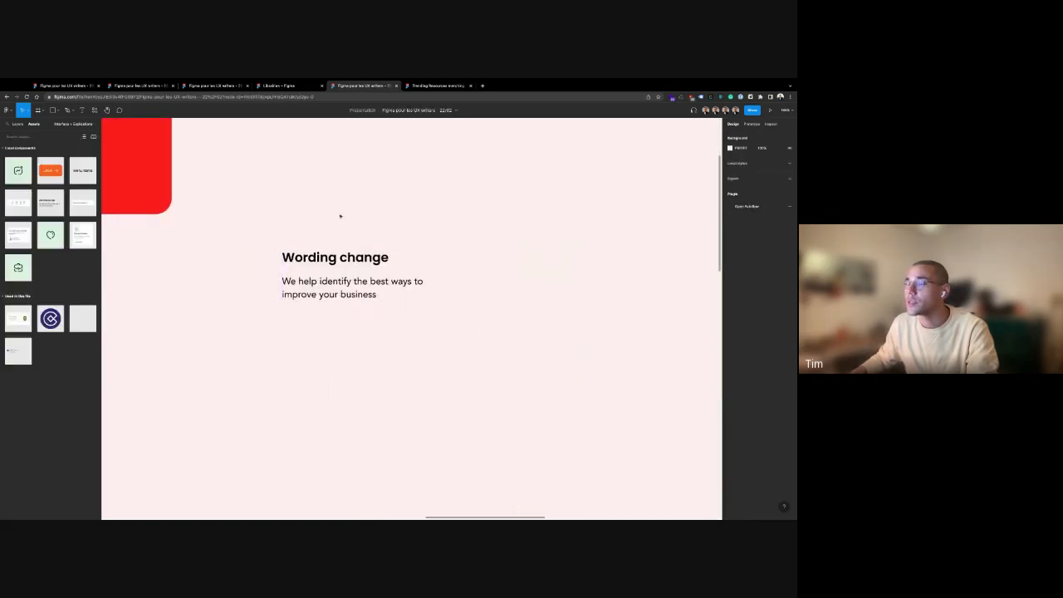
scroll(325, 266, "up", 3)
left_click(325, 264)
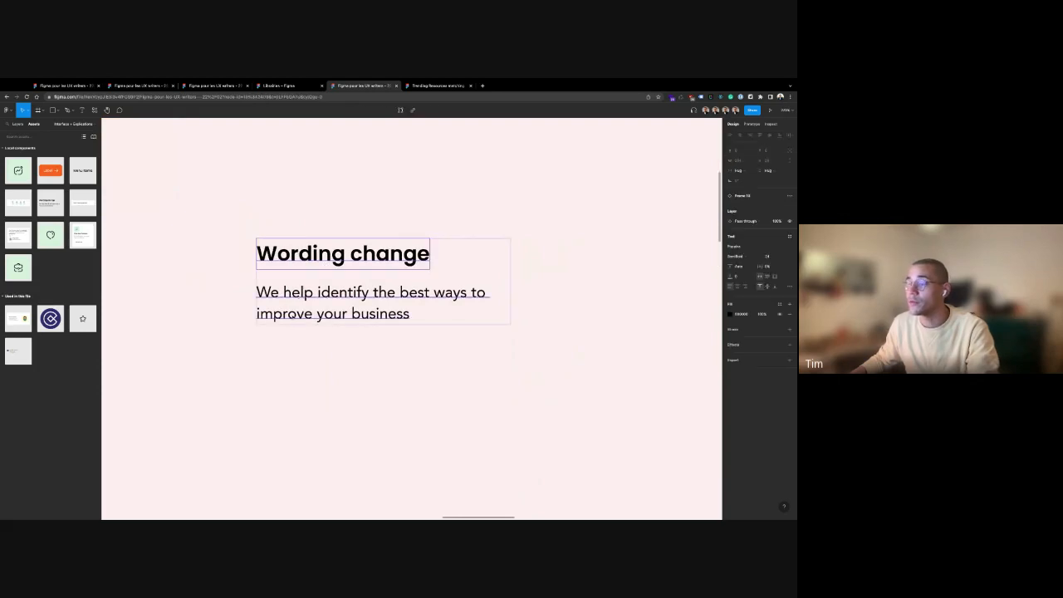
left_click(332, 295)
left_click(290, 217)
left_click(282, 248)
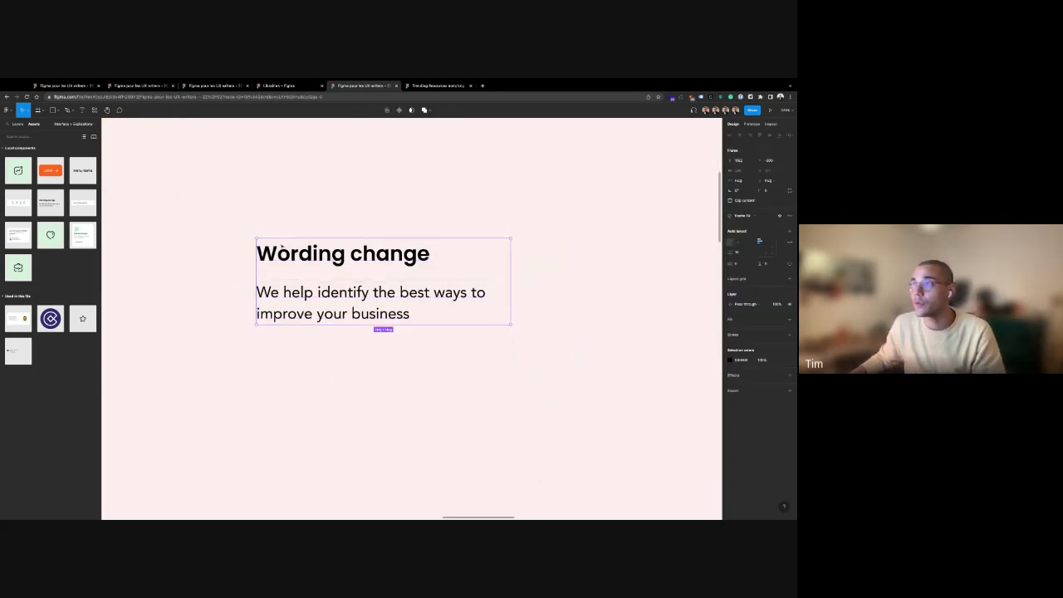
left_click(18, 124)
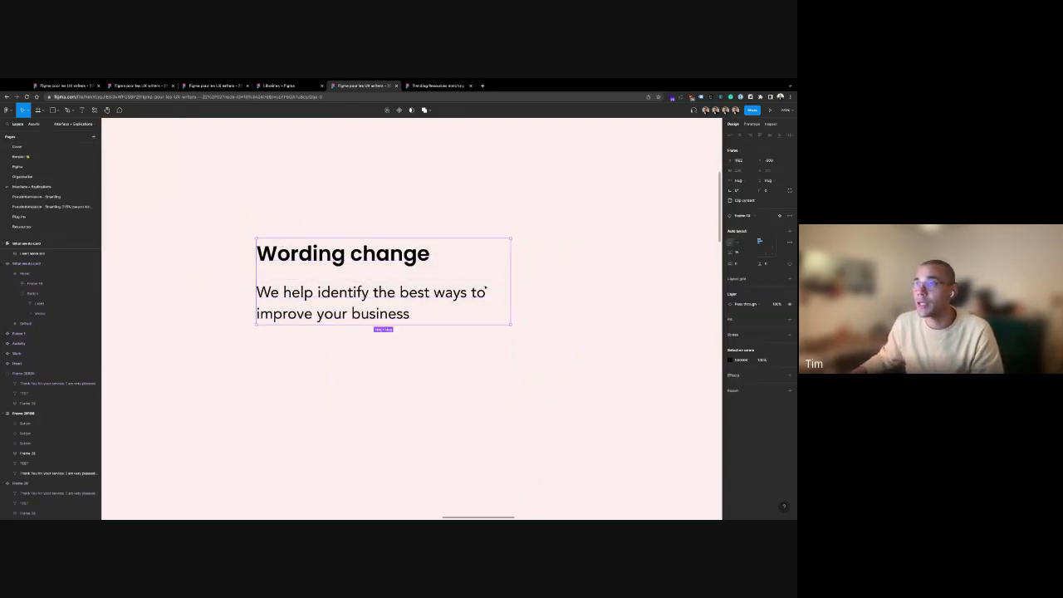
Switch the Wording change text frame's width from Hug to Fixed with its right resize handle
mouse_move(510, 272)
left_mouse_down()
mouse_move(624, 272)
mouse_move(421, 272)
mouse_move(511, 272)
left_mouse_up()
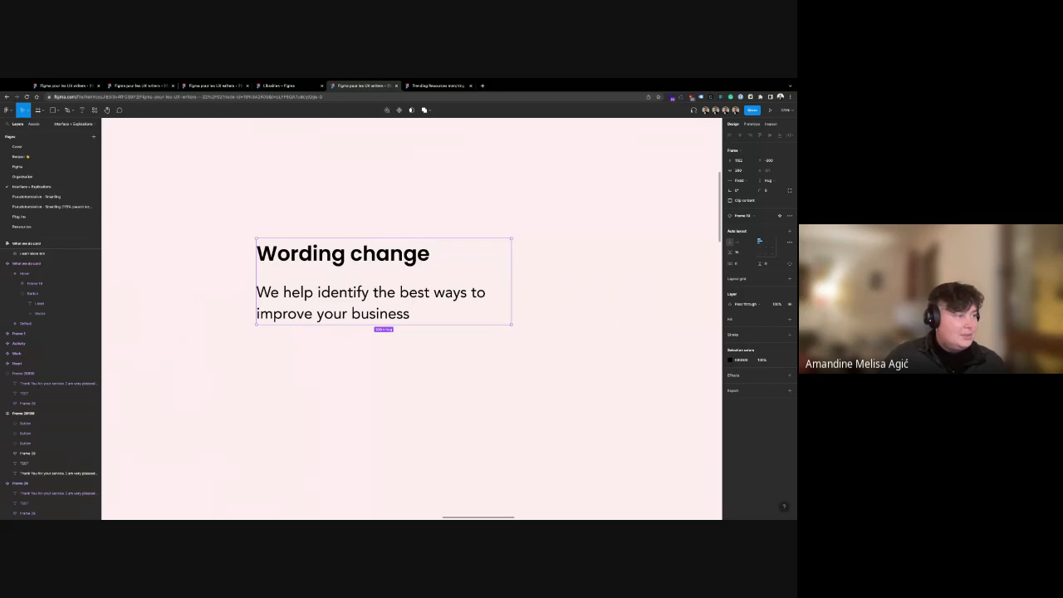
scroll(379, 337, "down", 10)
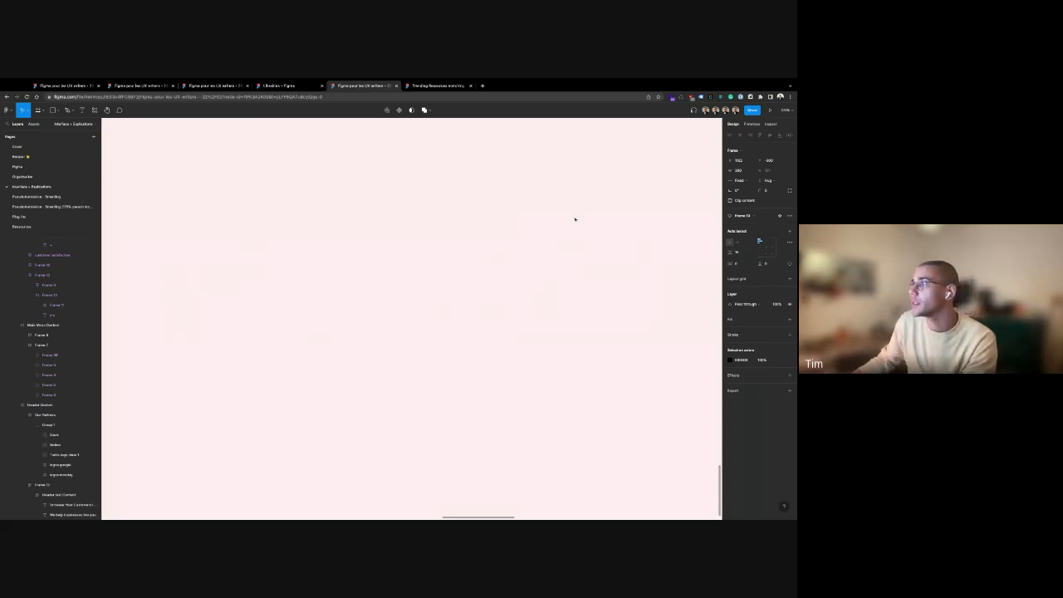
left_click(575, 219)
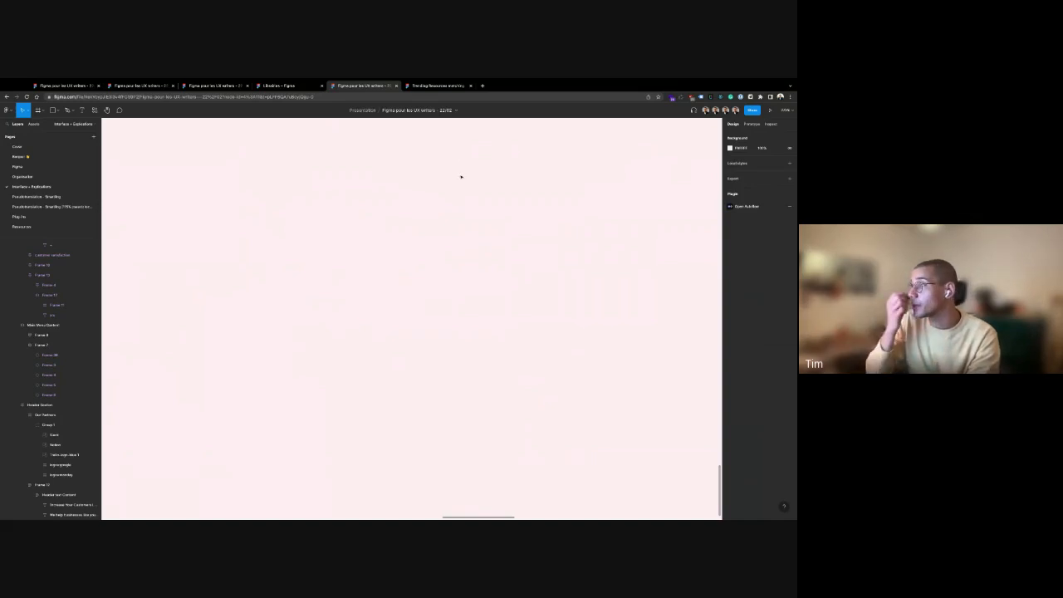